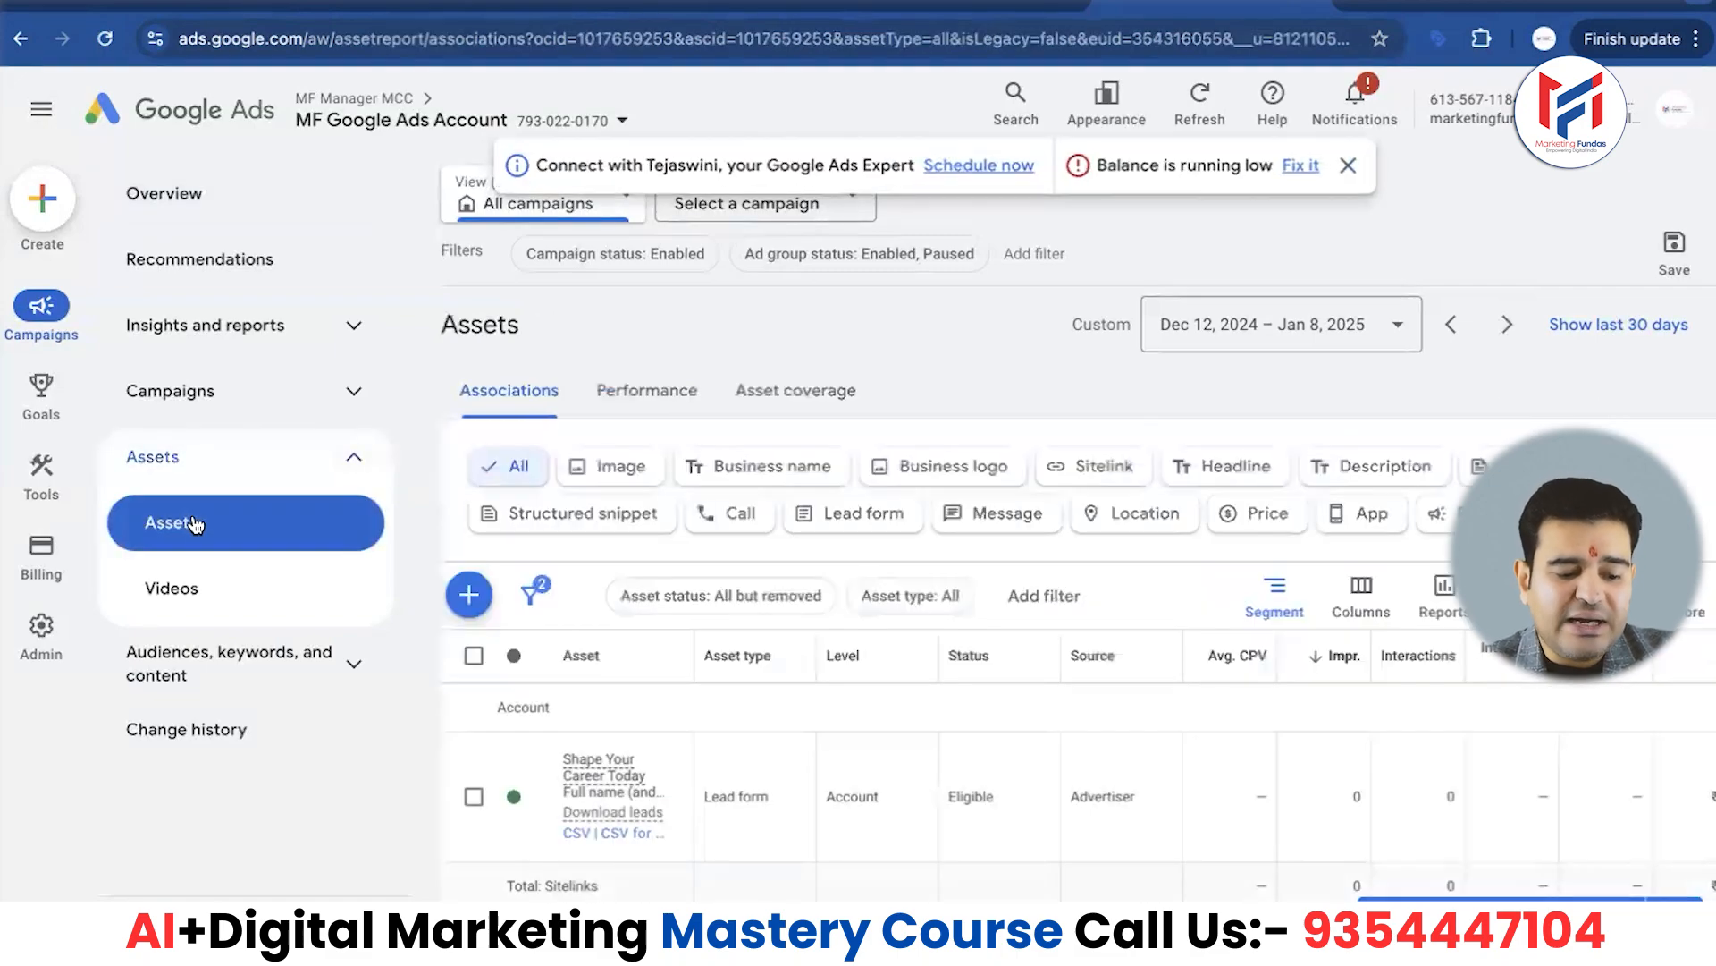
Start adding a new sitelink asset from the account's asset associations list
scroll(555, 547, down, 1)
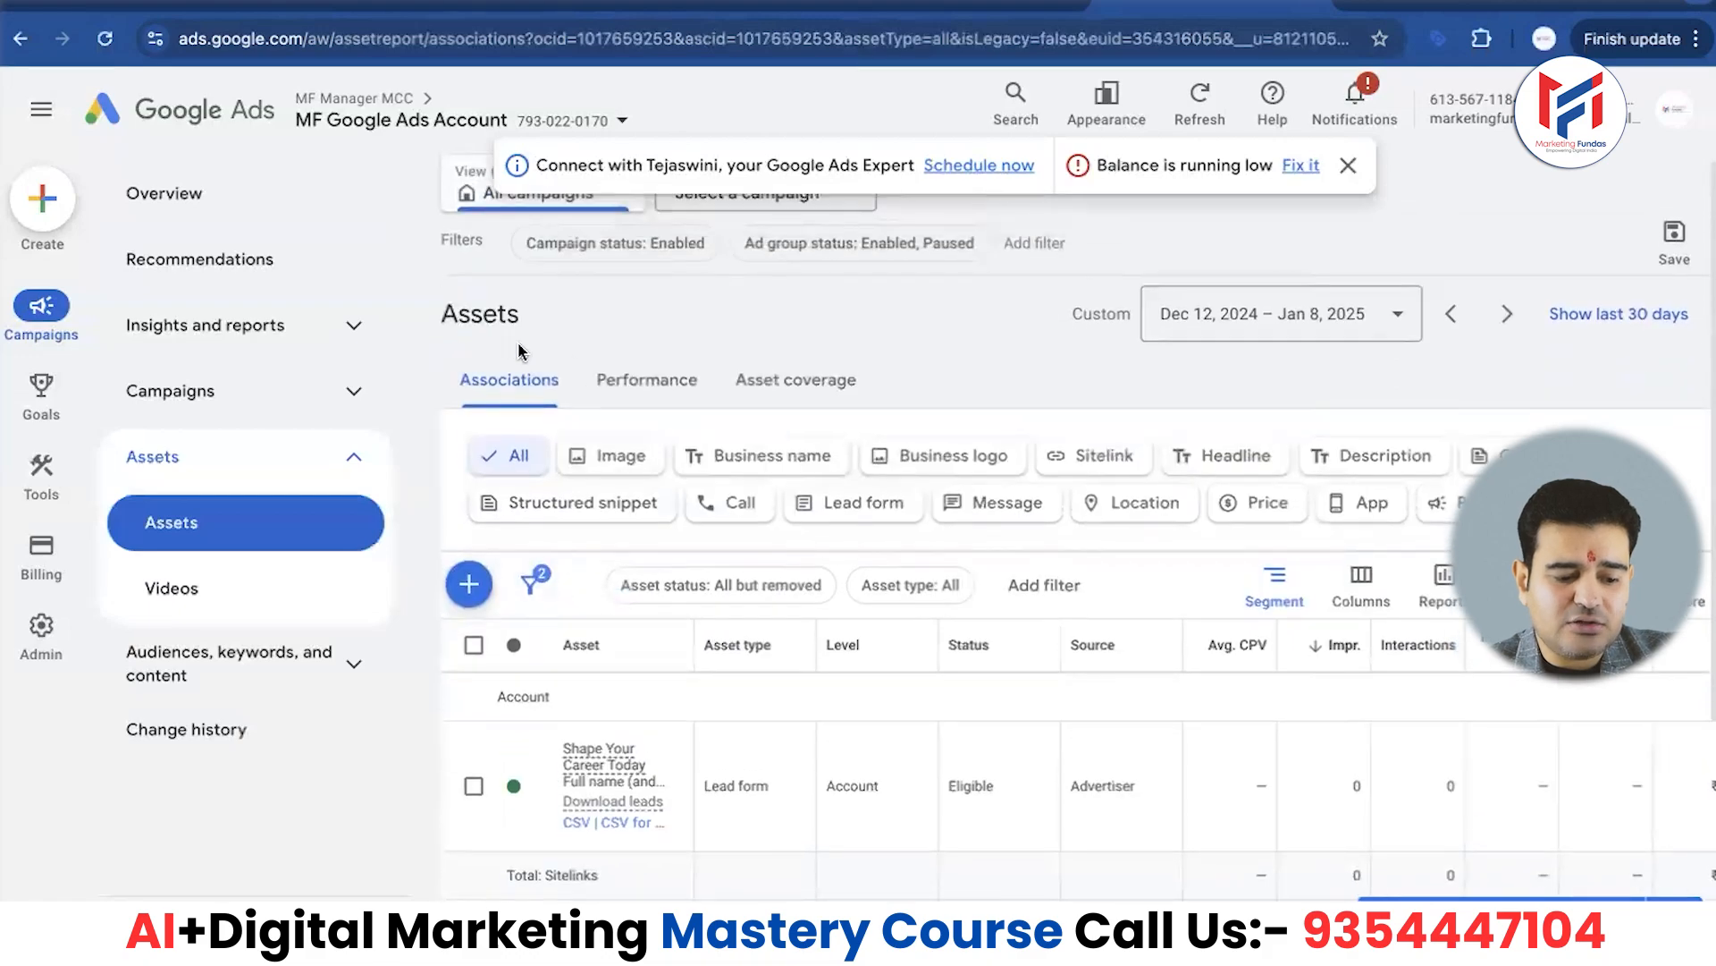
scroll(523, 580, down, 2)
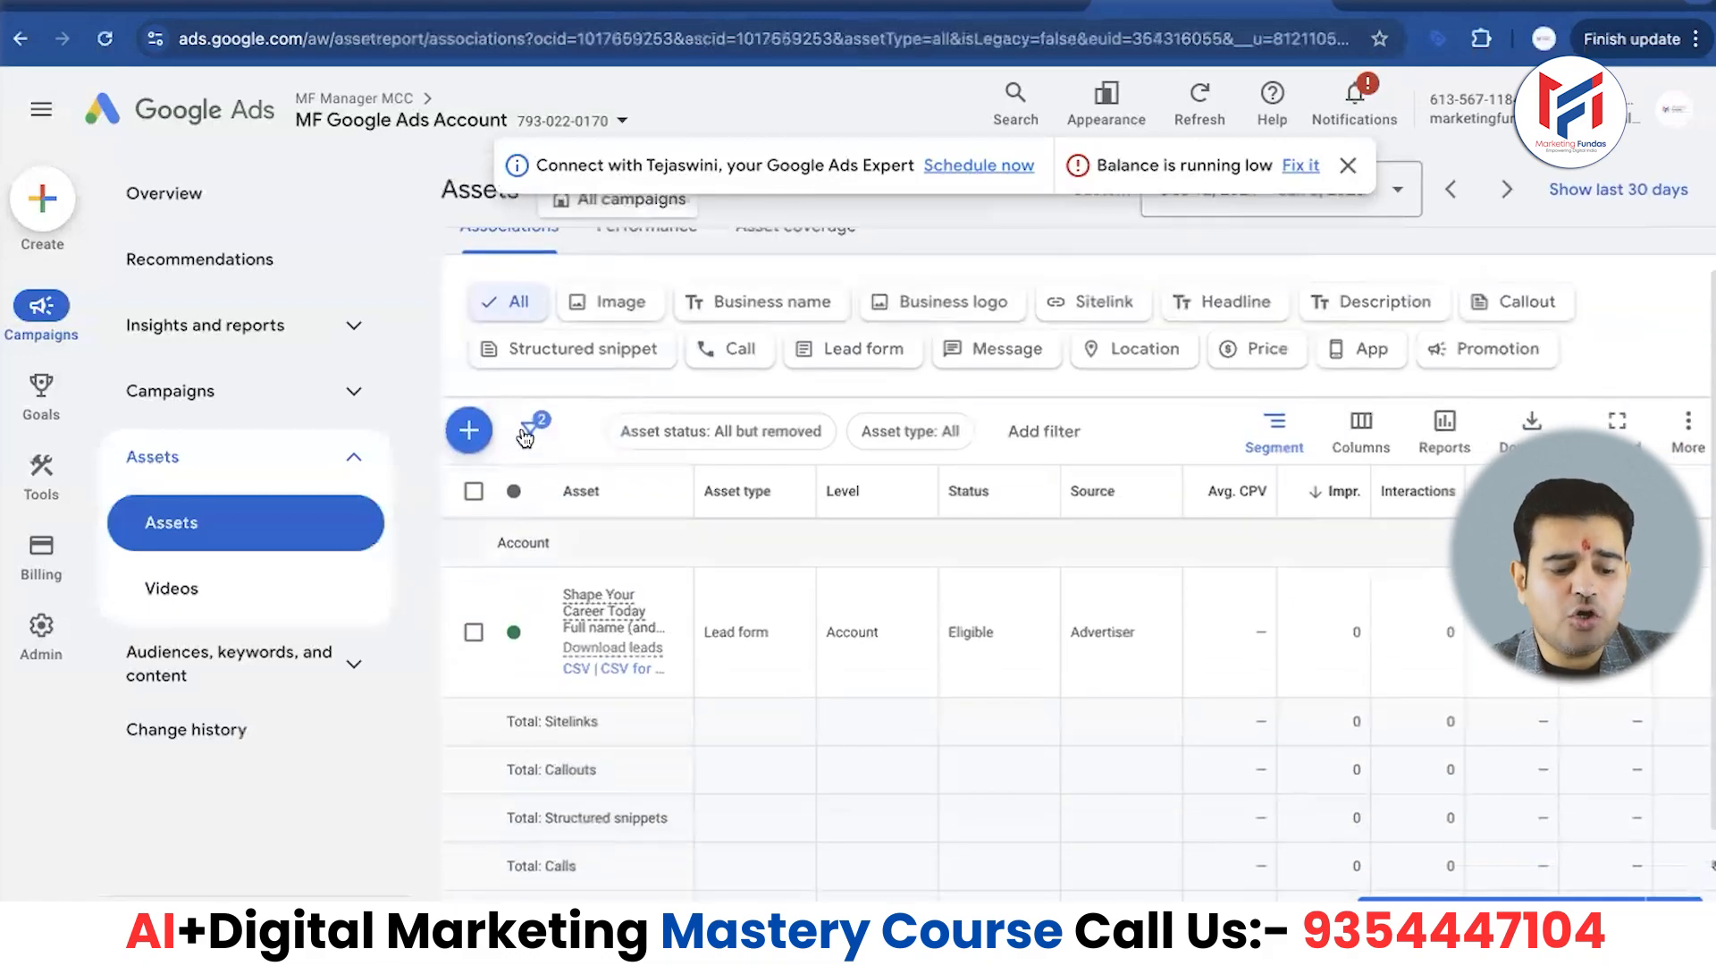
click(470, 434)
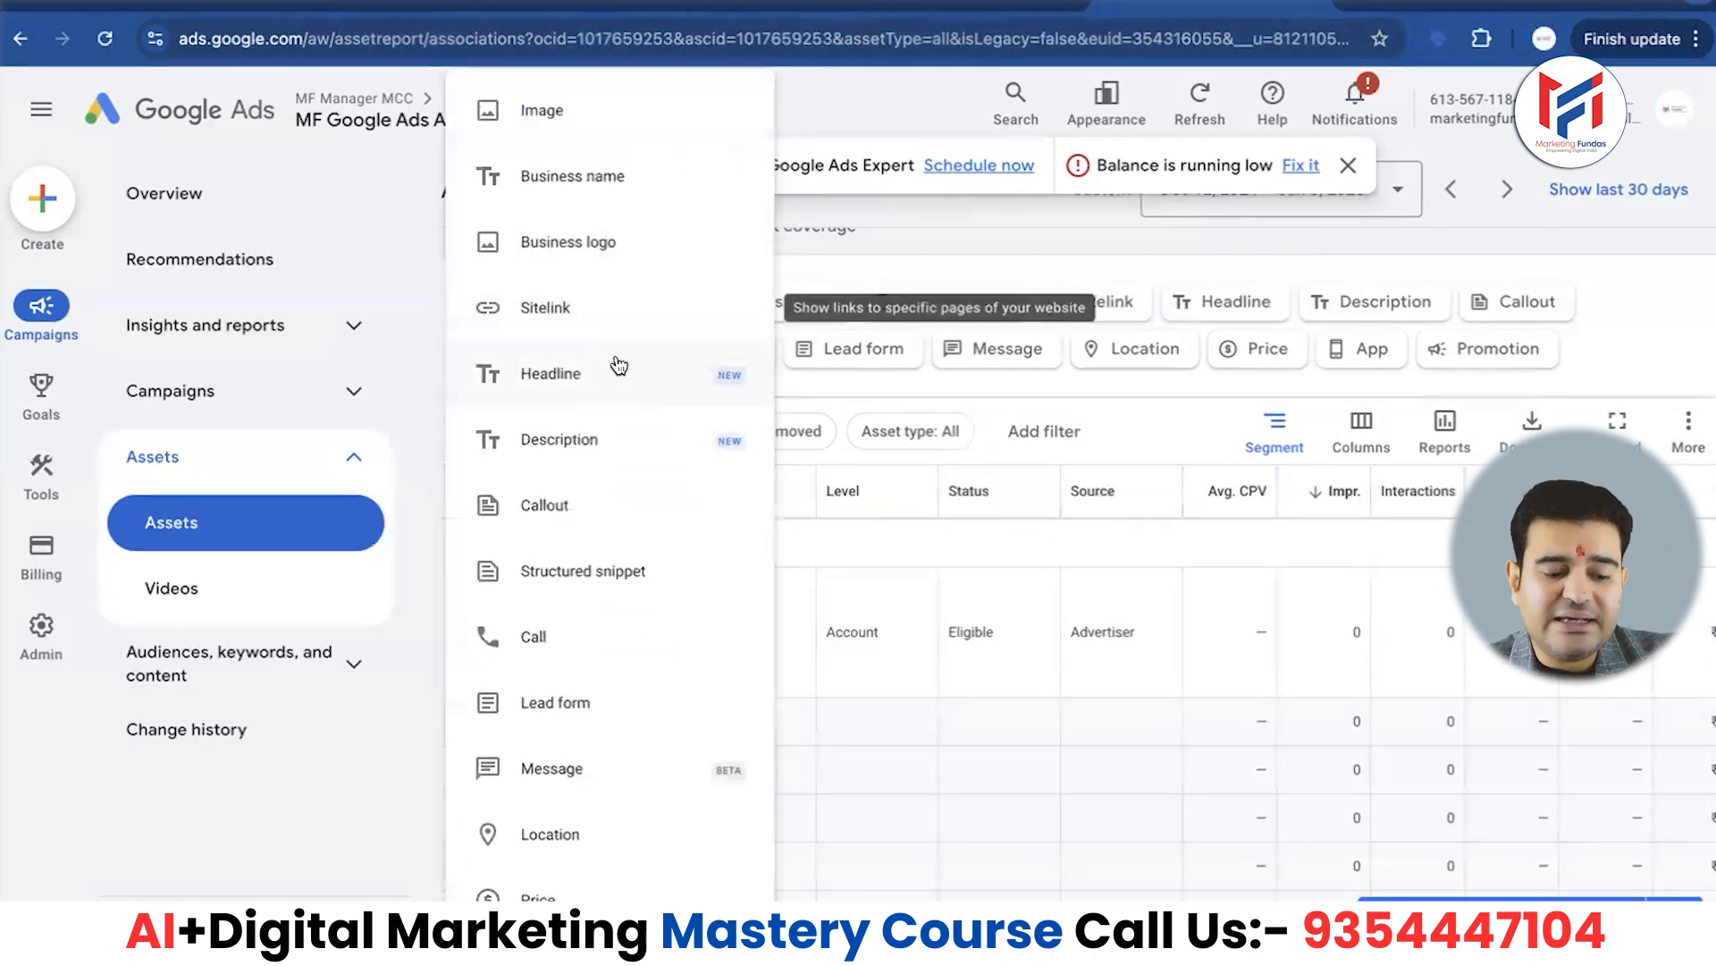
scroll(608, 410, down, 2)
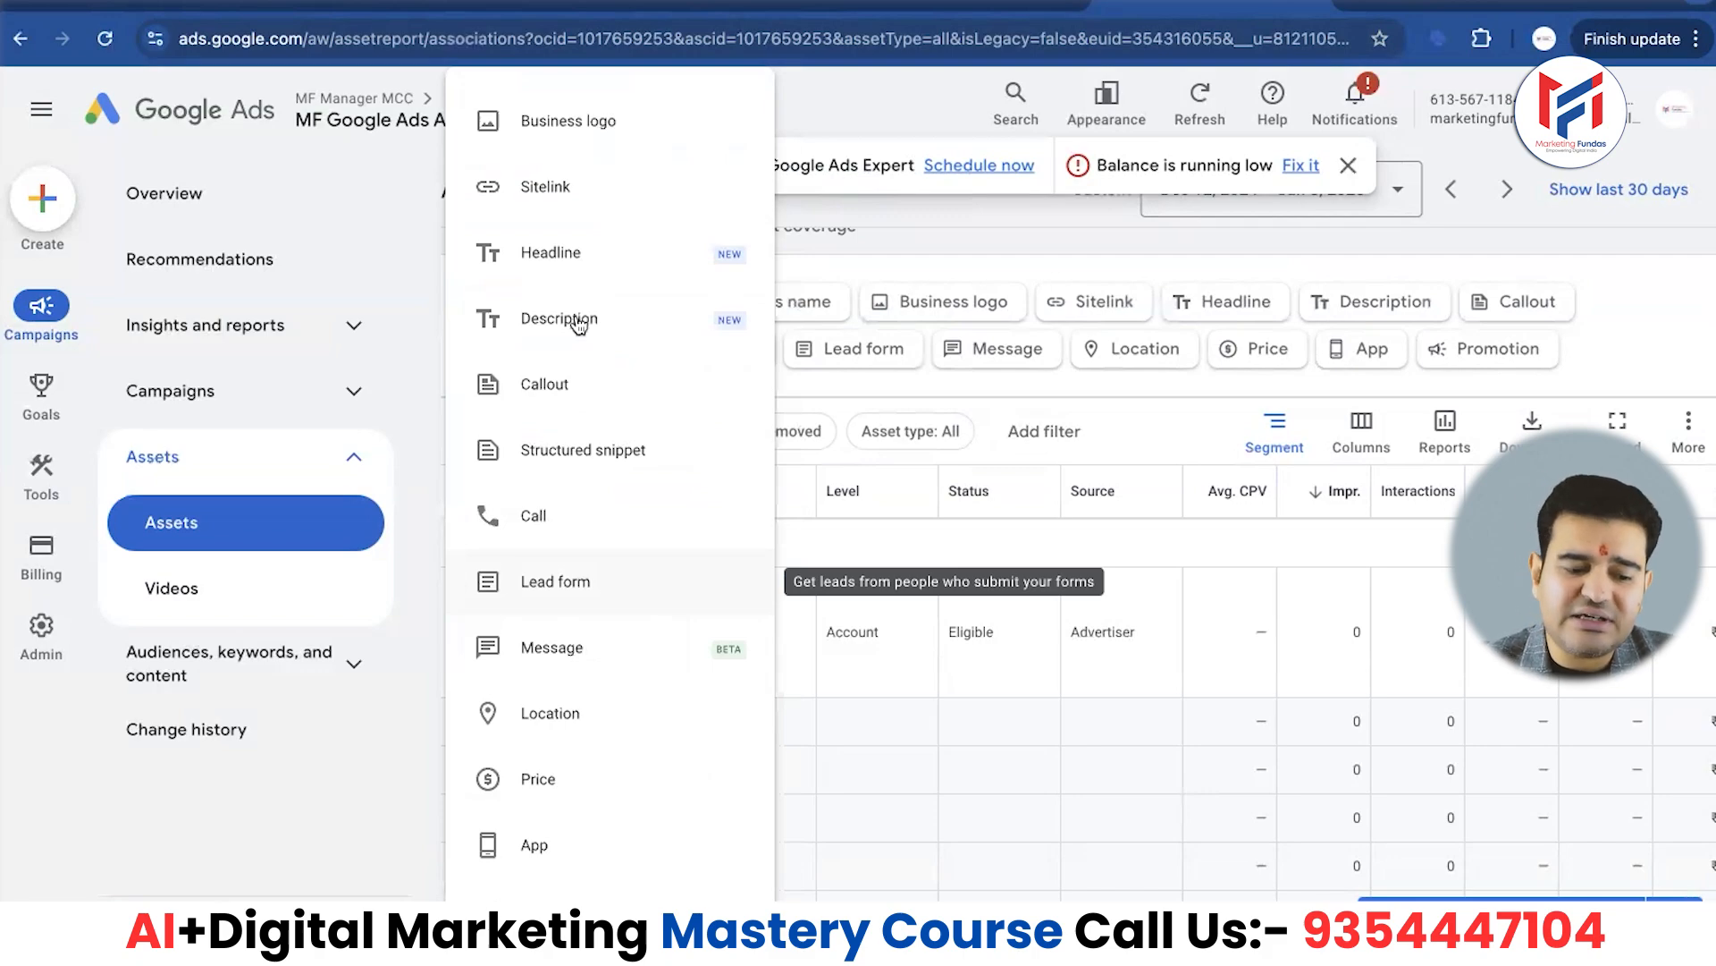
click(560, 196)
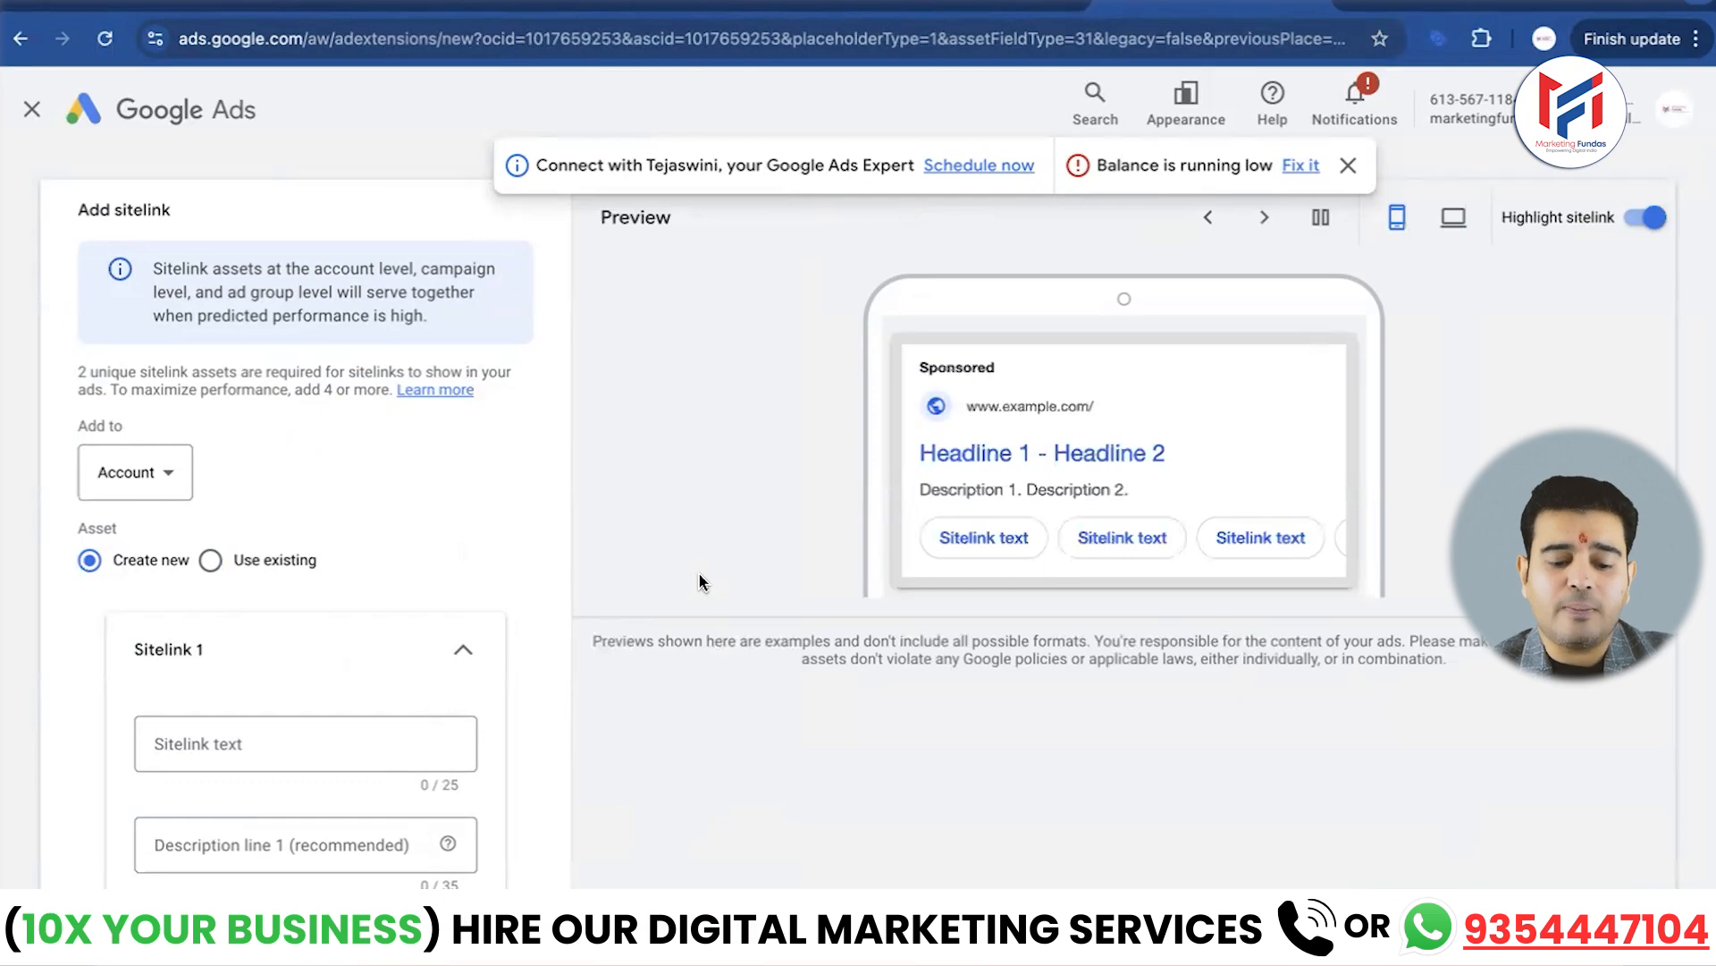
Search Google in a separate browser tab for "best website designing company in delhi"
click(1603, 3)
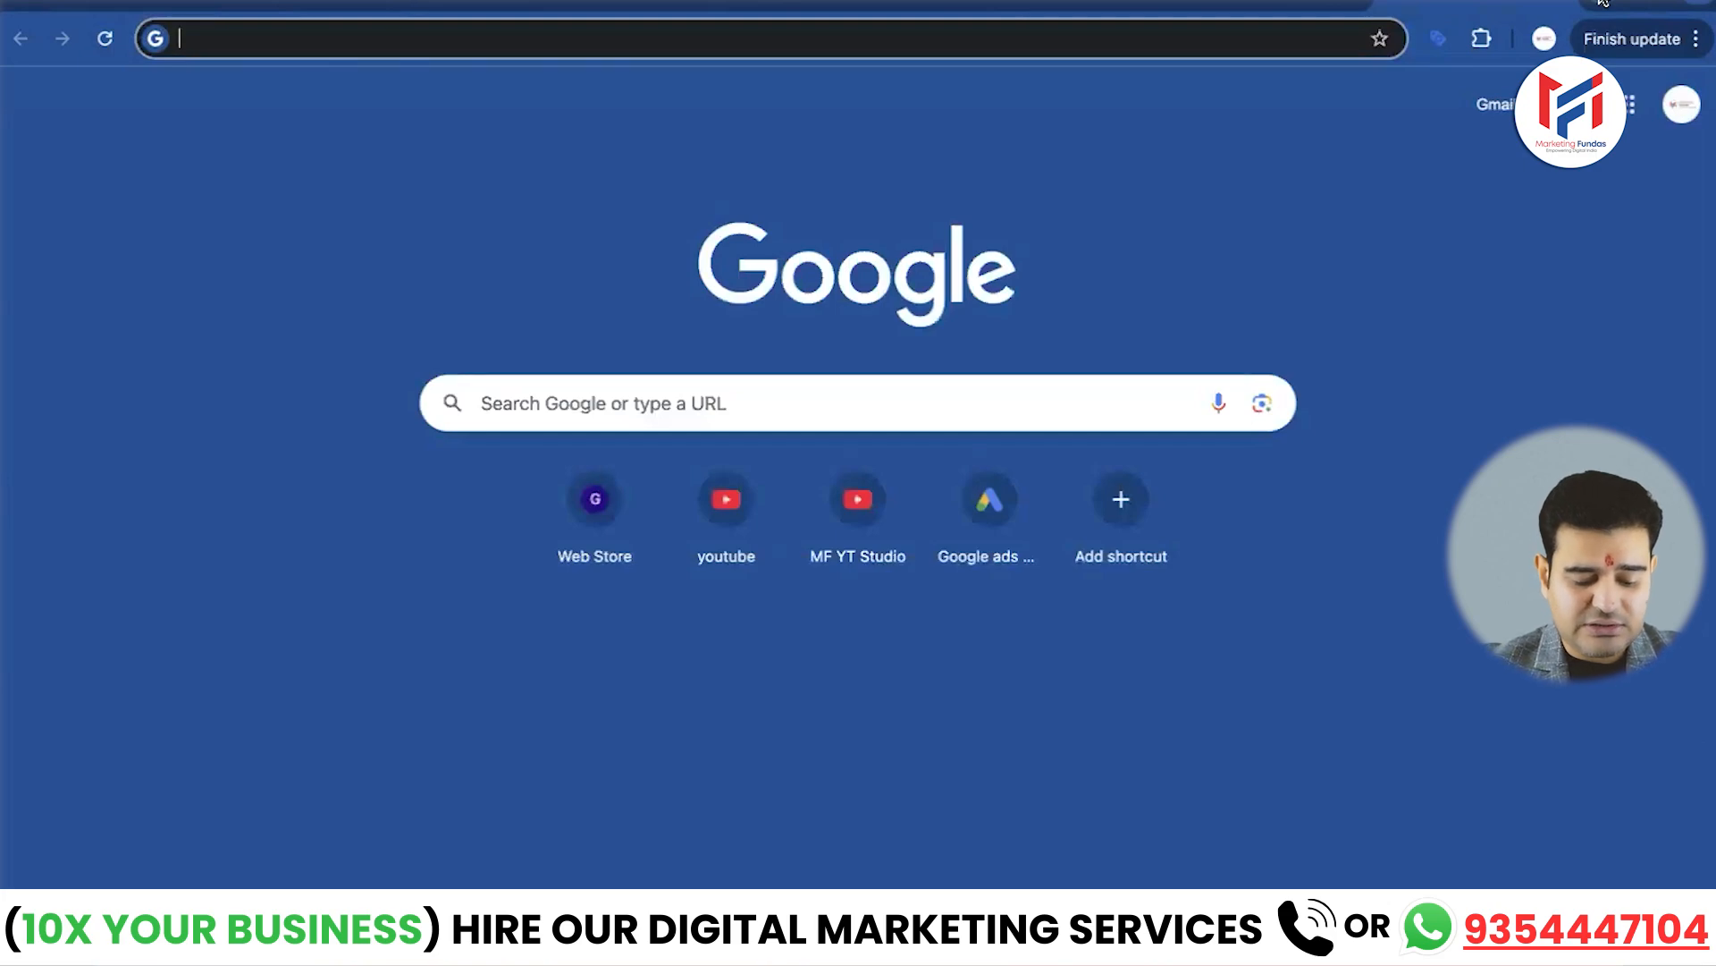
text(best)
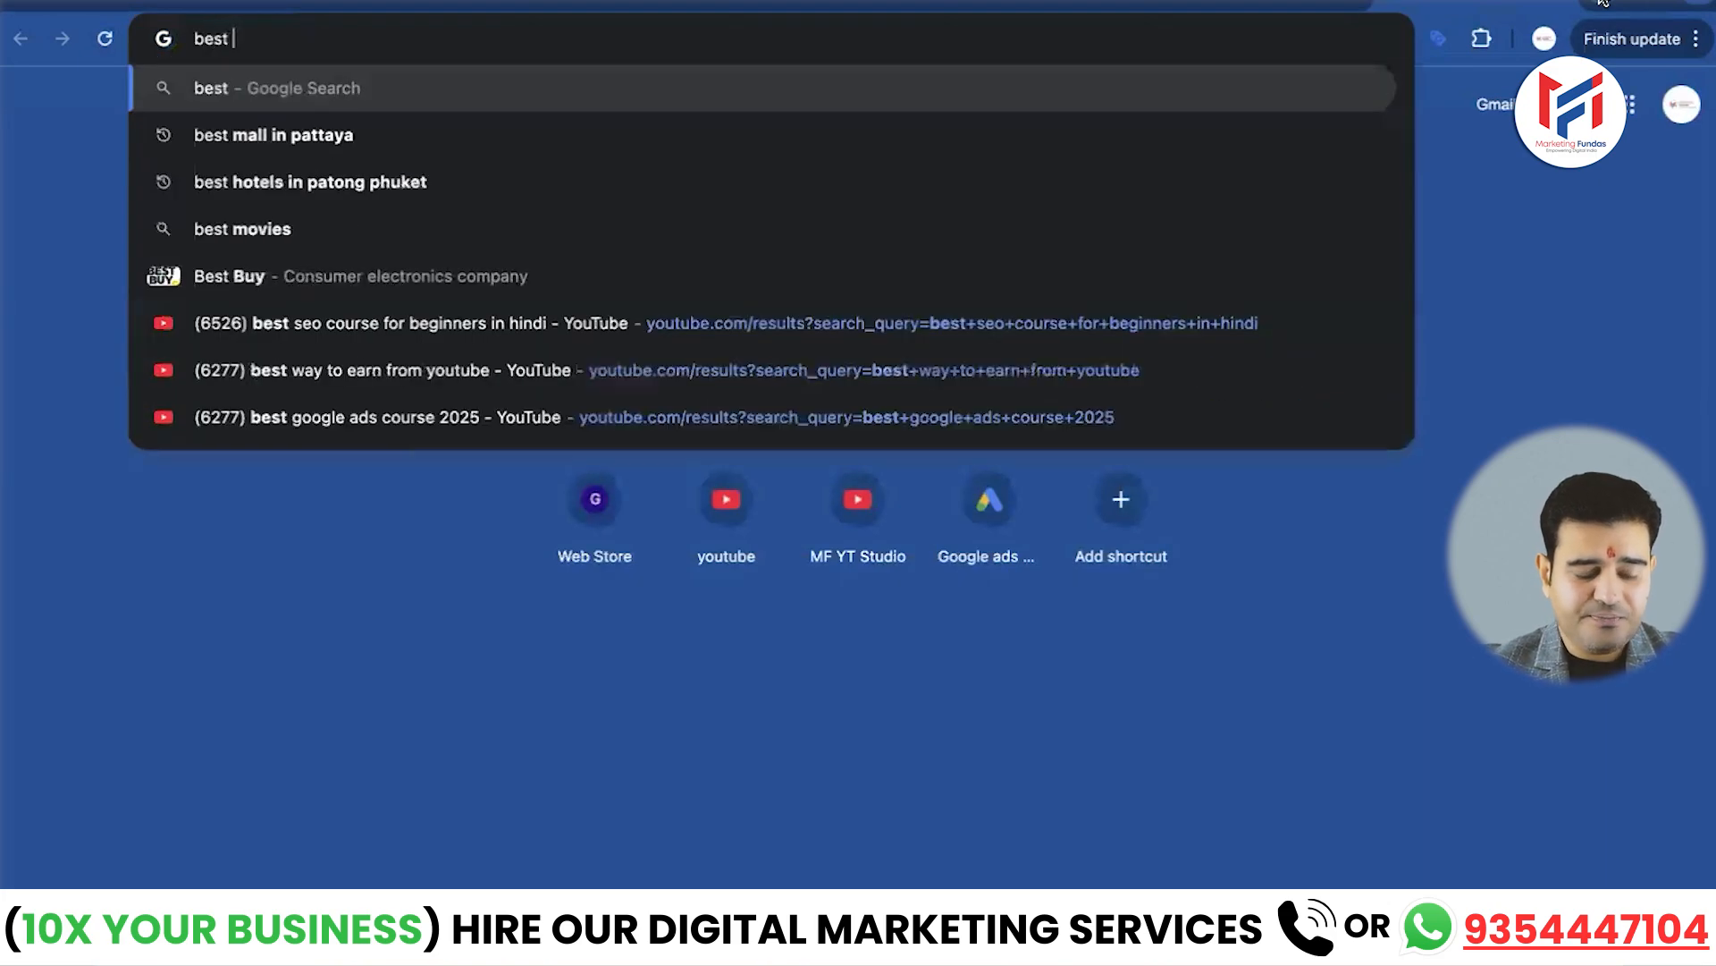
key(BackSpace)
key(BackSpace)
key(BackSpace)
key(BackSpace)
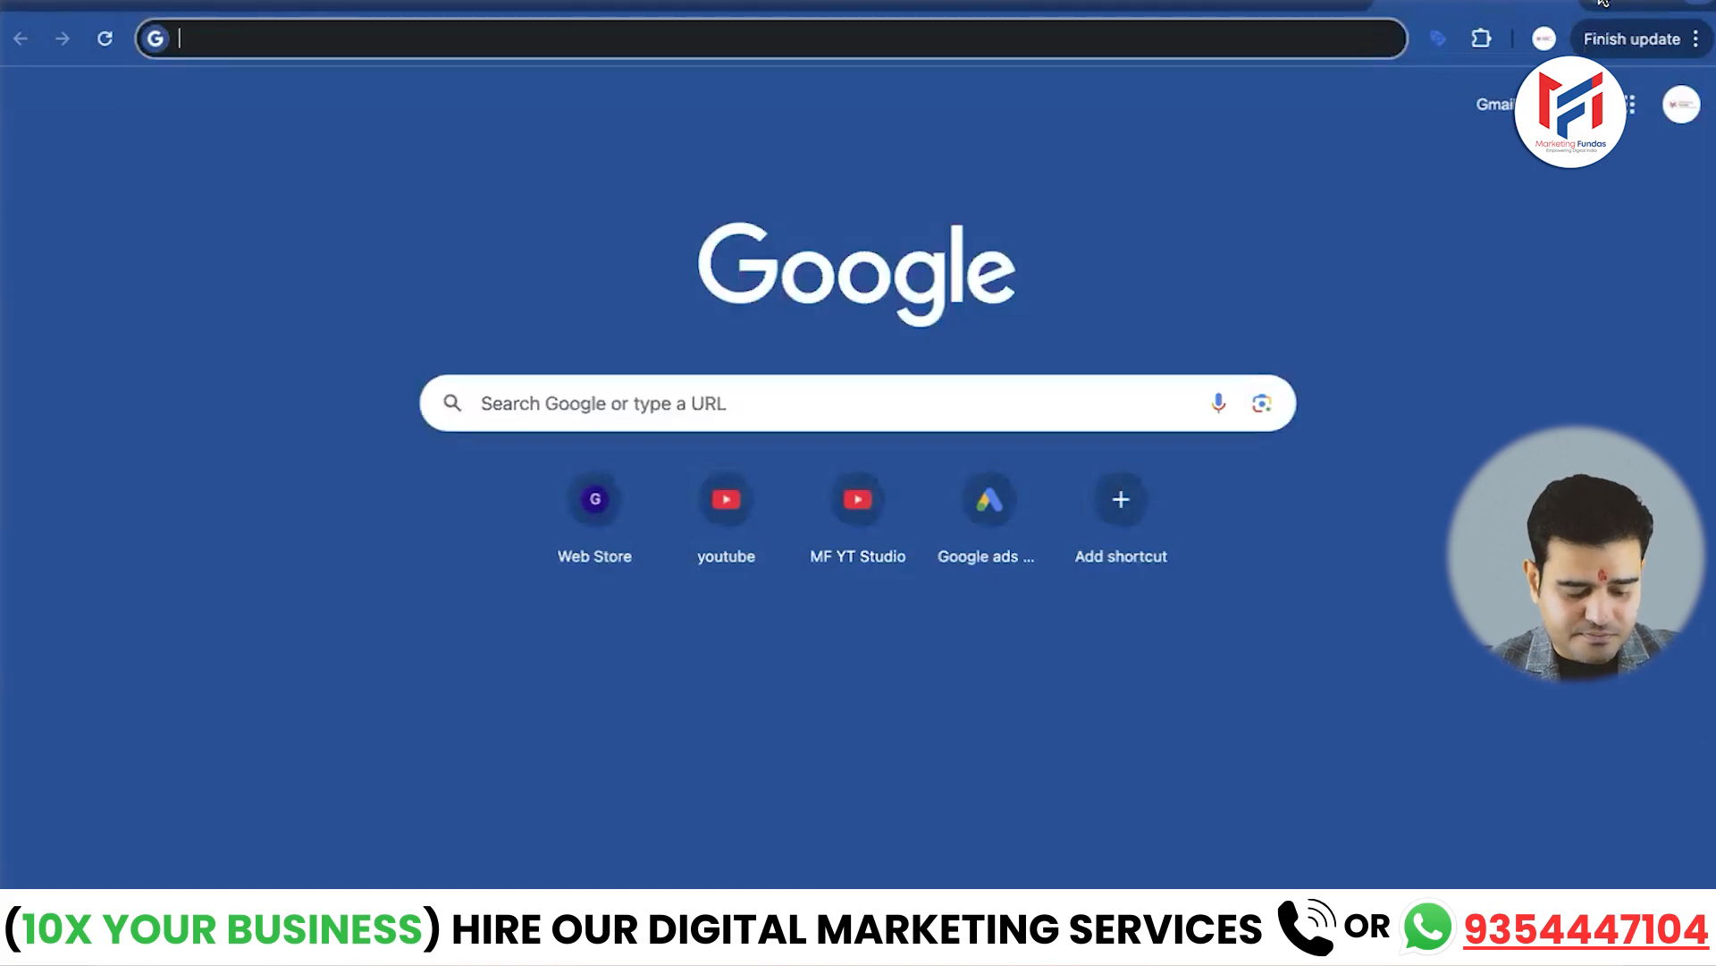
text(best we)
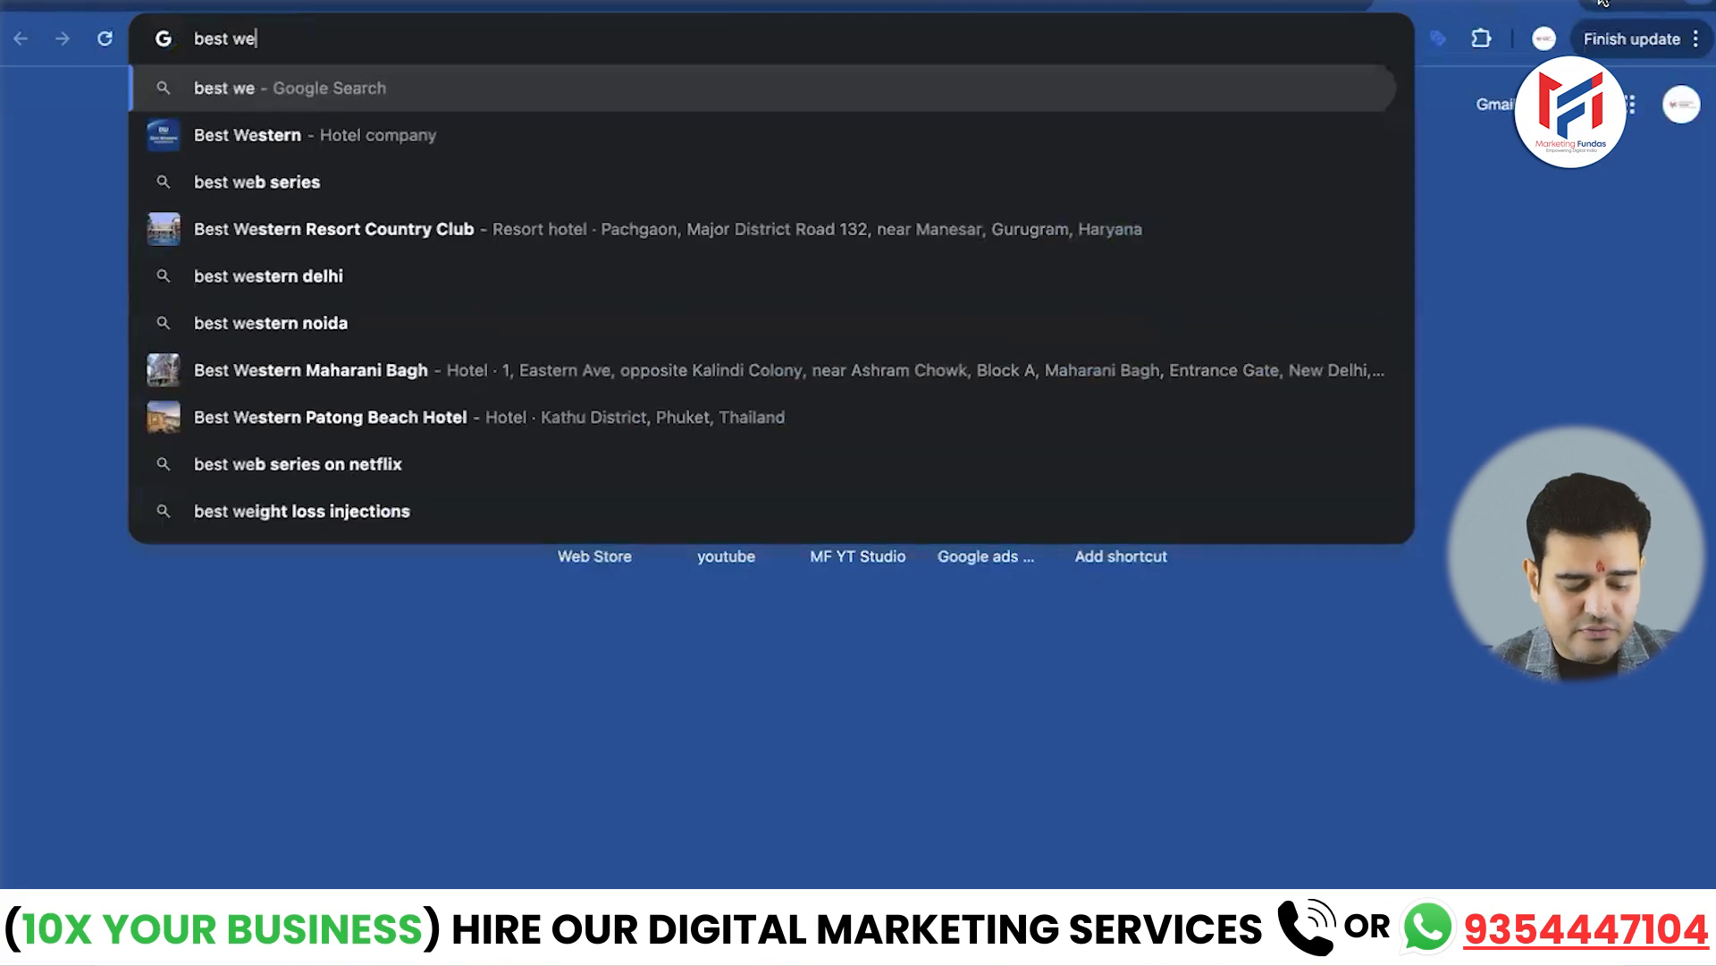
text(bsite desi)
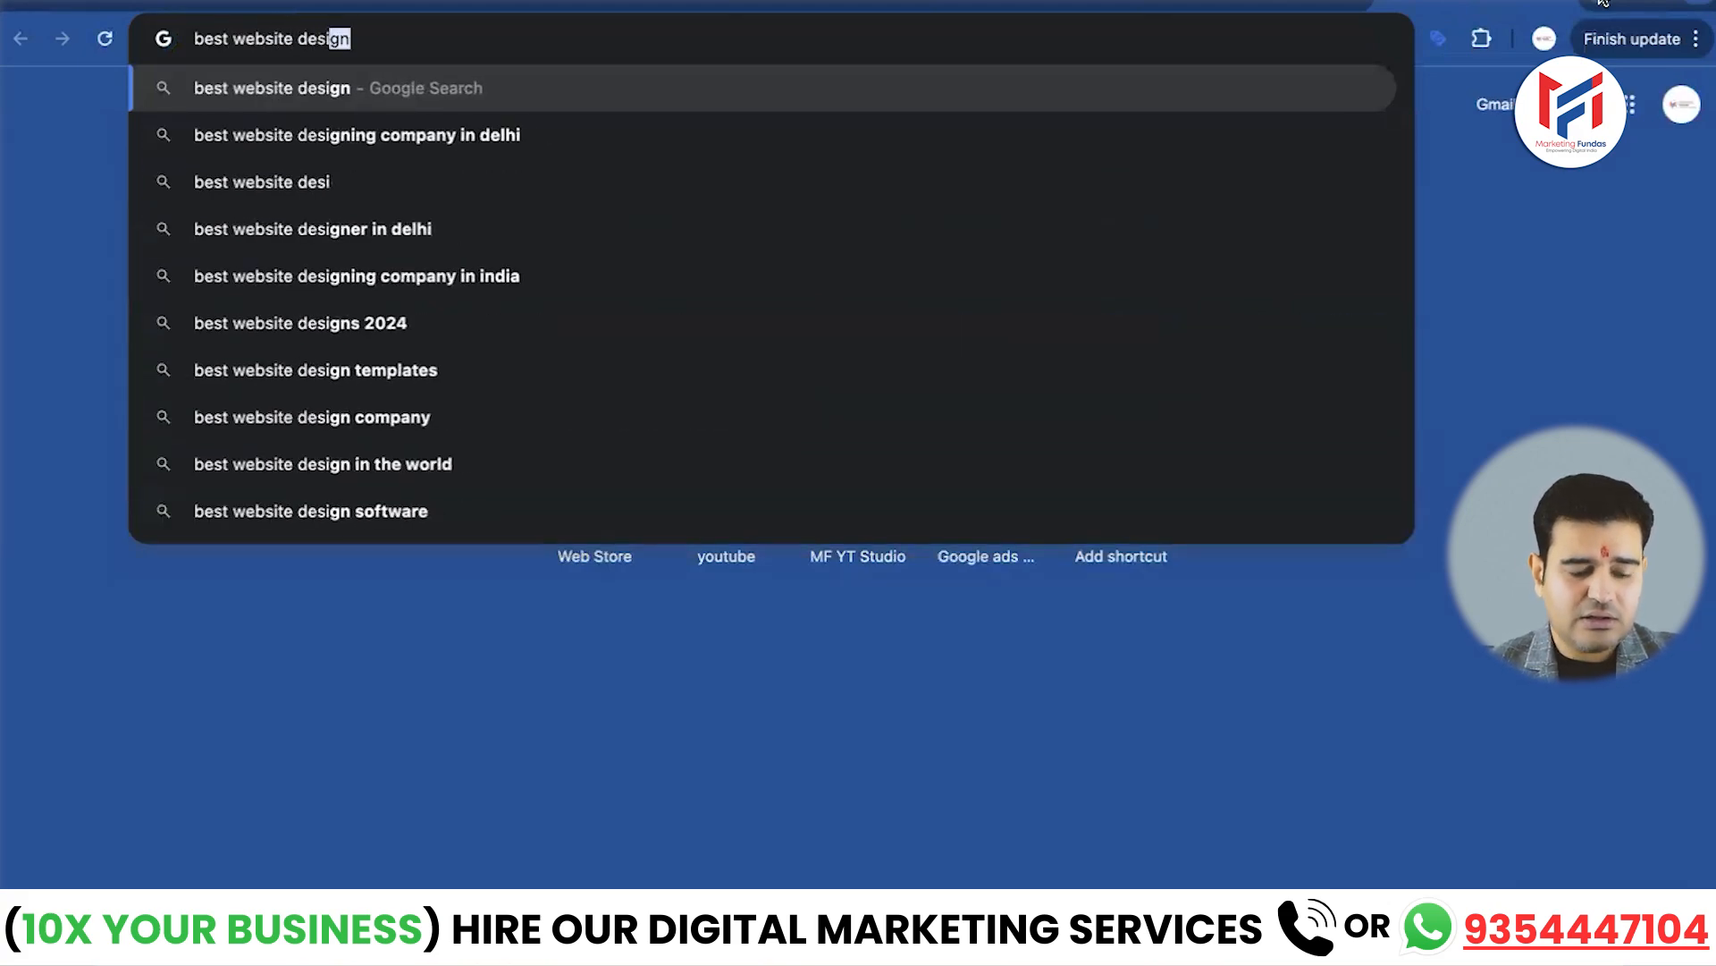
key(Down)
key(Down)
key(Up)
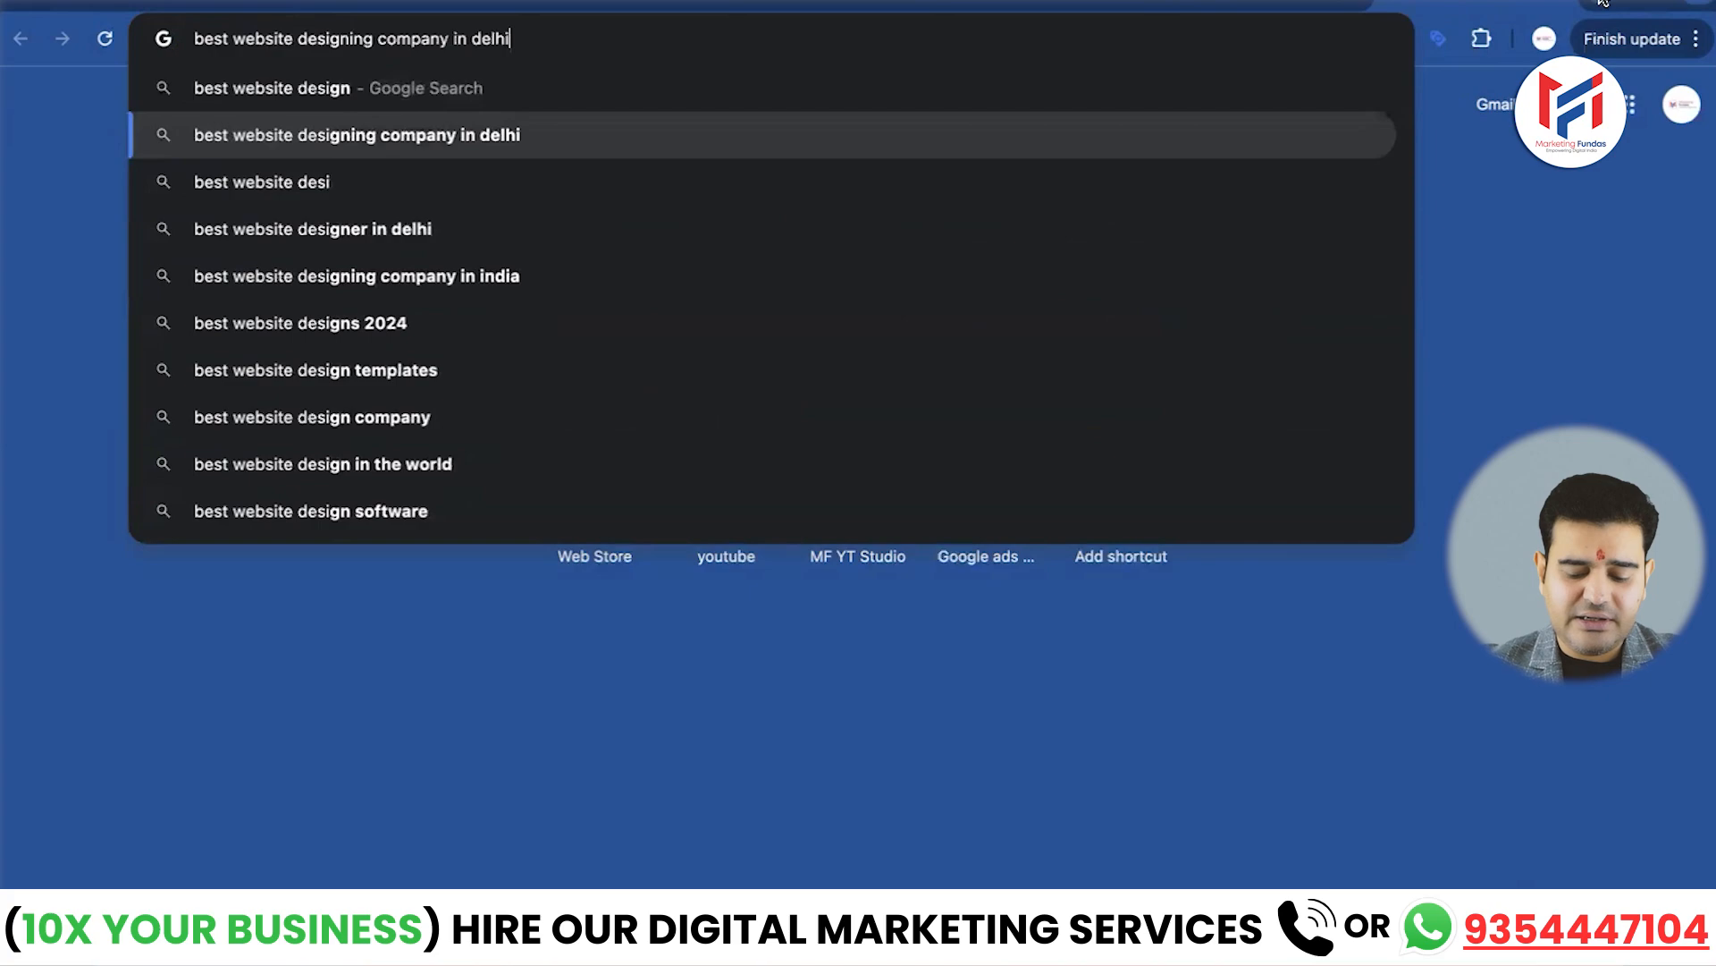
key(Return)
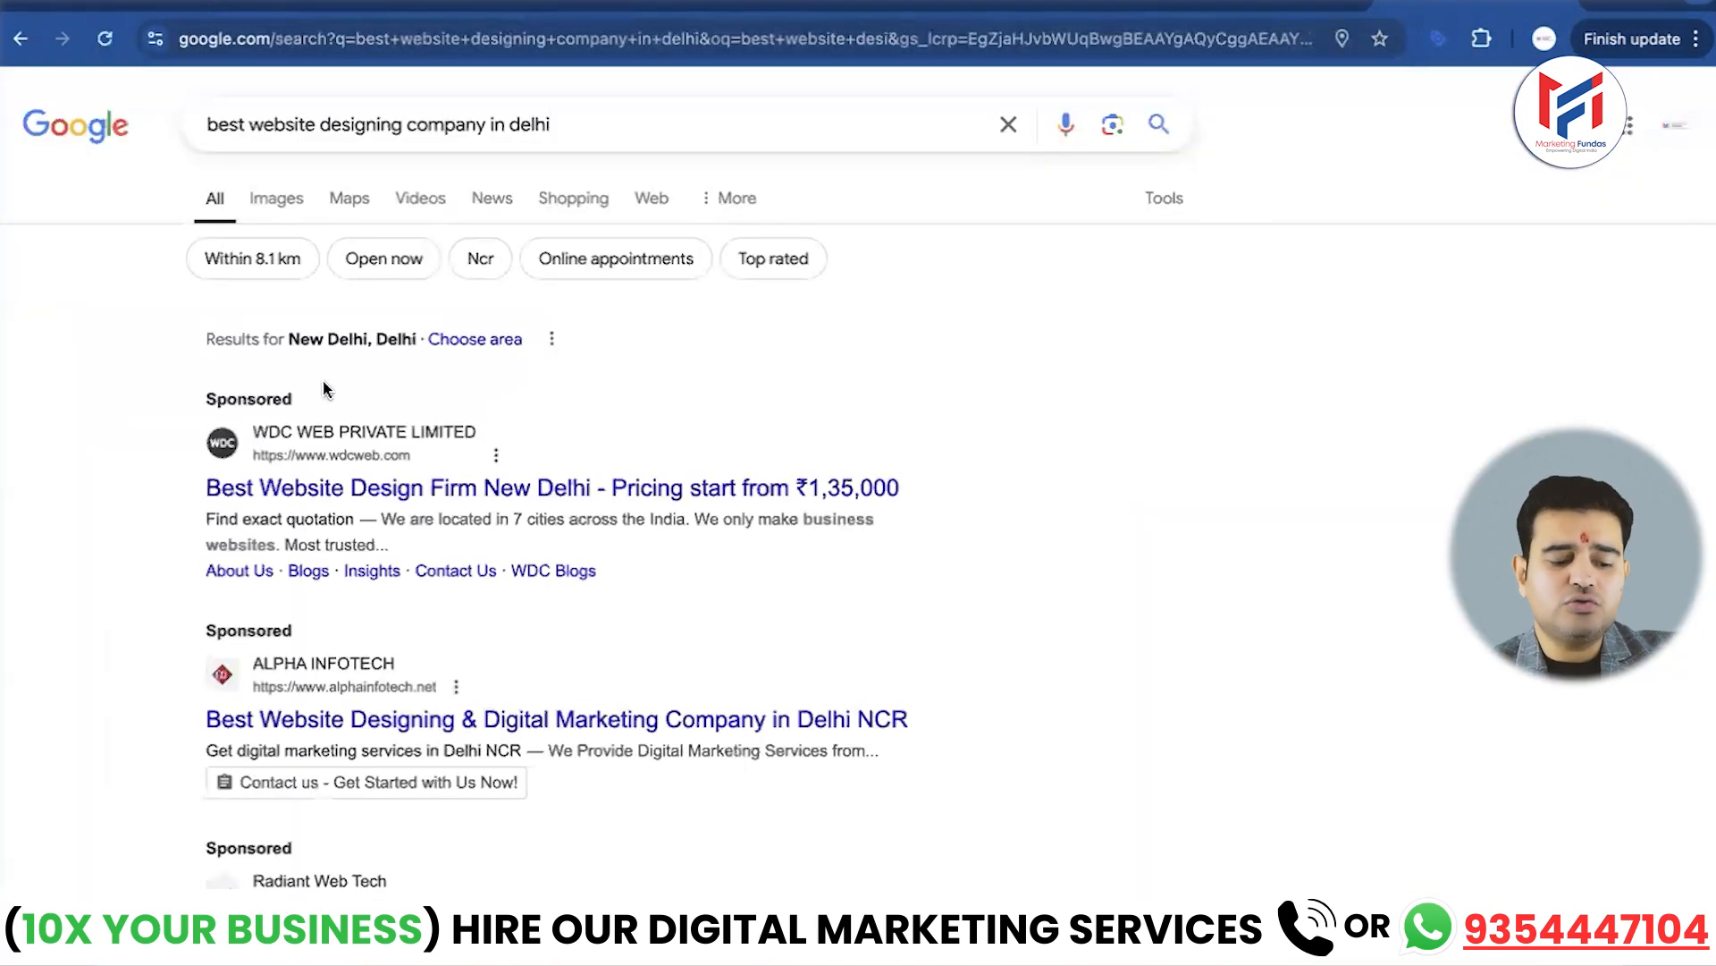
Examine the sponsored search results for the sitelinks shown beneath the ad descriptions
scroll(85, 530, down, 2)
scroll(85, 530, down, 1)
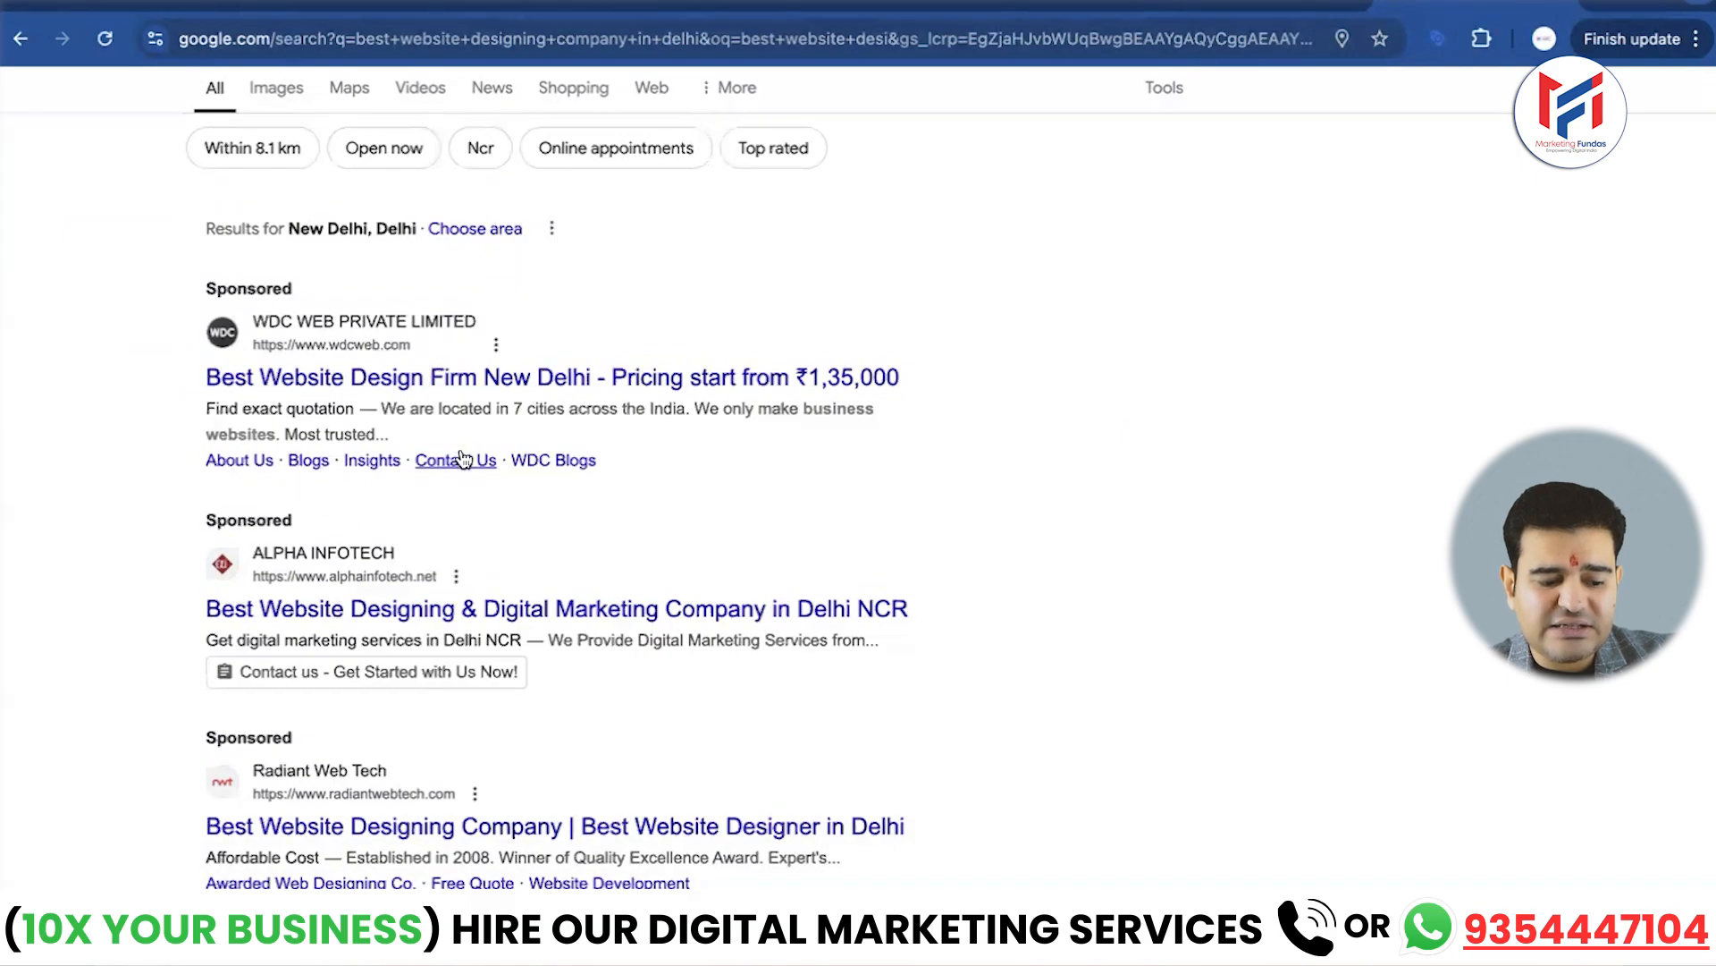
scroll(545, 491, down, 2)
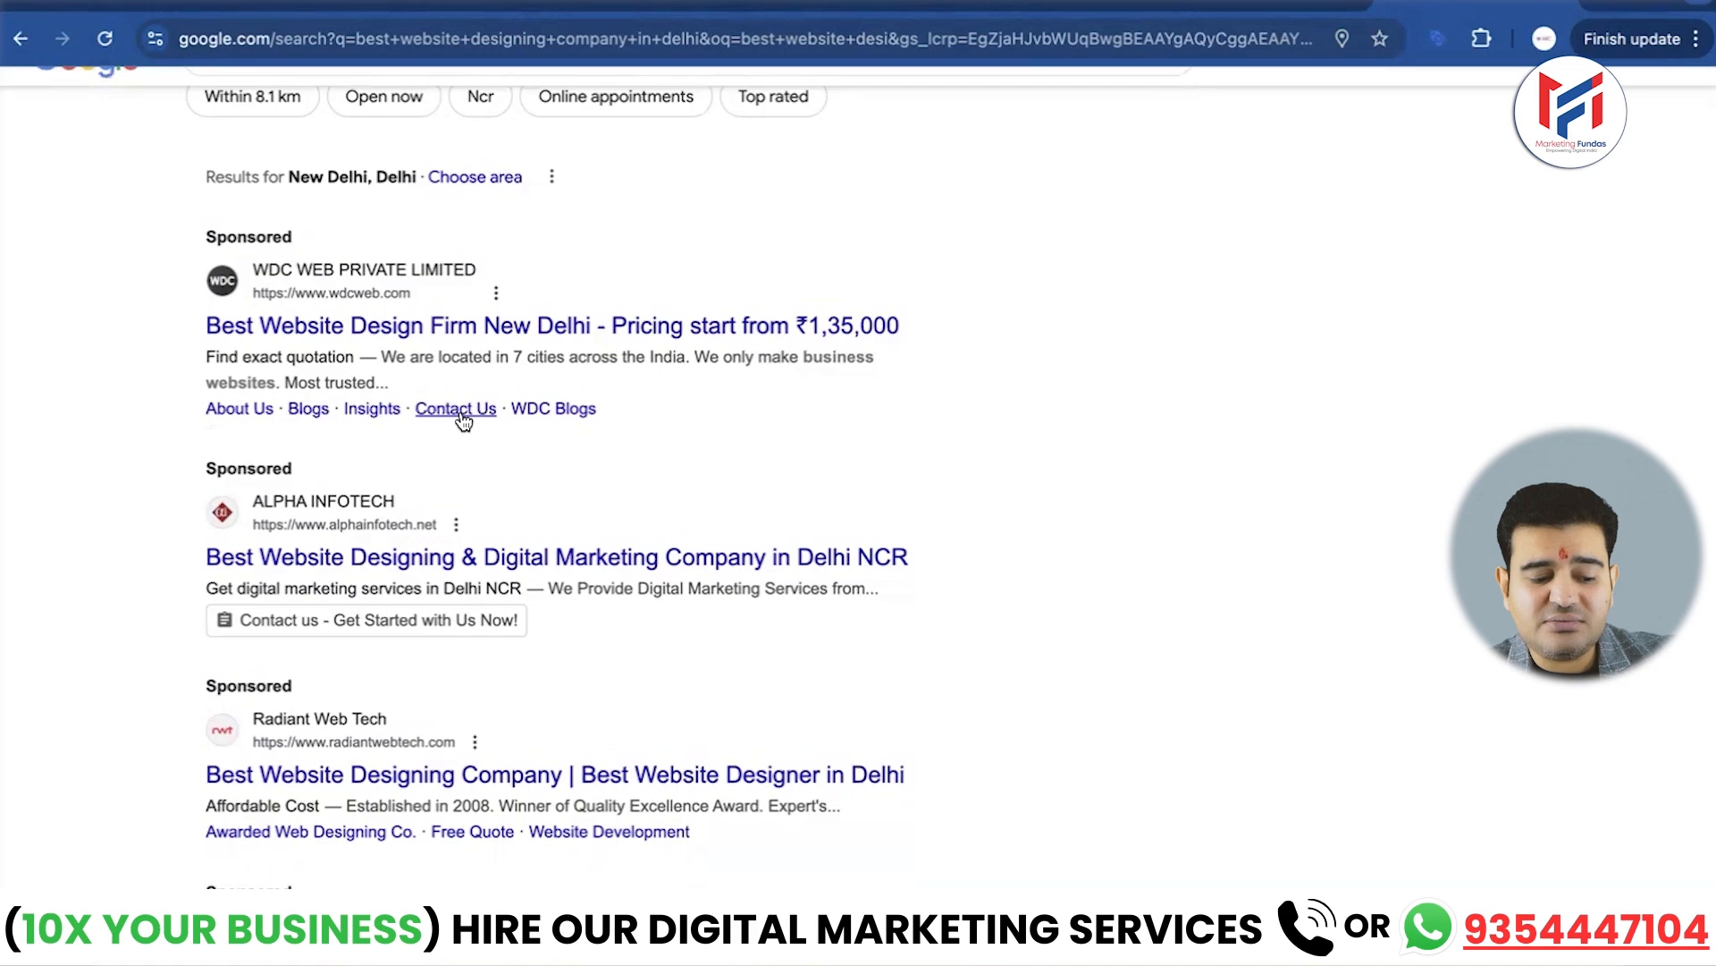
scroll(463, 416, down, 3)
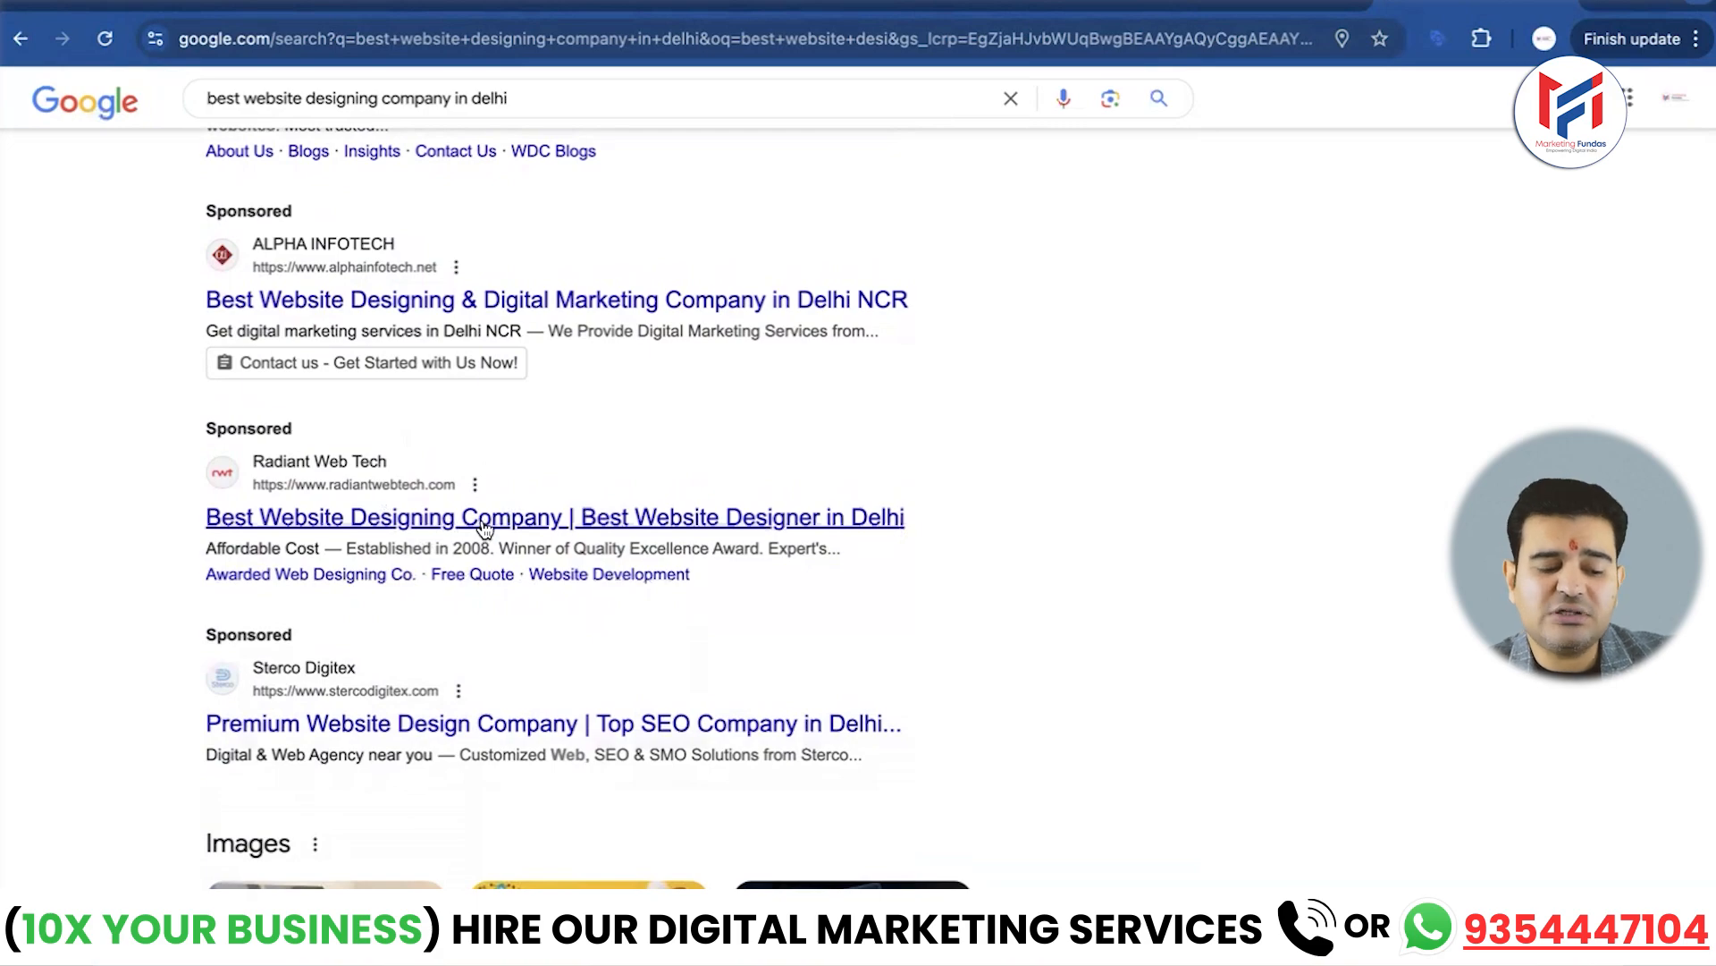
scroll(483, 526, up, 4)
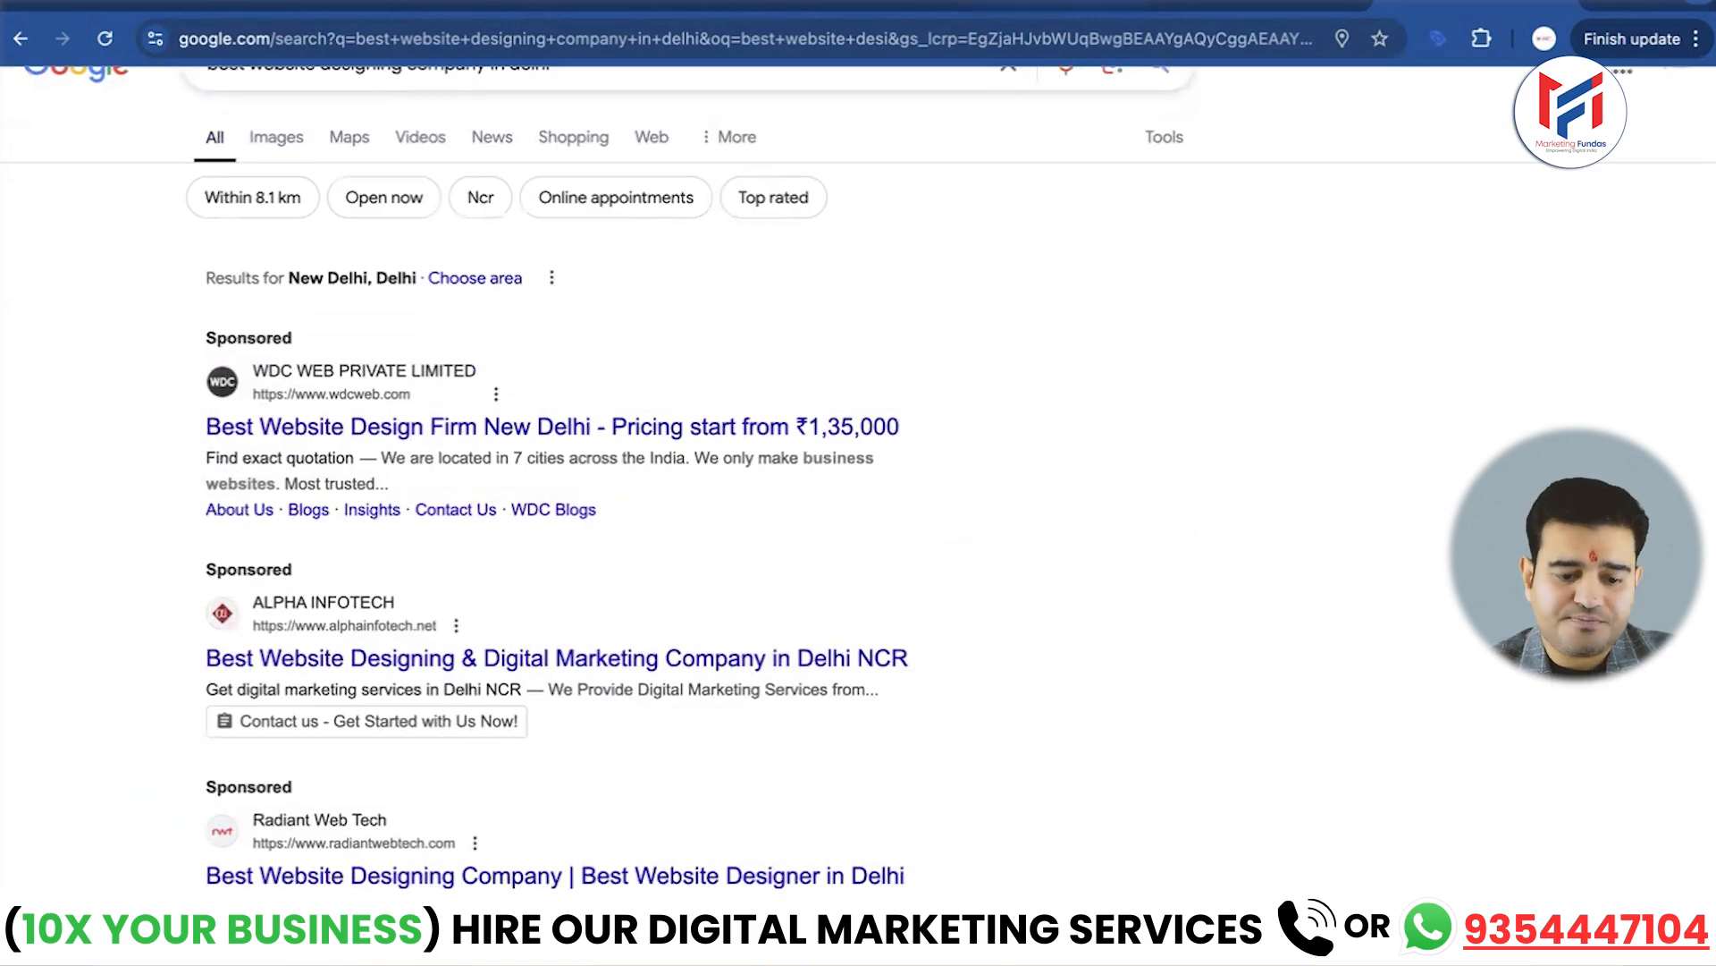
Return to the Google Ads sitelink form and add the sitelink at campaign level to the Leads-Search 14/07 campaign
click(1037, 2)
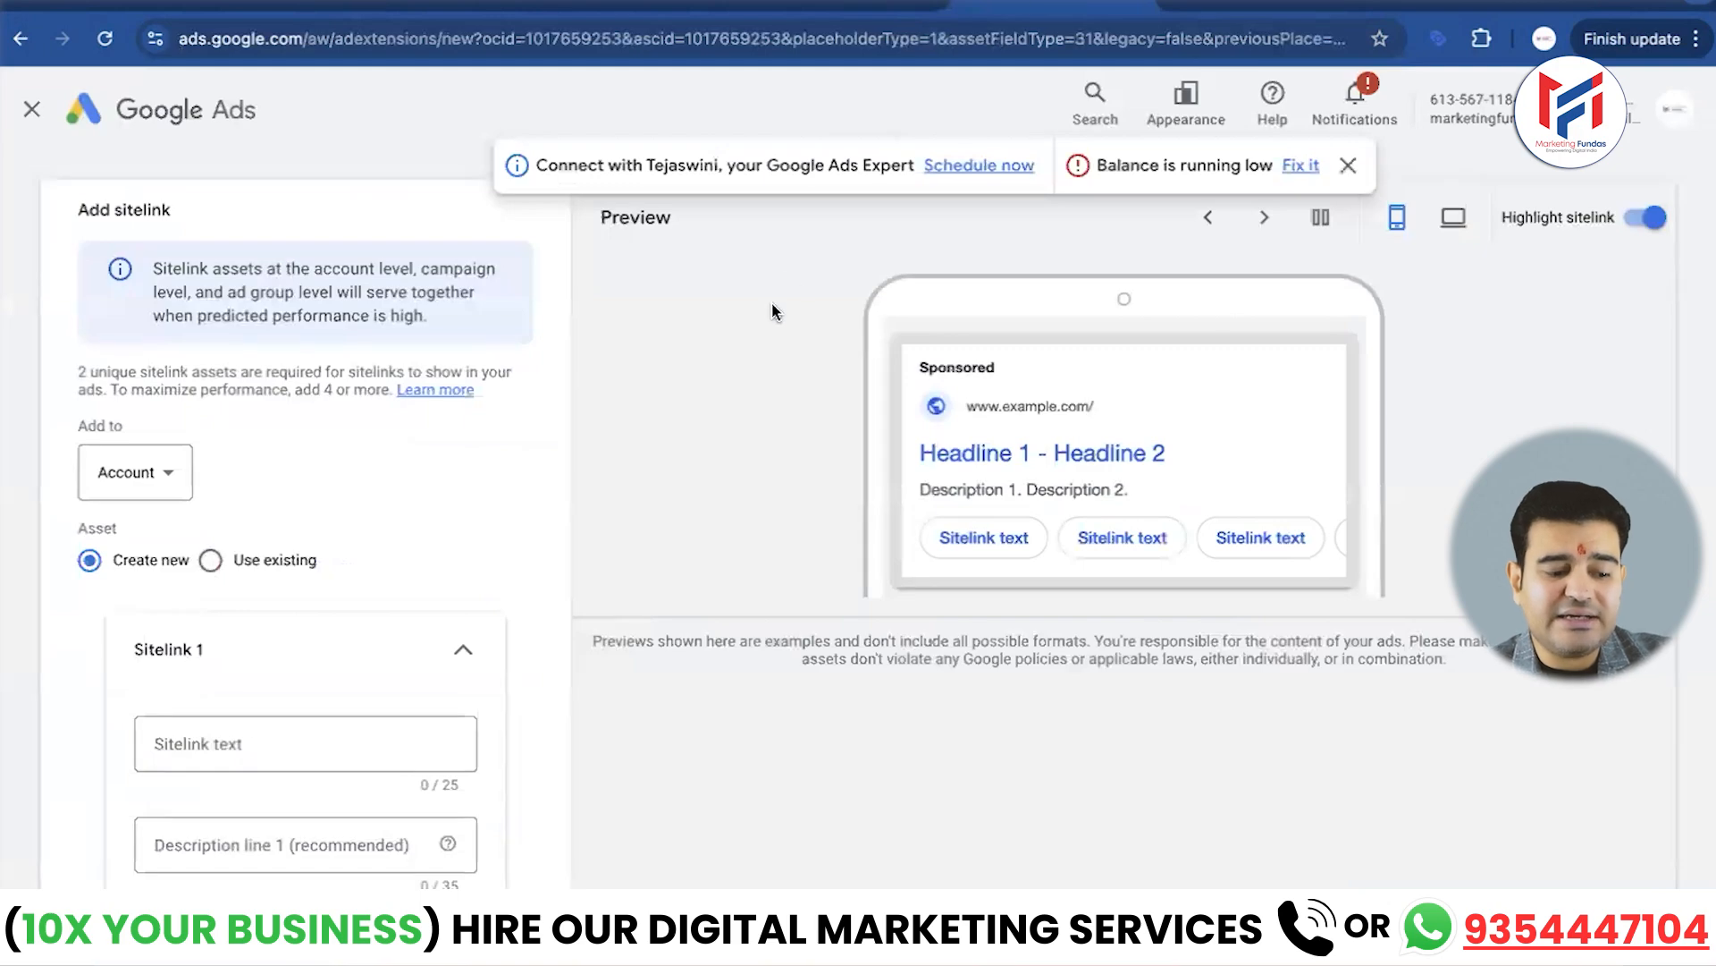
scroll(421, 429, down, 2)
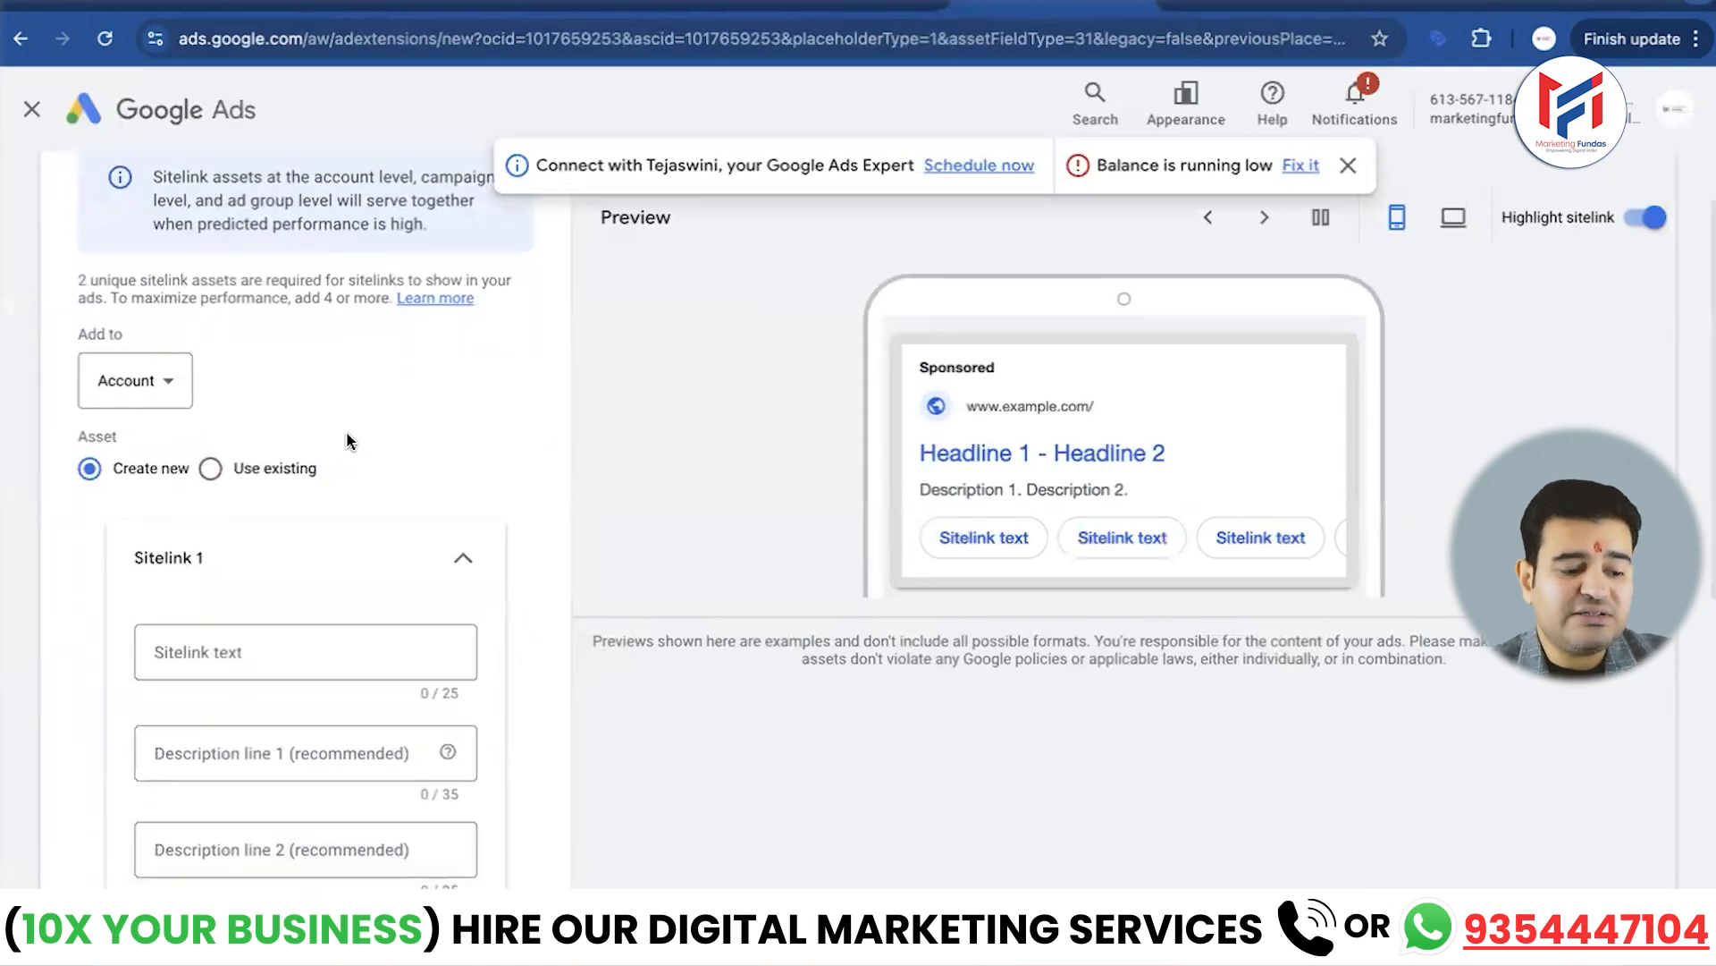
click(170, 367)
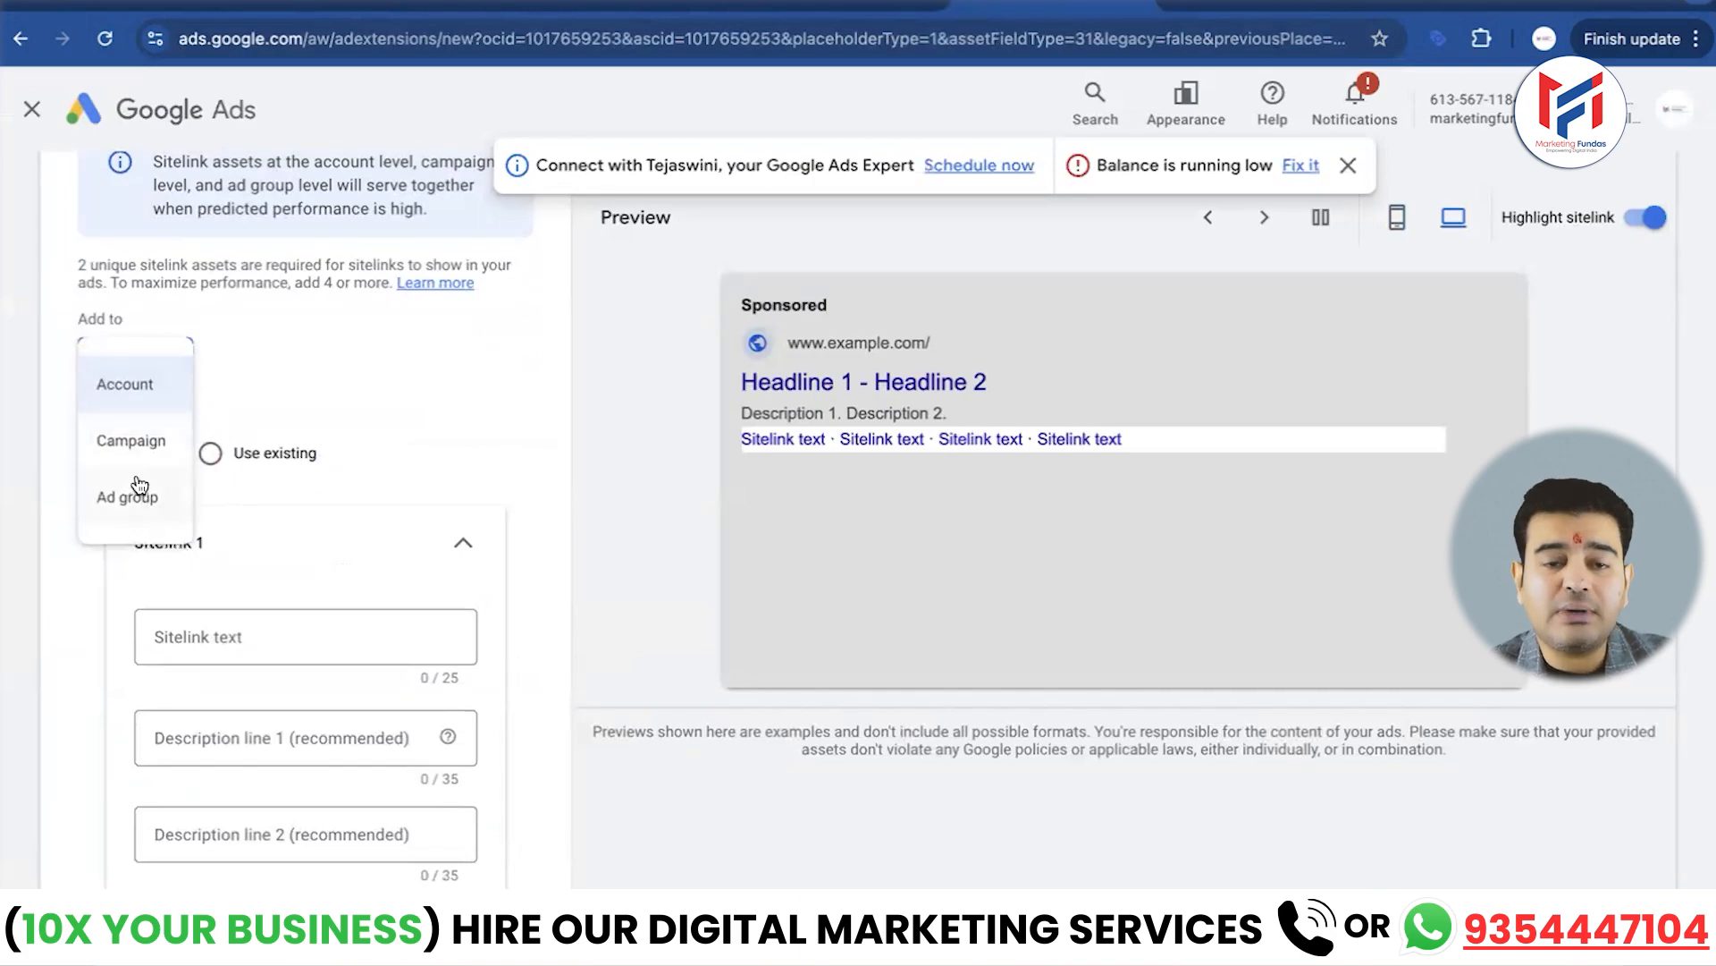
click(140, 435)
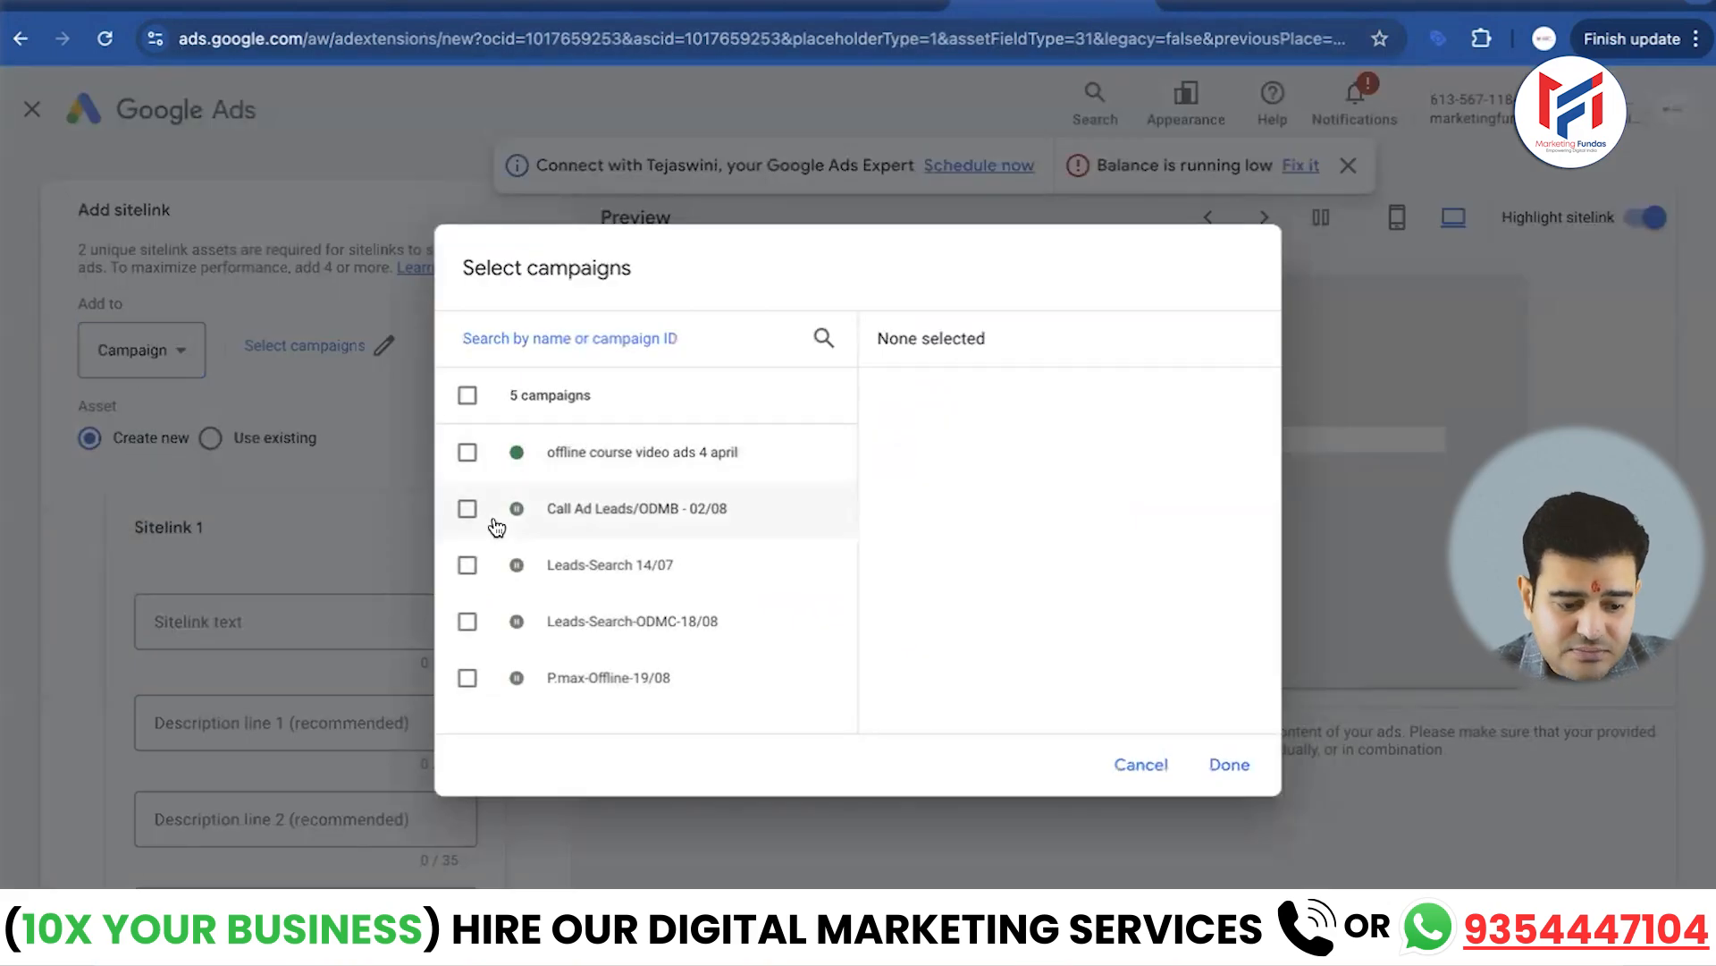
click(467, 566)
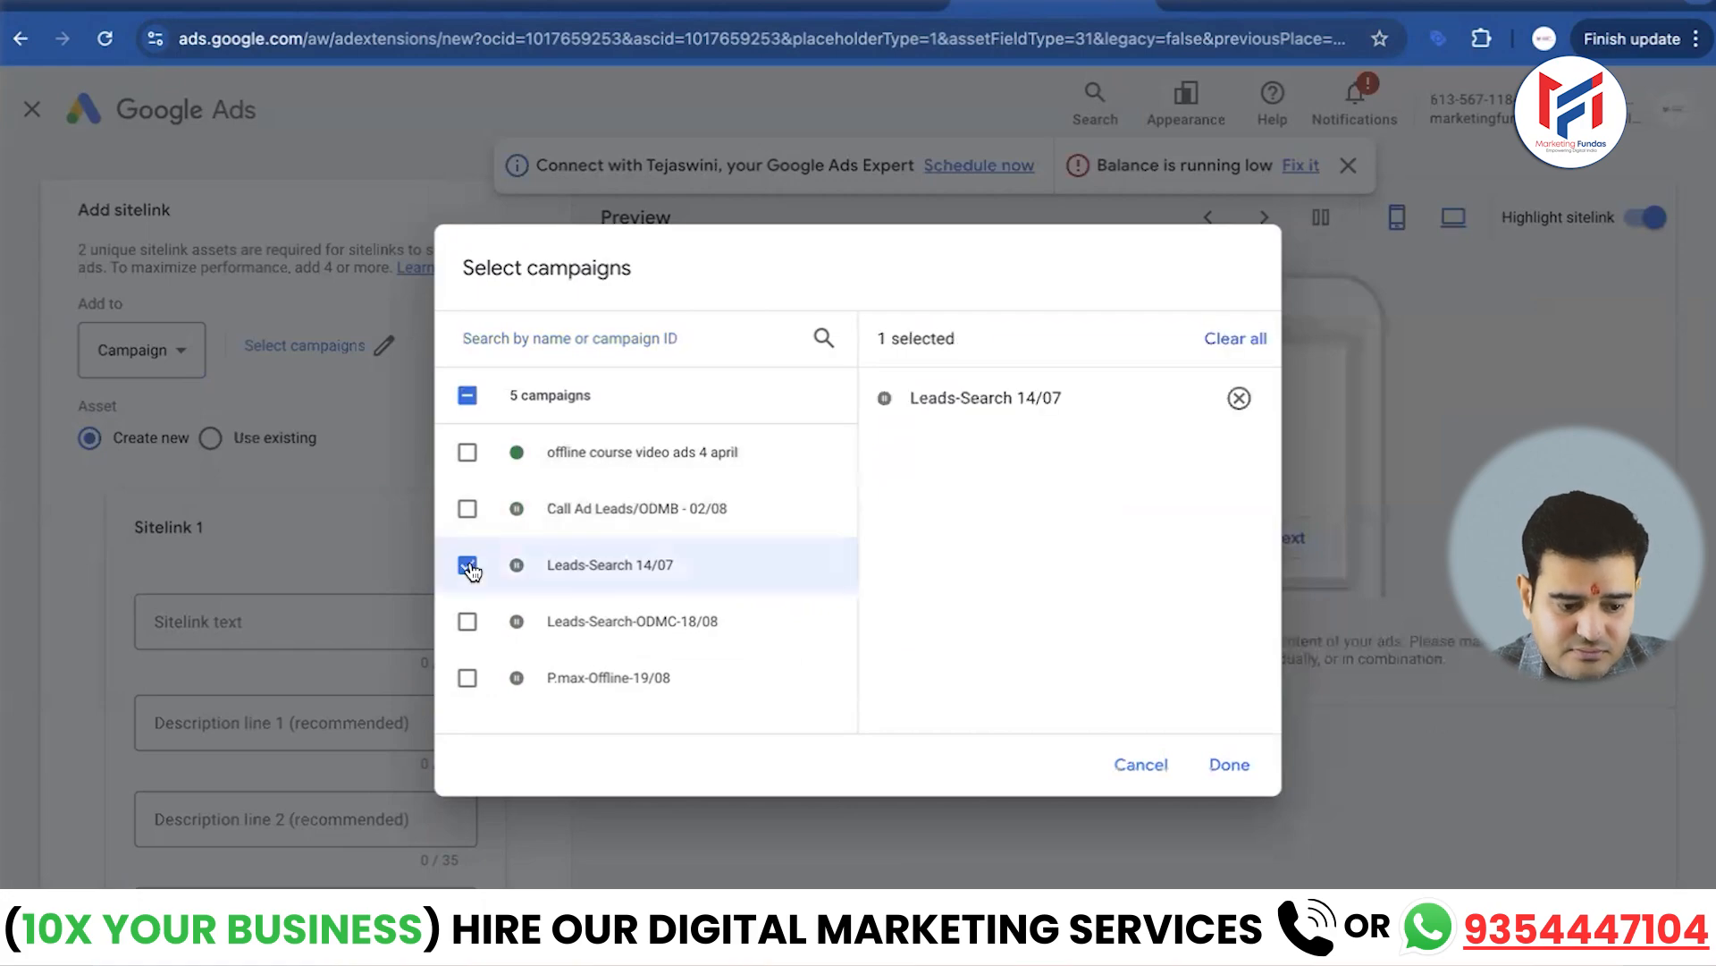
click(1229, 766)
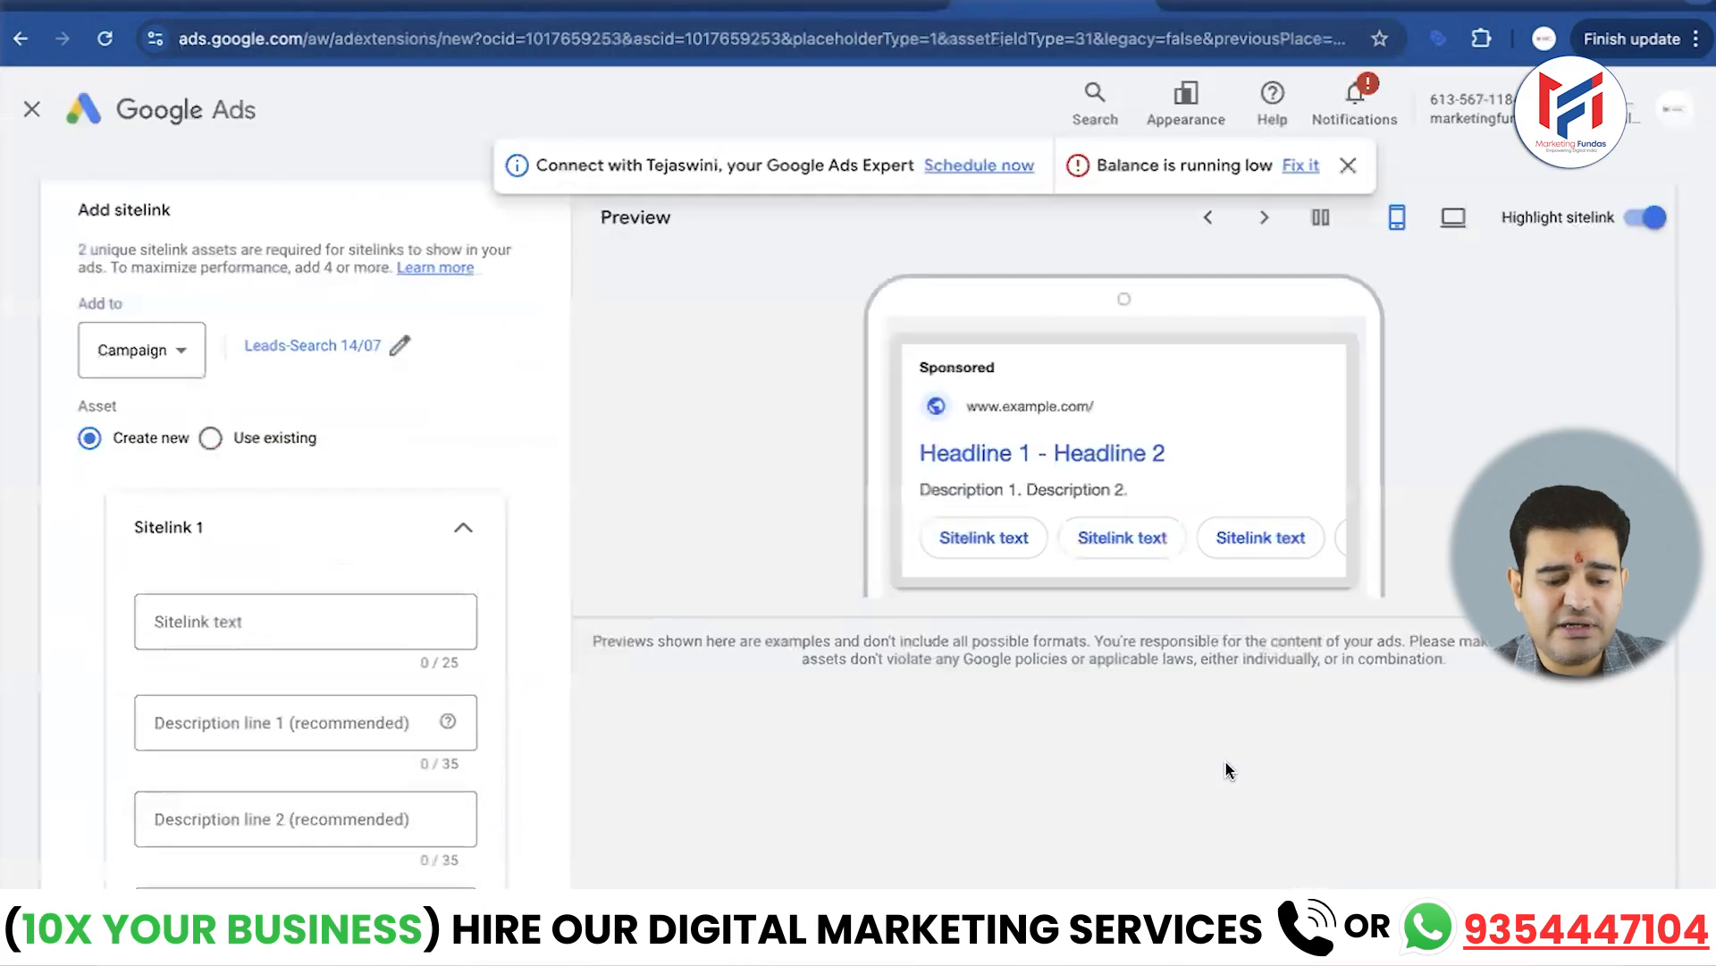
Enter "SEO SERVICES" as the sitelink text of the first sitelink
scroll(324, 483, down, 1)
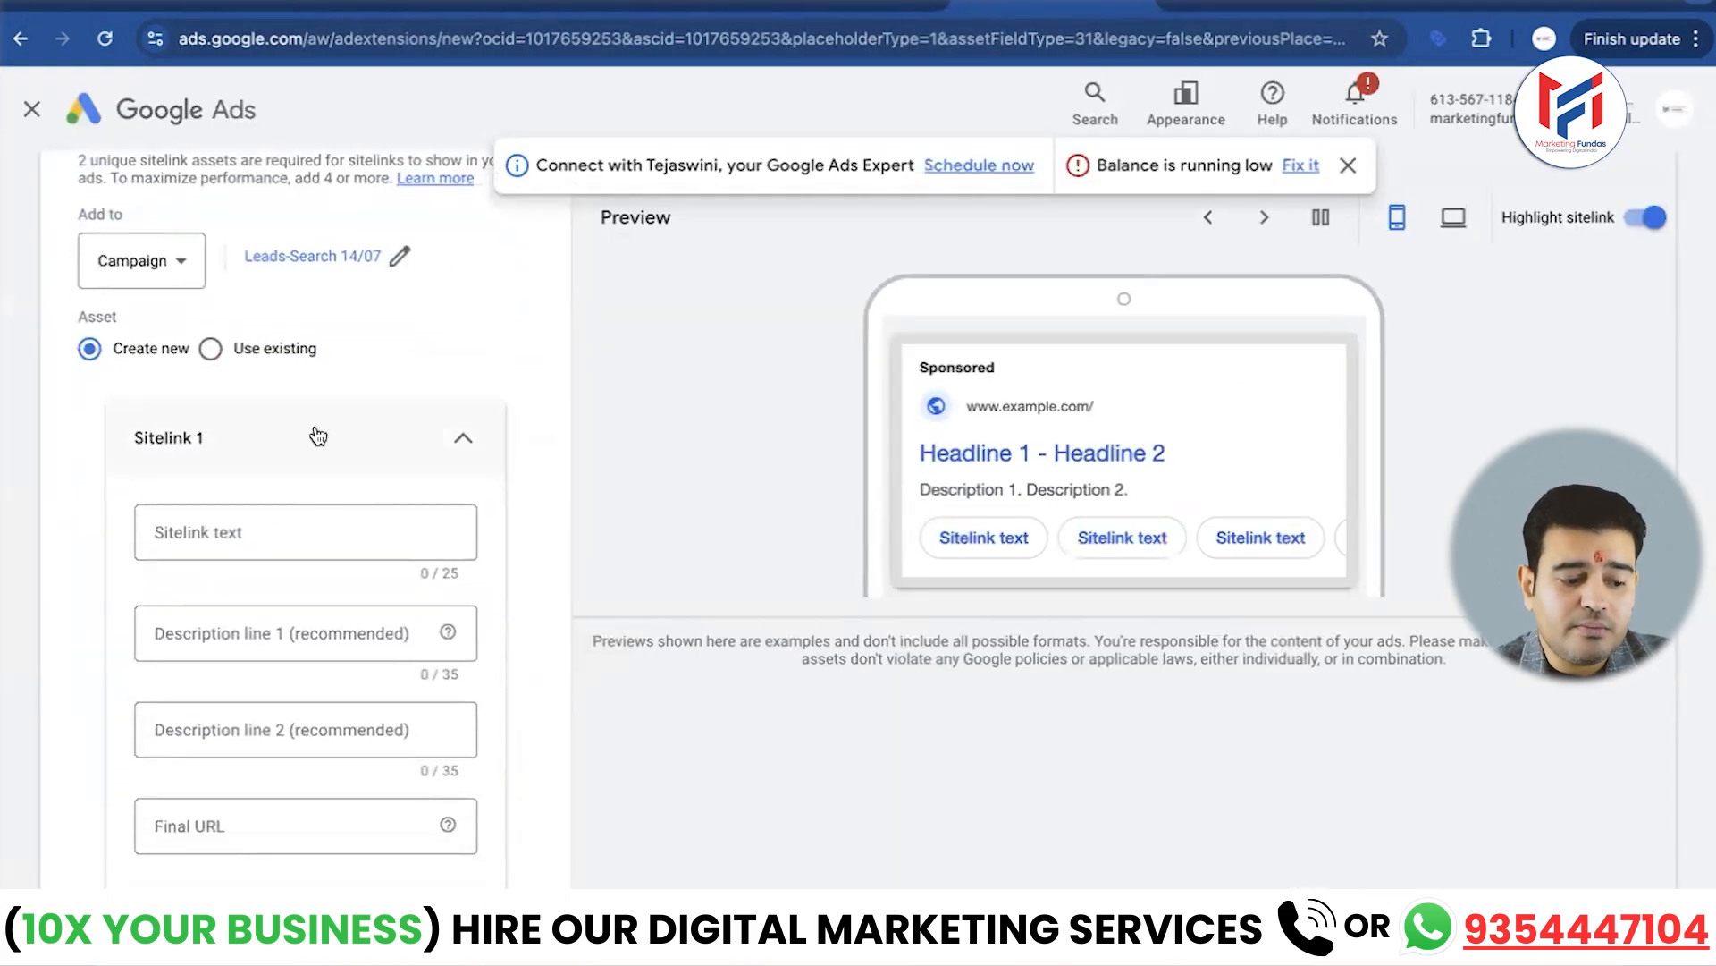
scroll(318, 436, down, 1)
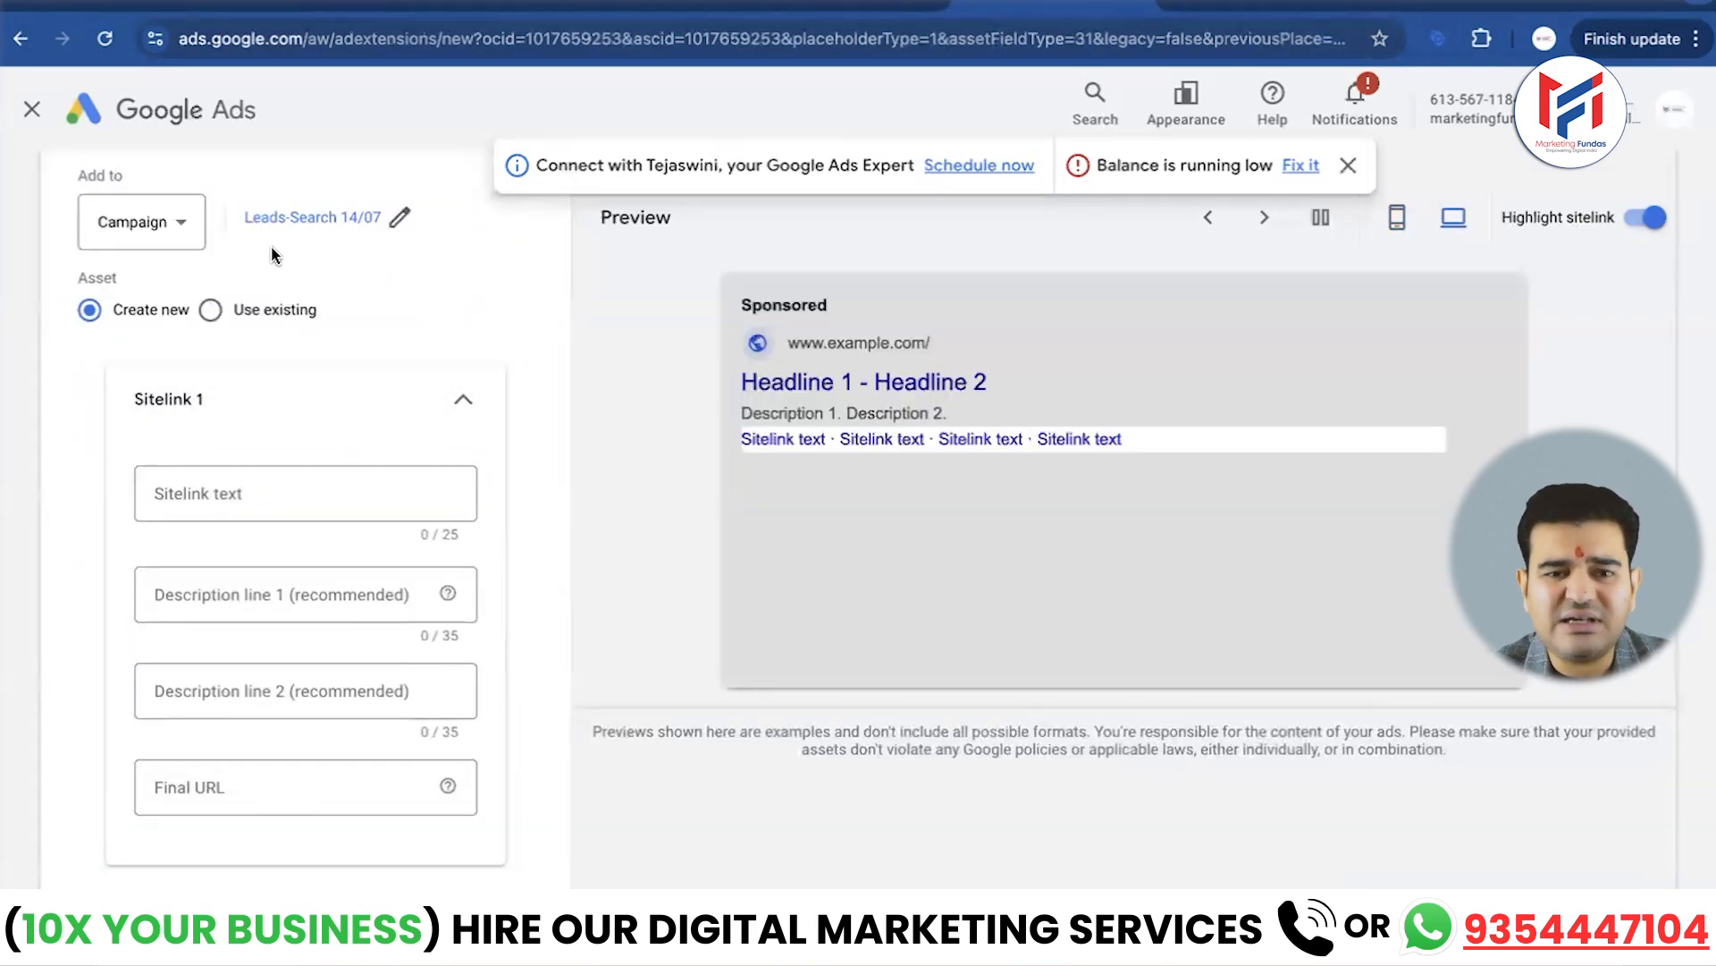
scroll(319, 343, down, 1)
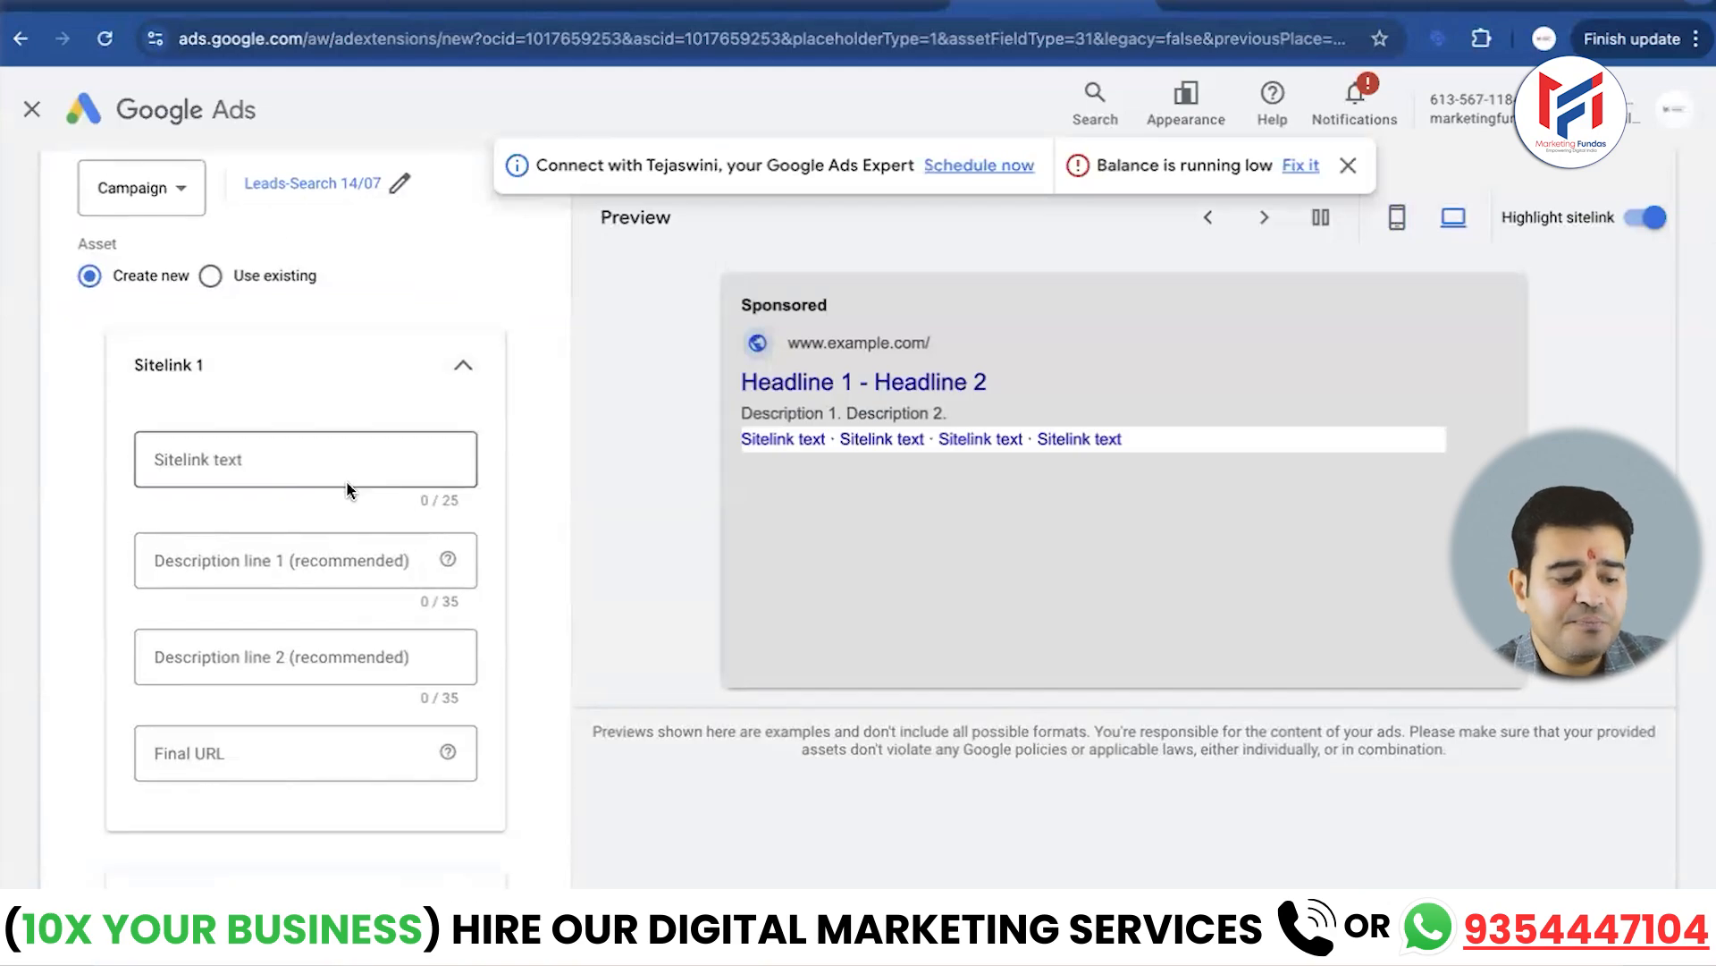
click(300, 458)
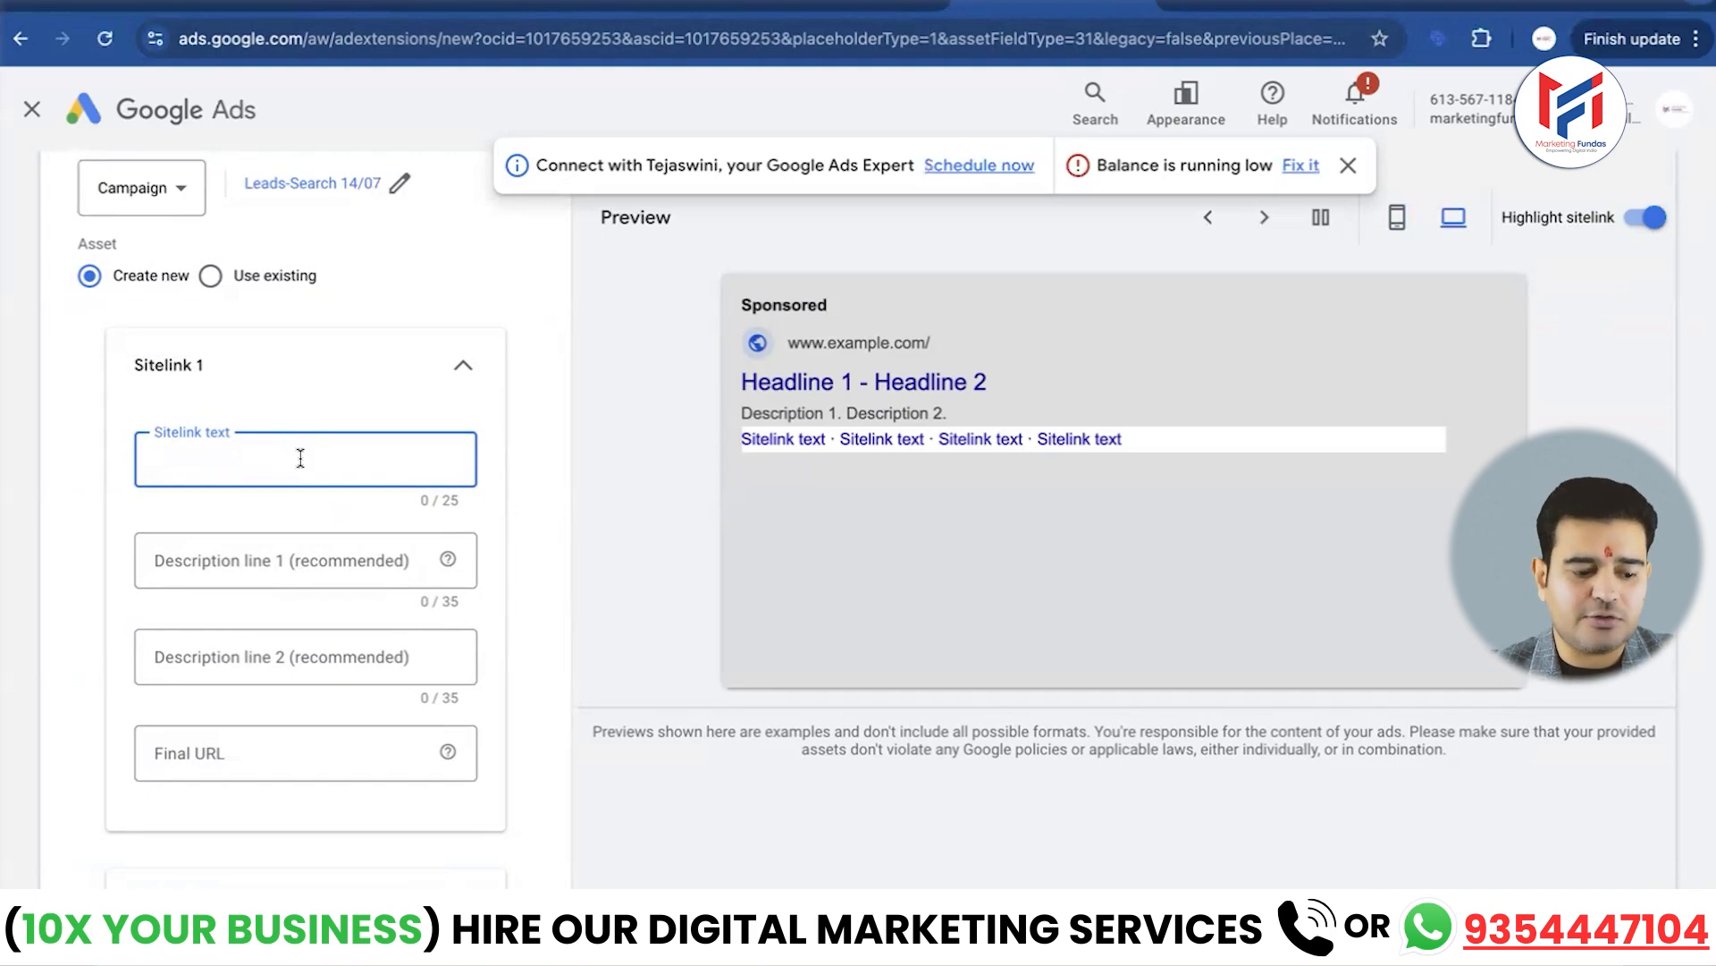
text(SEO Ser)
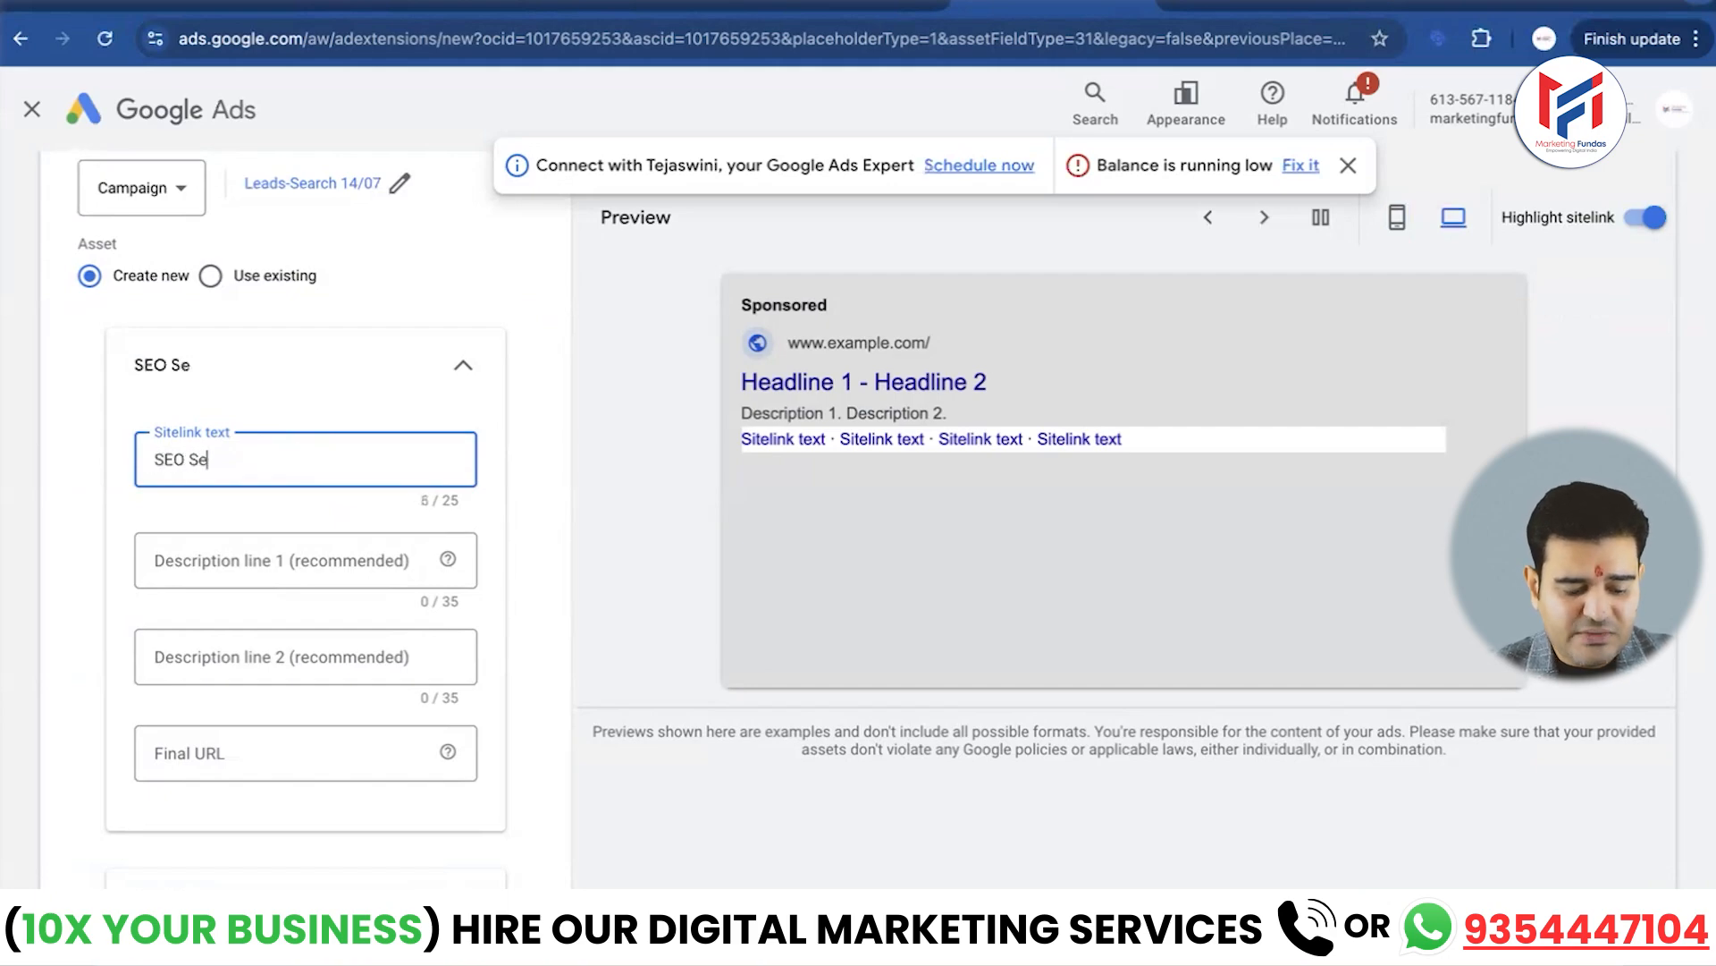
key(BackSpace)
key(BackSpace)
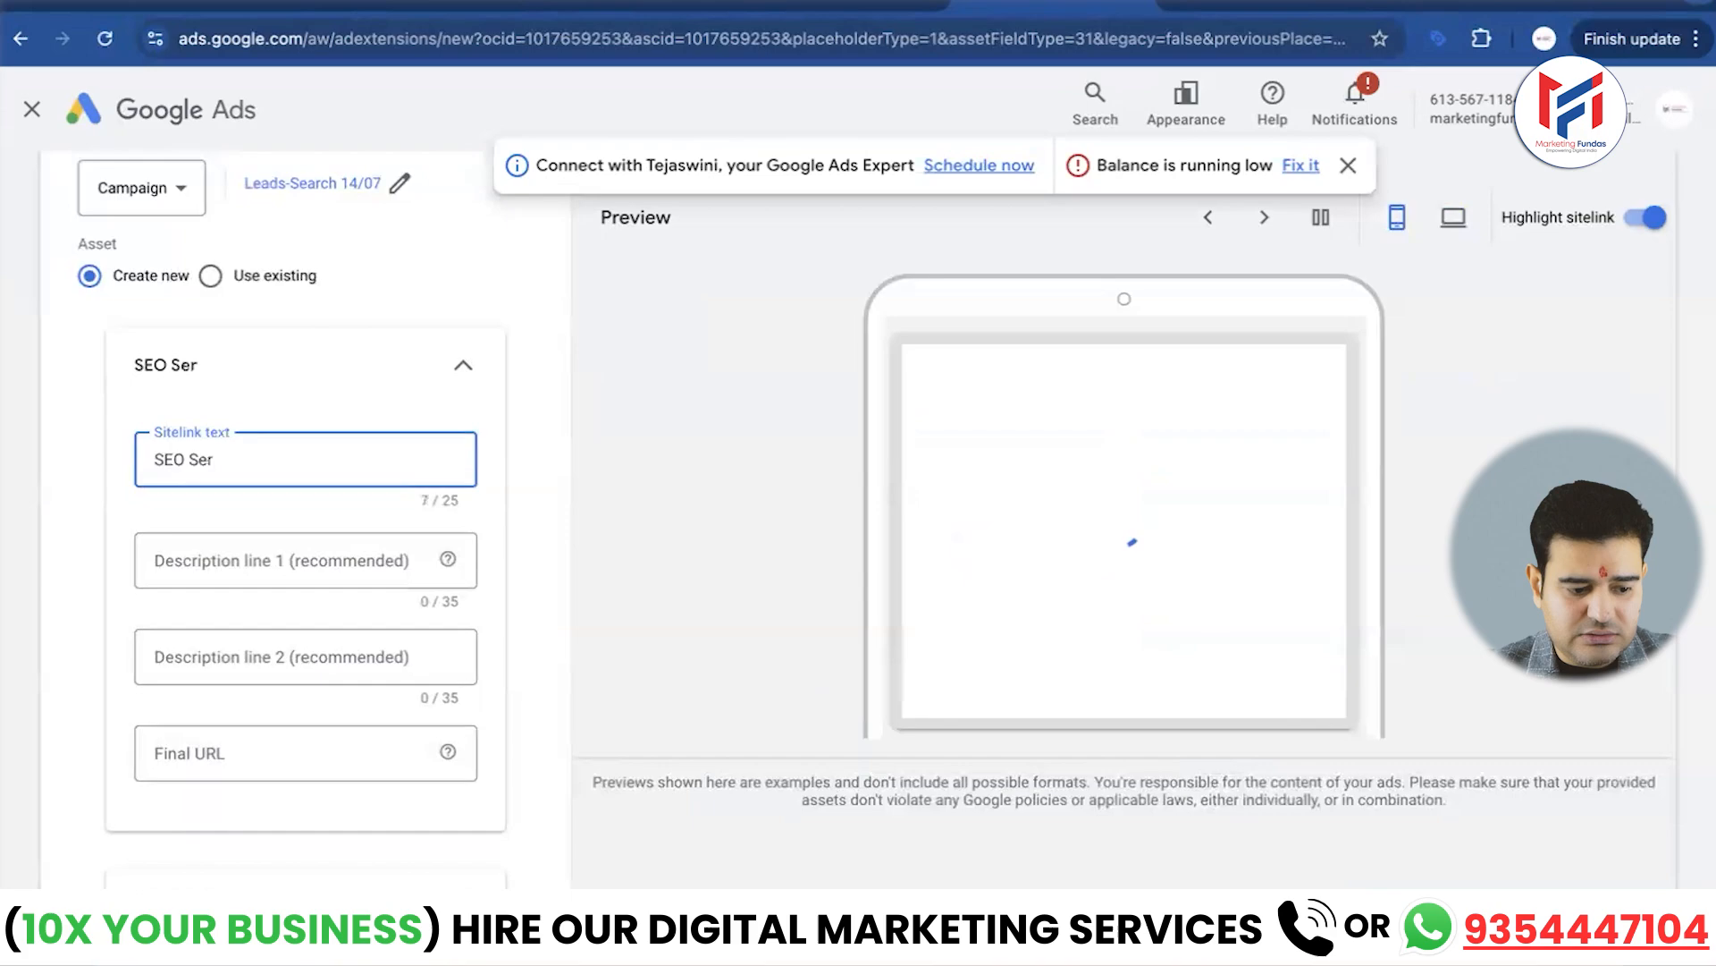
text(ERVIVES)
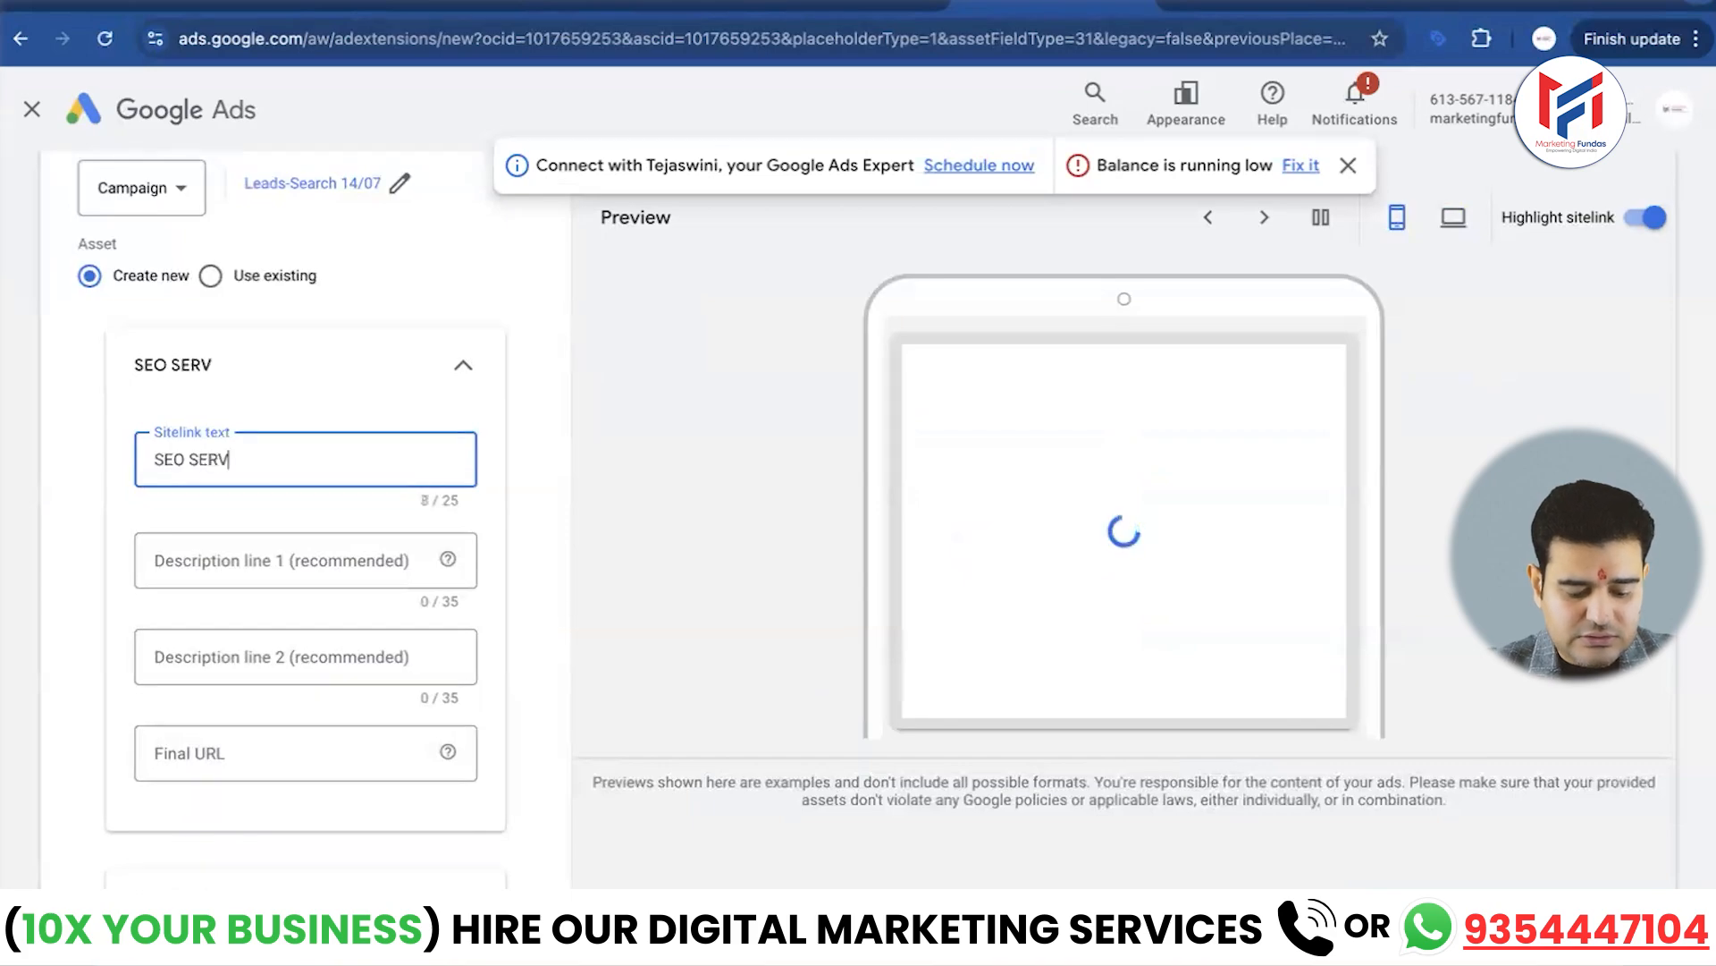
key(BackSpace)
key(BackSpace)
key(BackSpace)
key(BackSpace)
text(ICES)
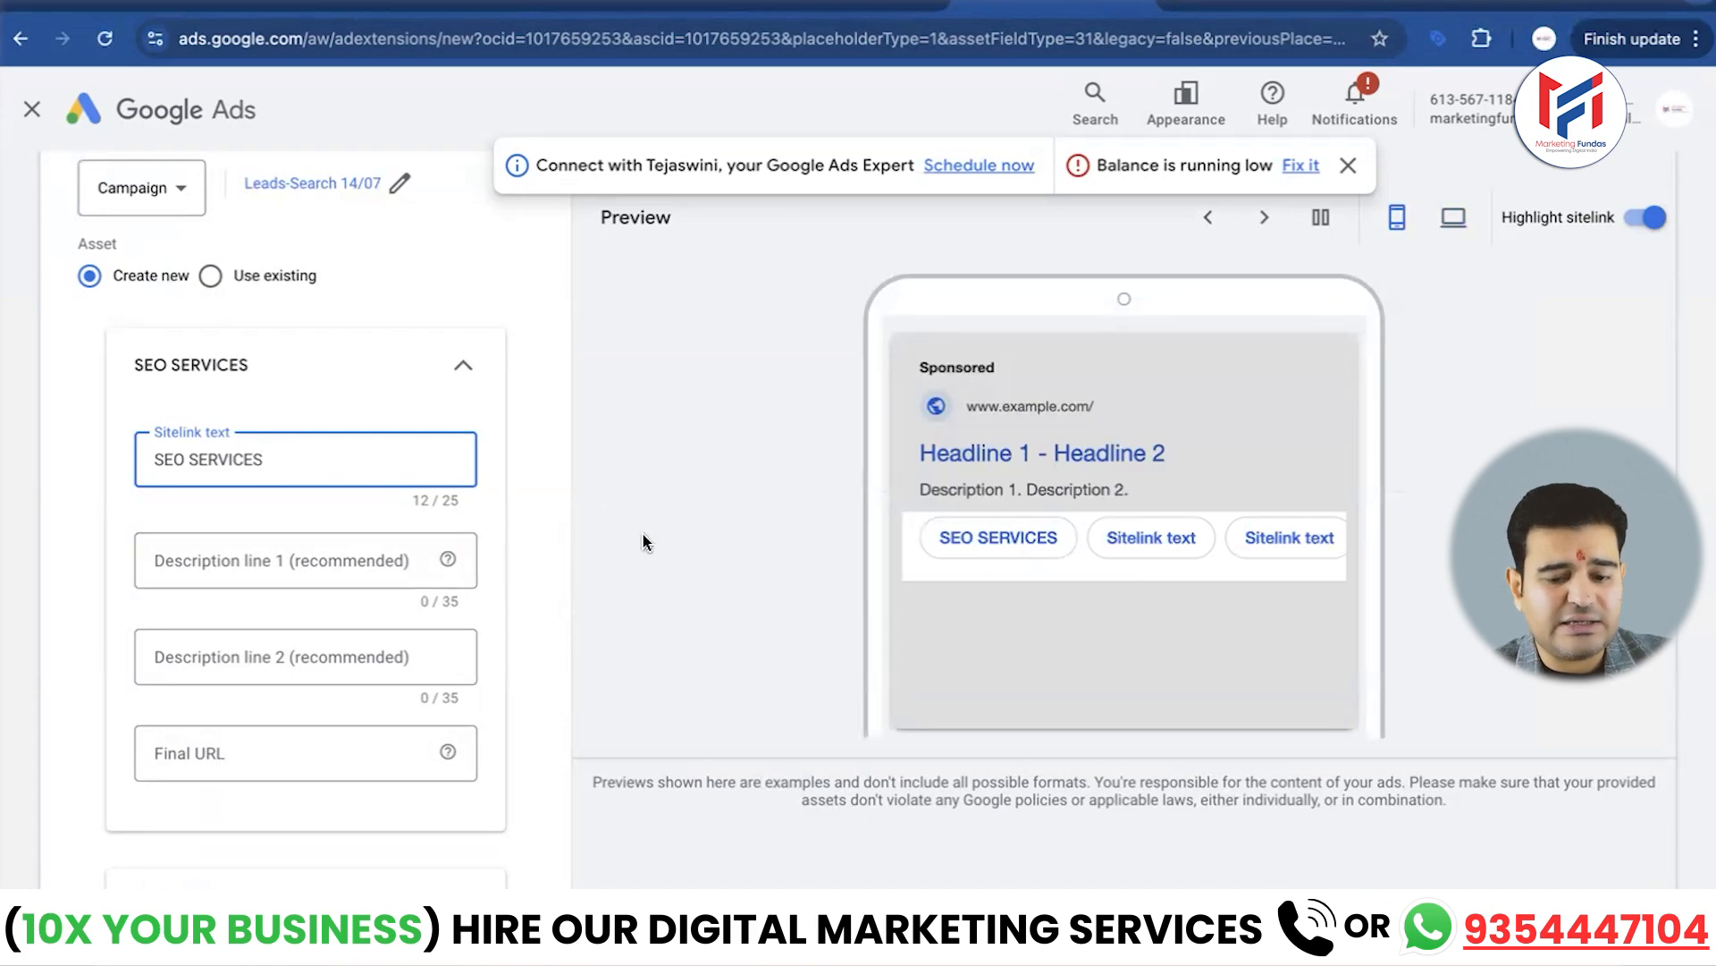
Fill in description line 1 of the SEO SERVICES sitelink with "Giving Best Results Since 2007"
click(248, 562)
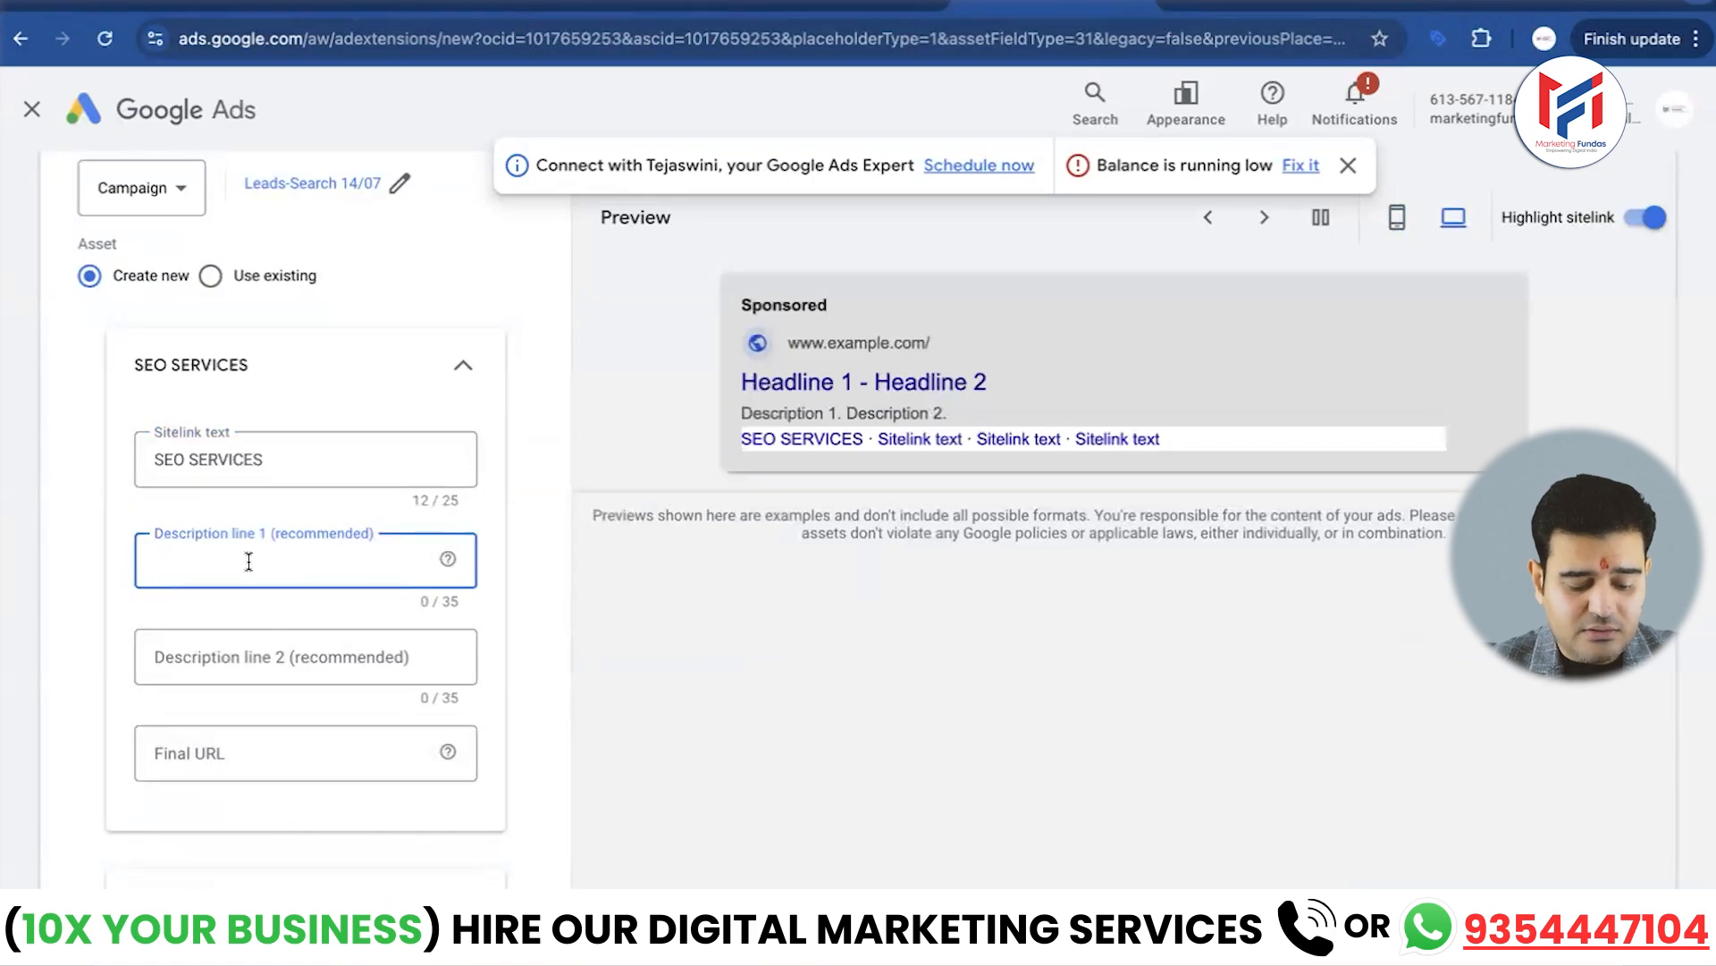
text(Giving Best)
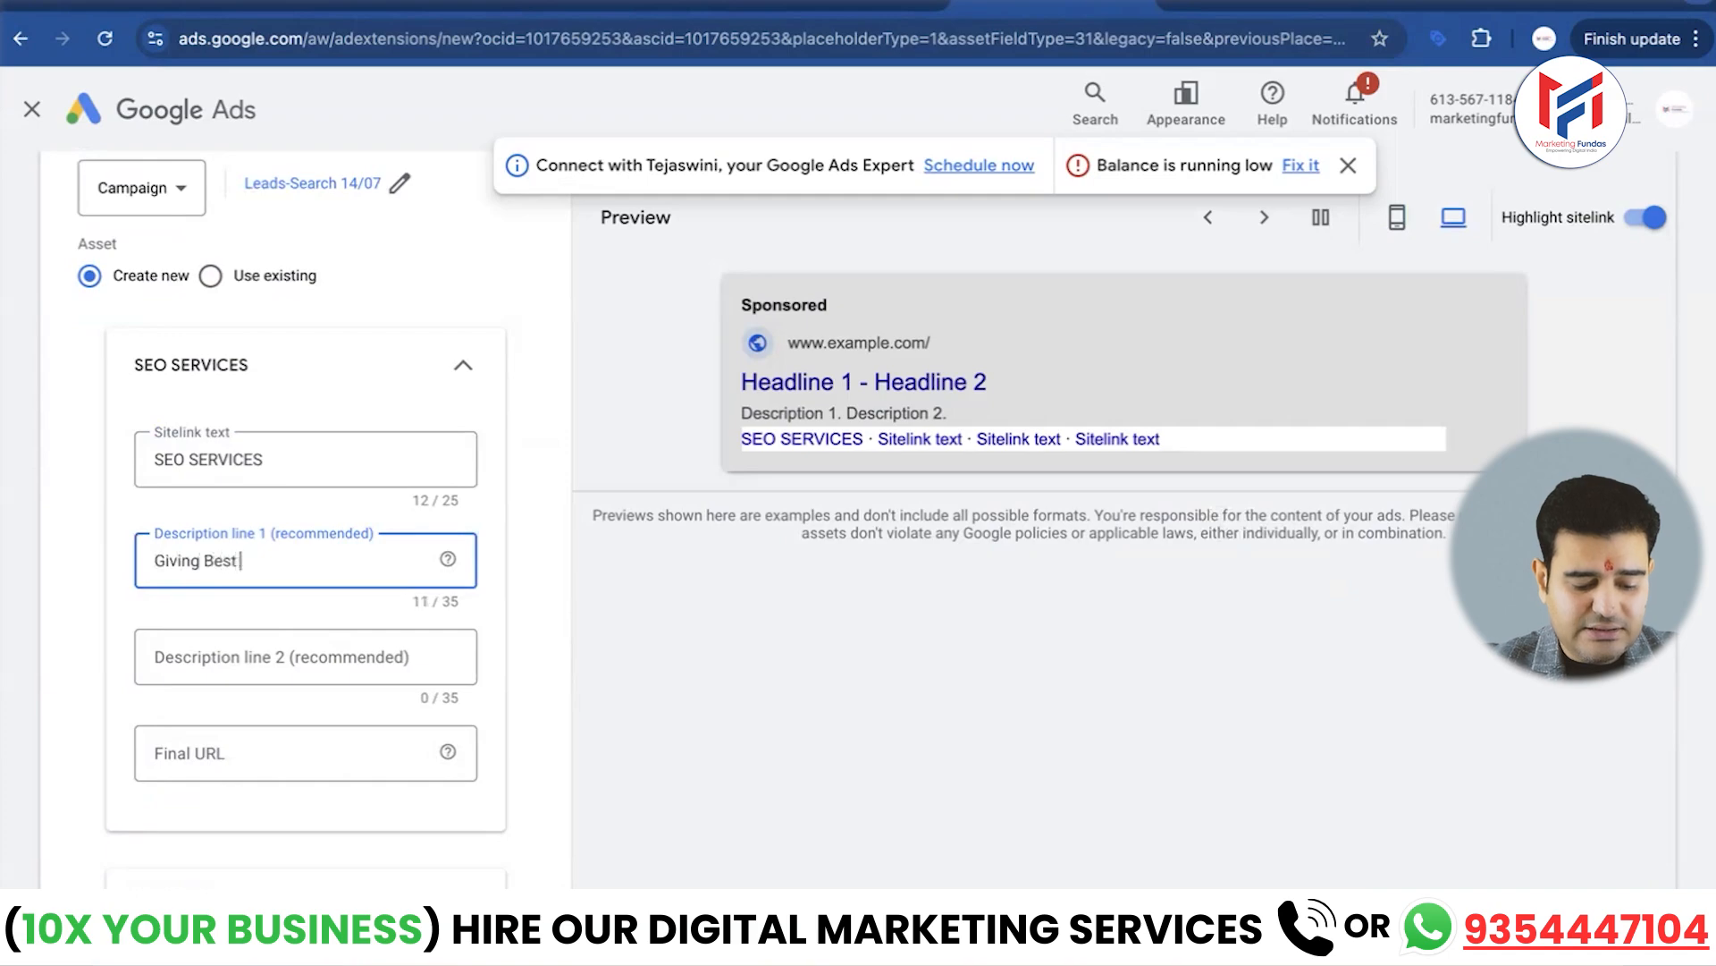
text( Ees)
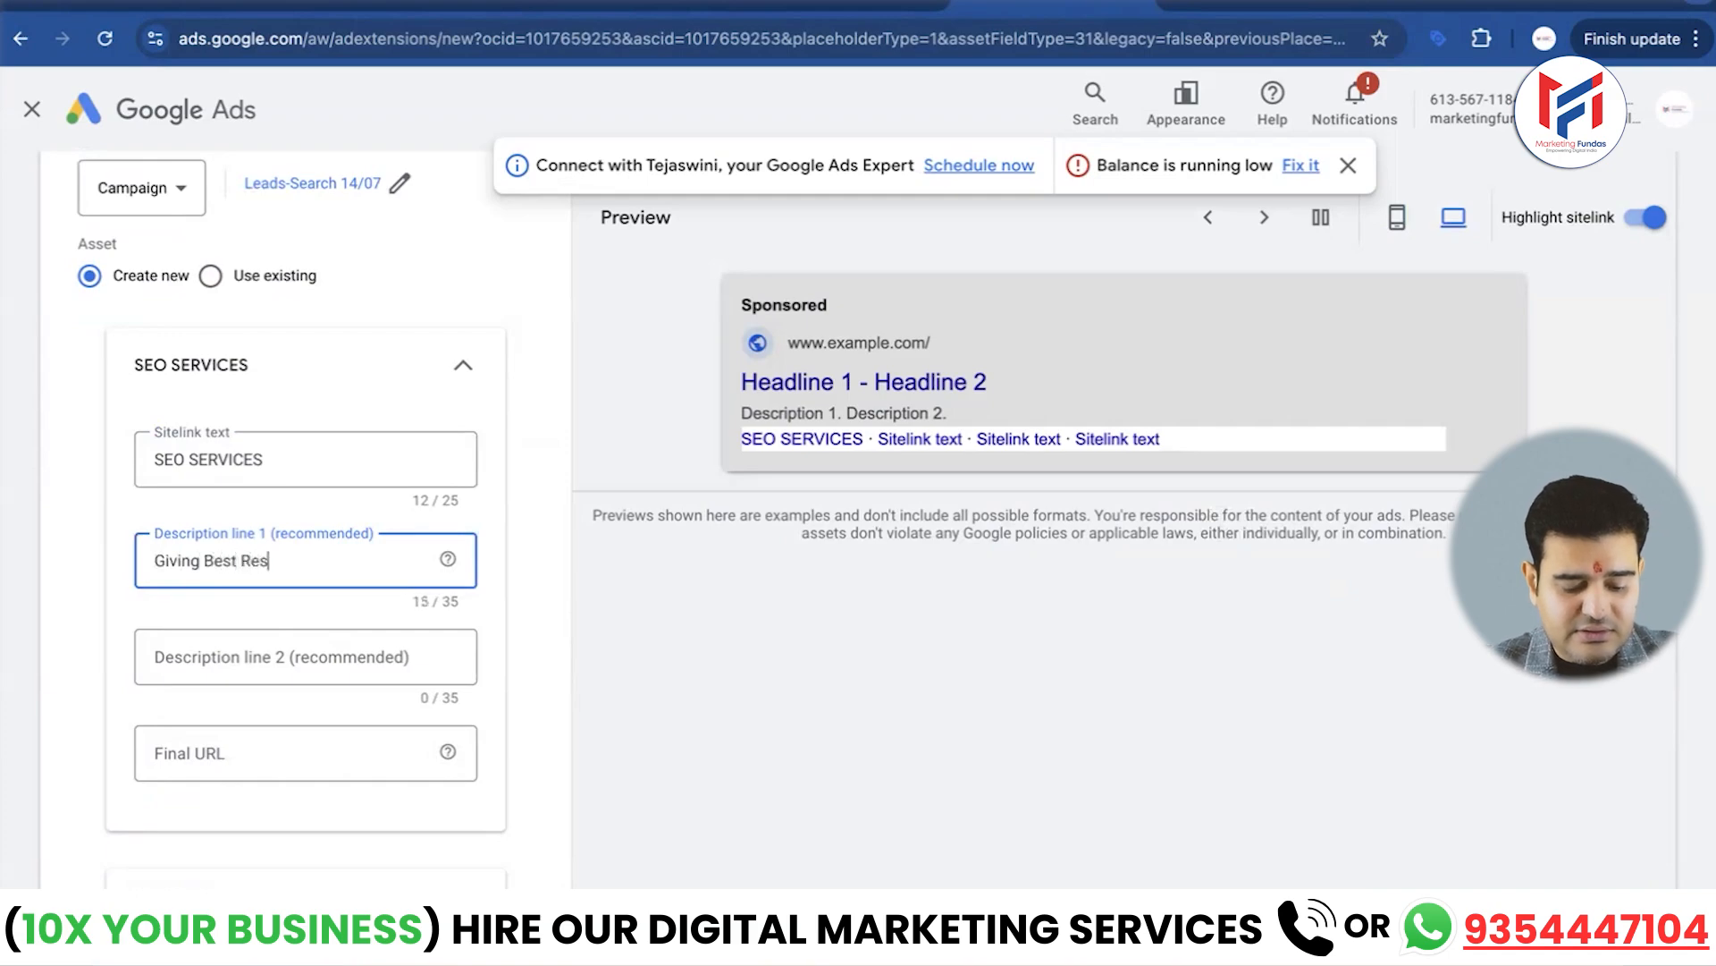
text(ults S)
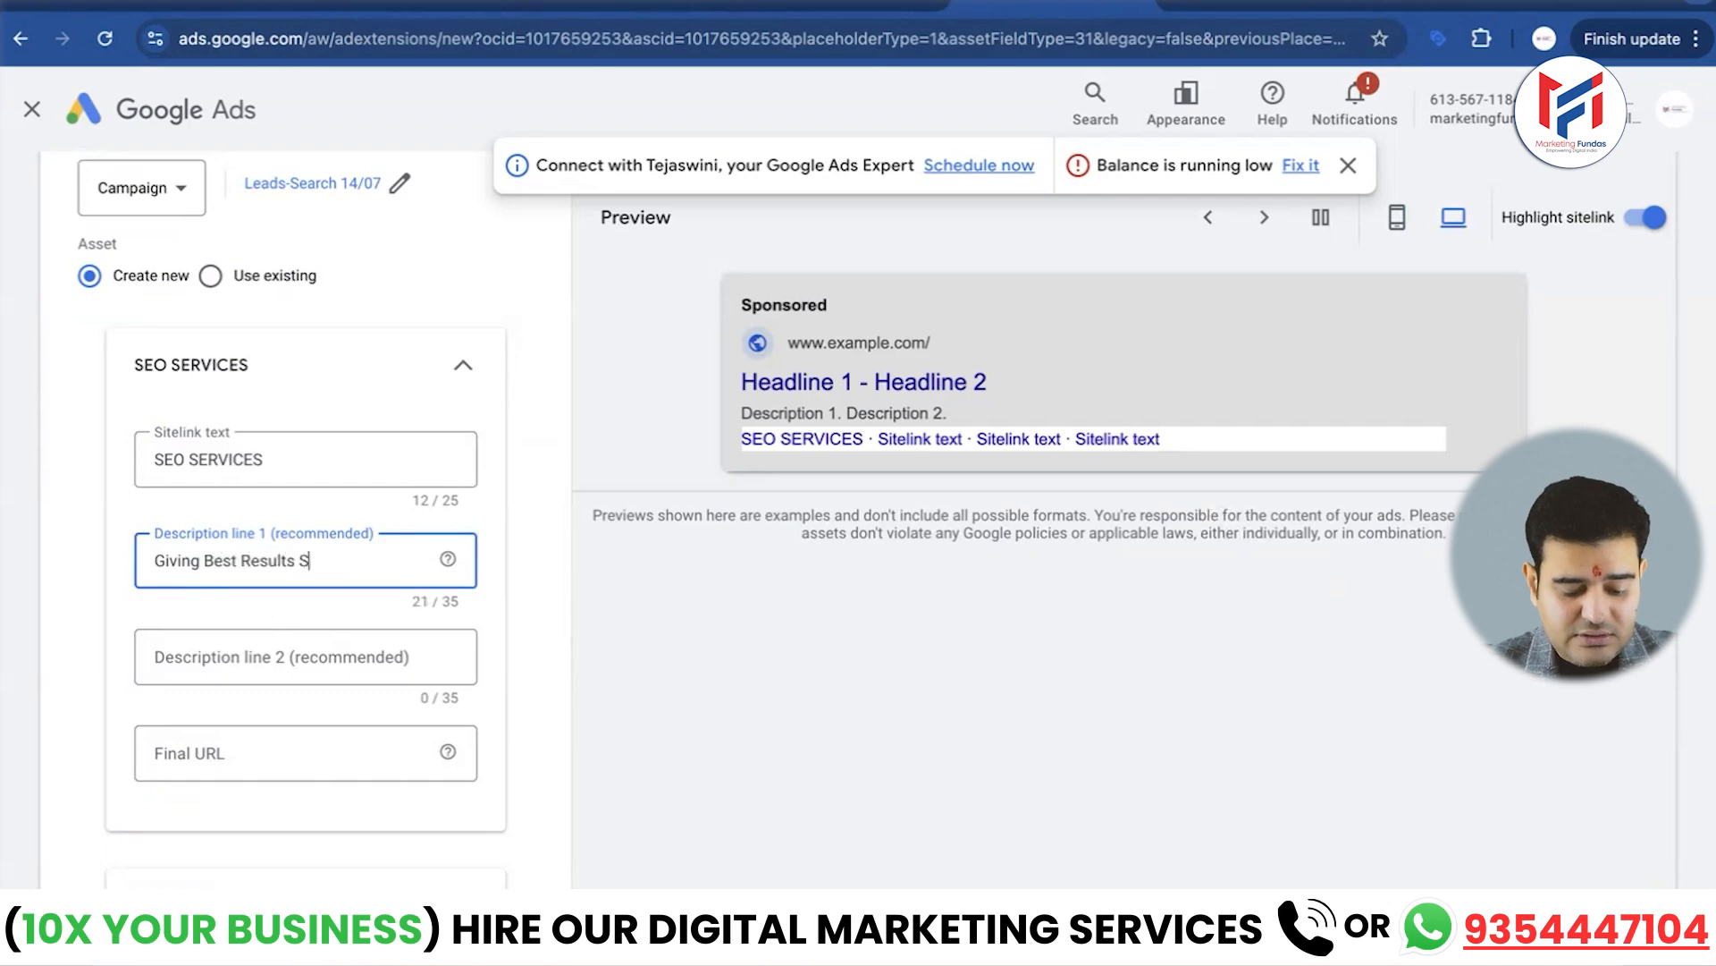
text(ince 2007)
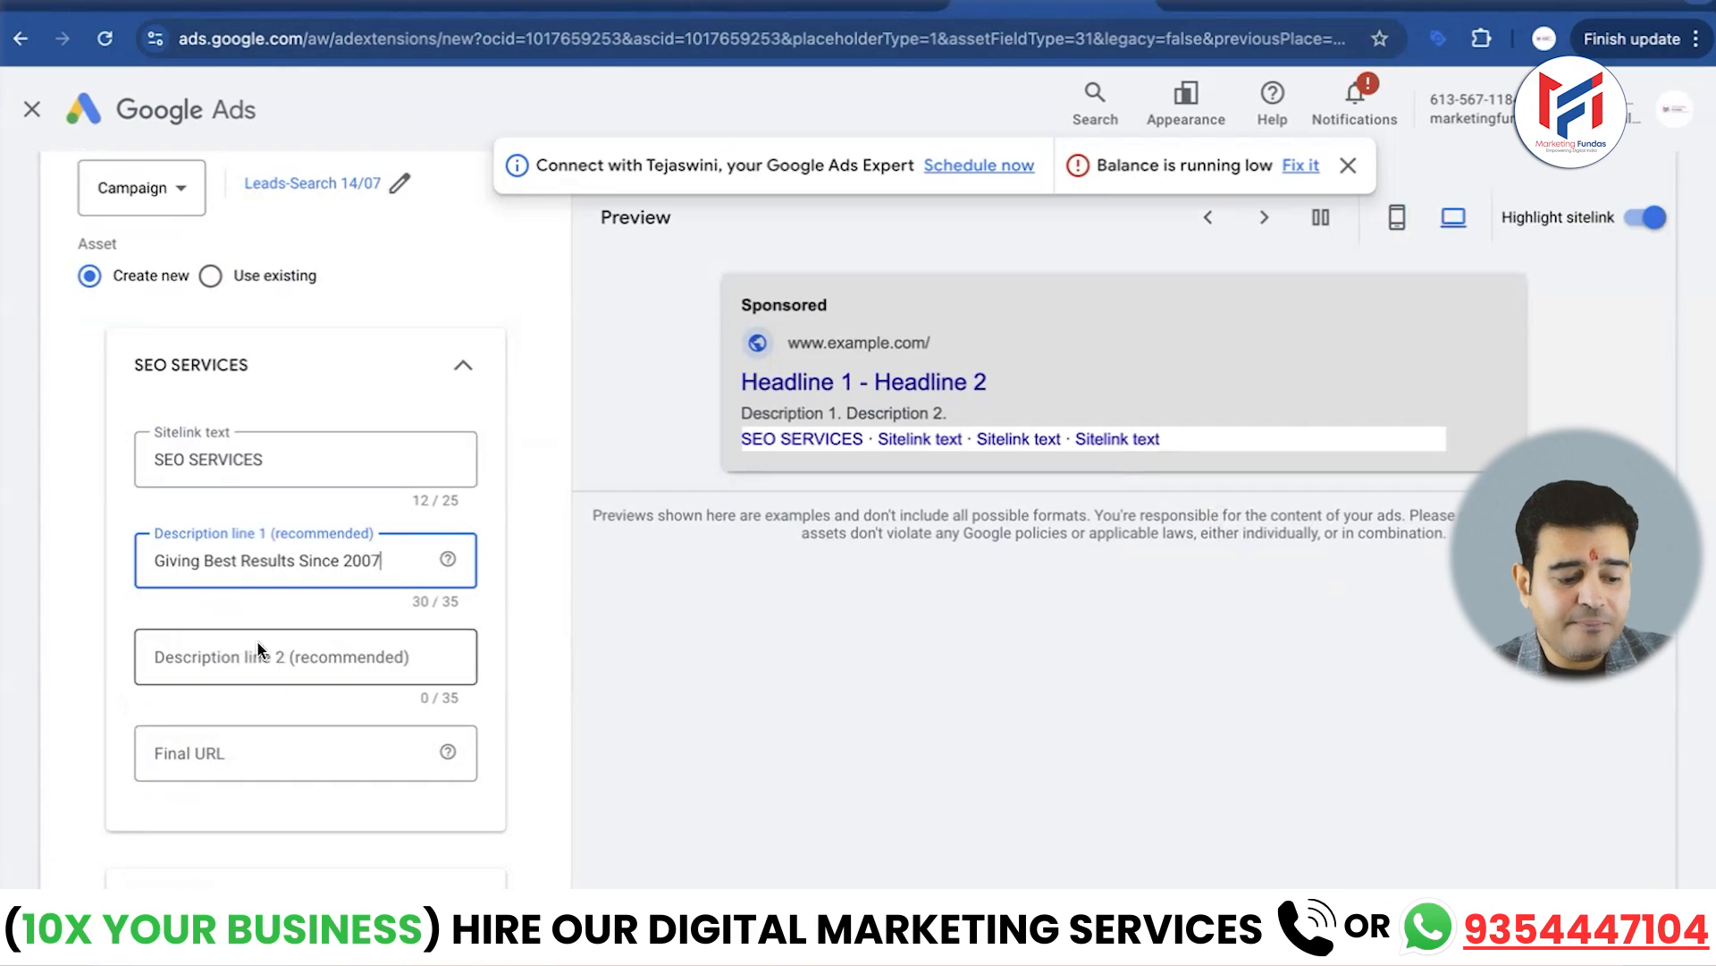
Fill in description line 2 of the SEO SERVICES sitelink with "Affordable Packages"
click(267, 656)
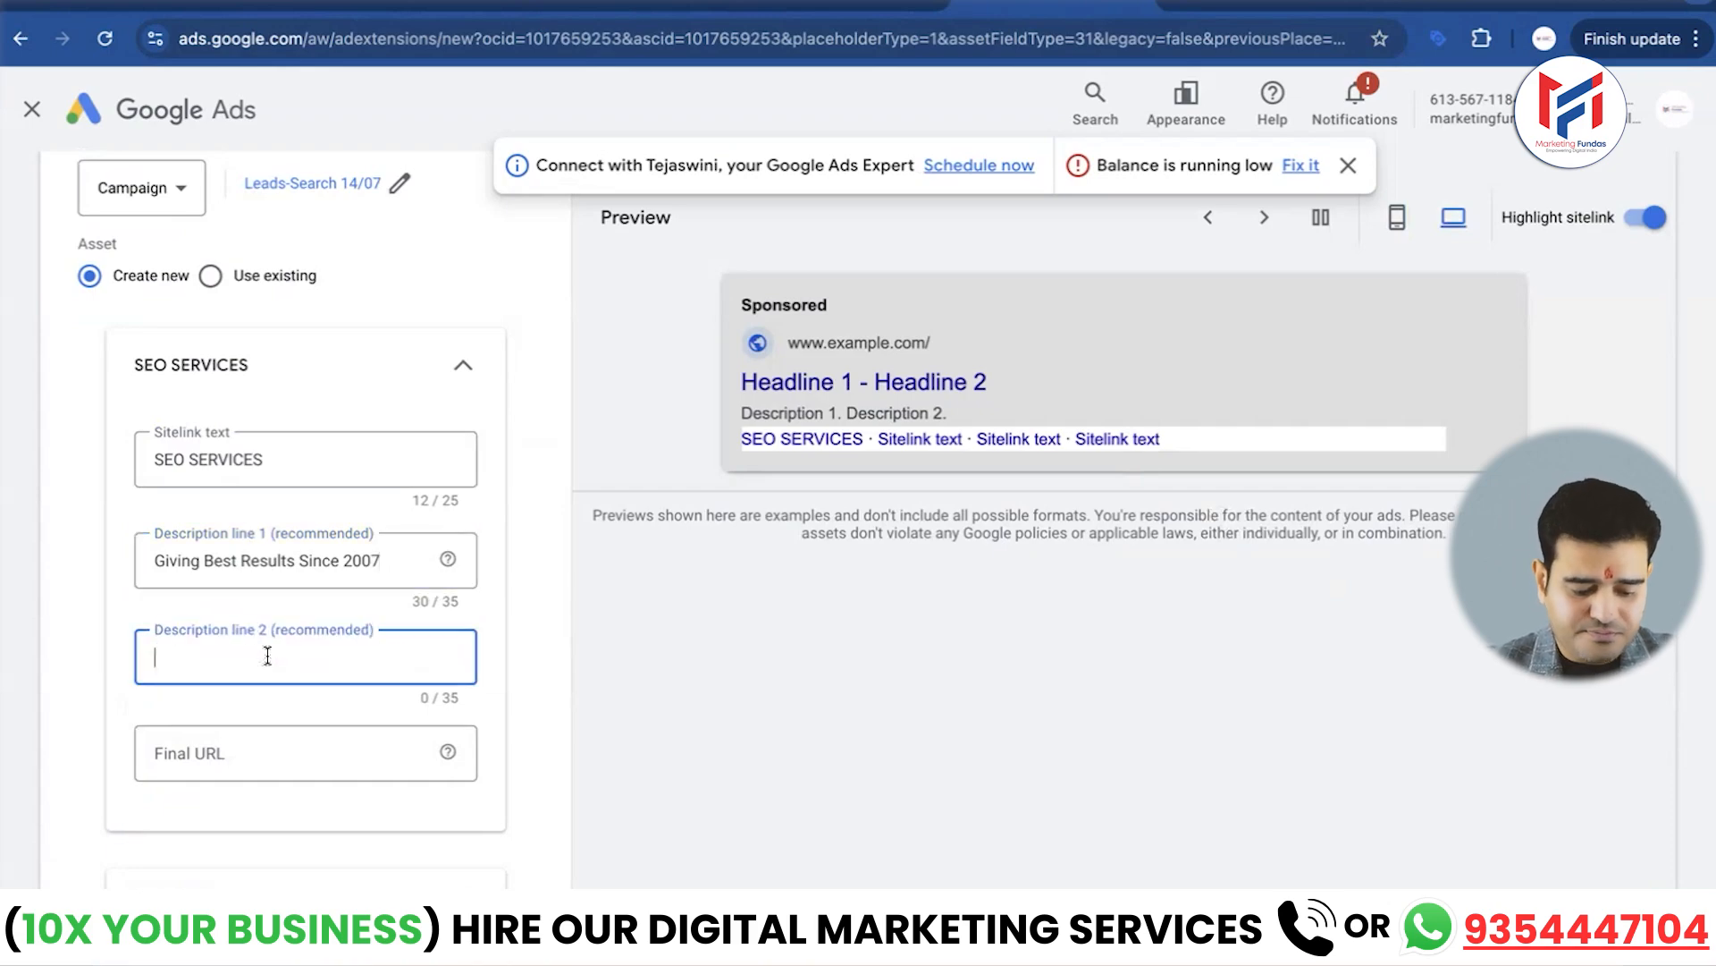
text(Af)
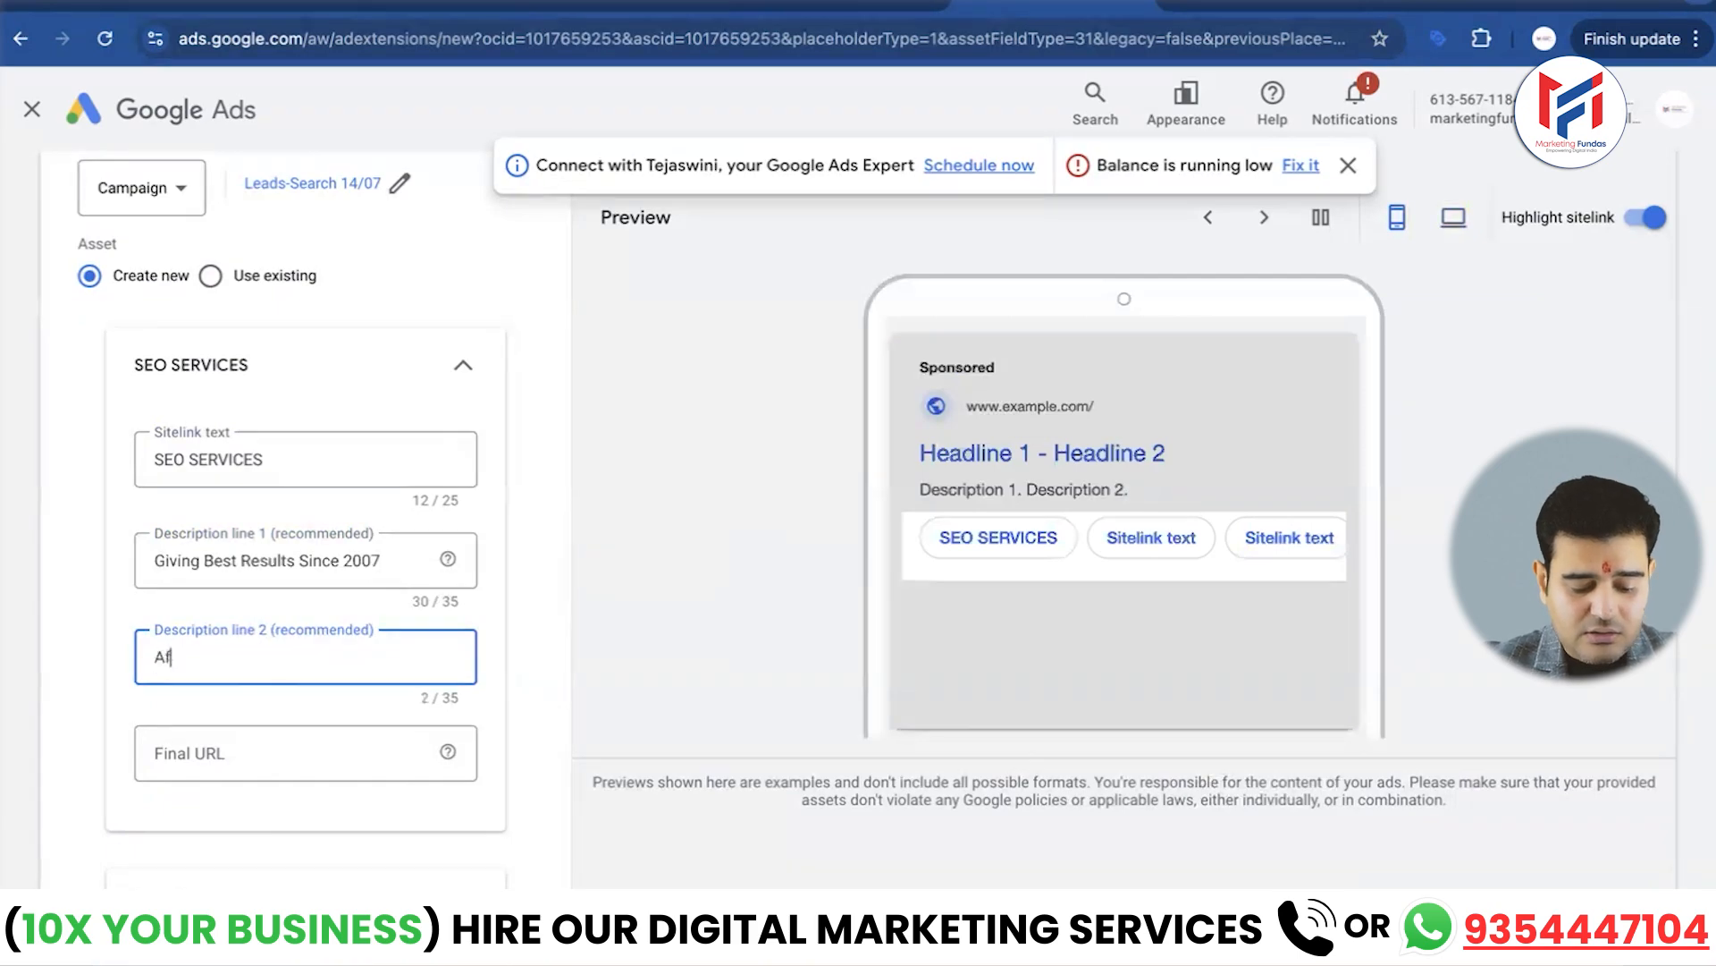
text(fordable )
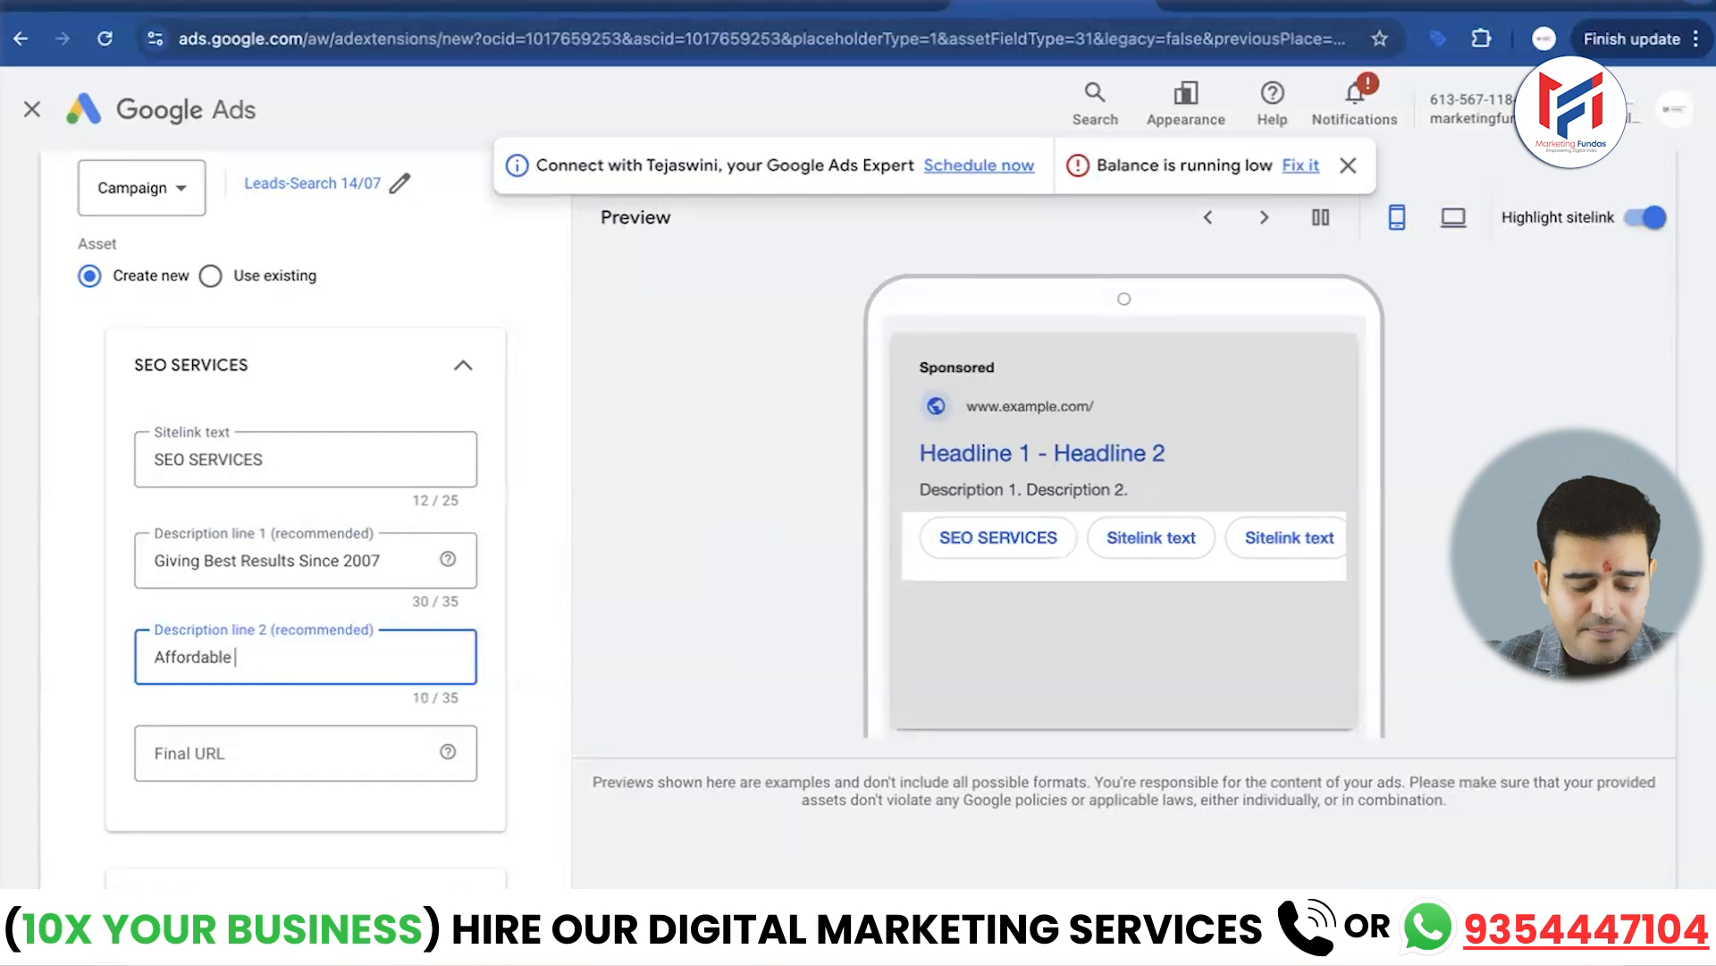
text(Rat)
key(BackSpace)
key(BackSpace)
key(BackSpace)
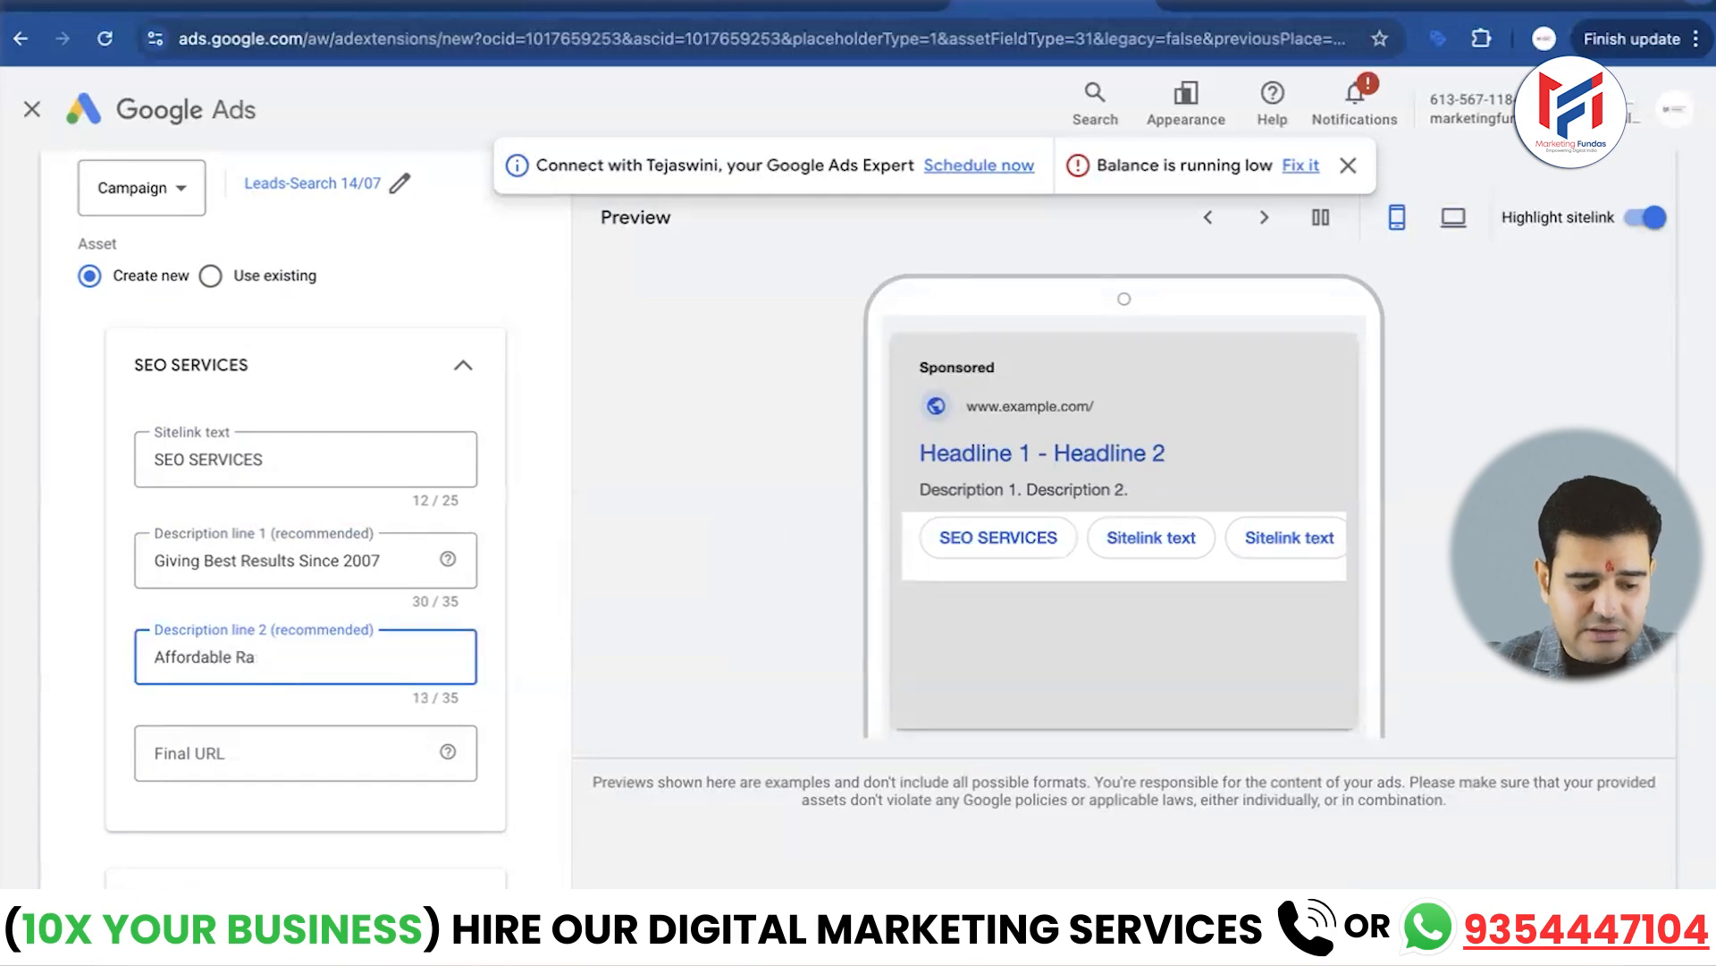
text(Packa)
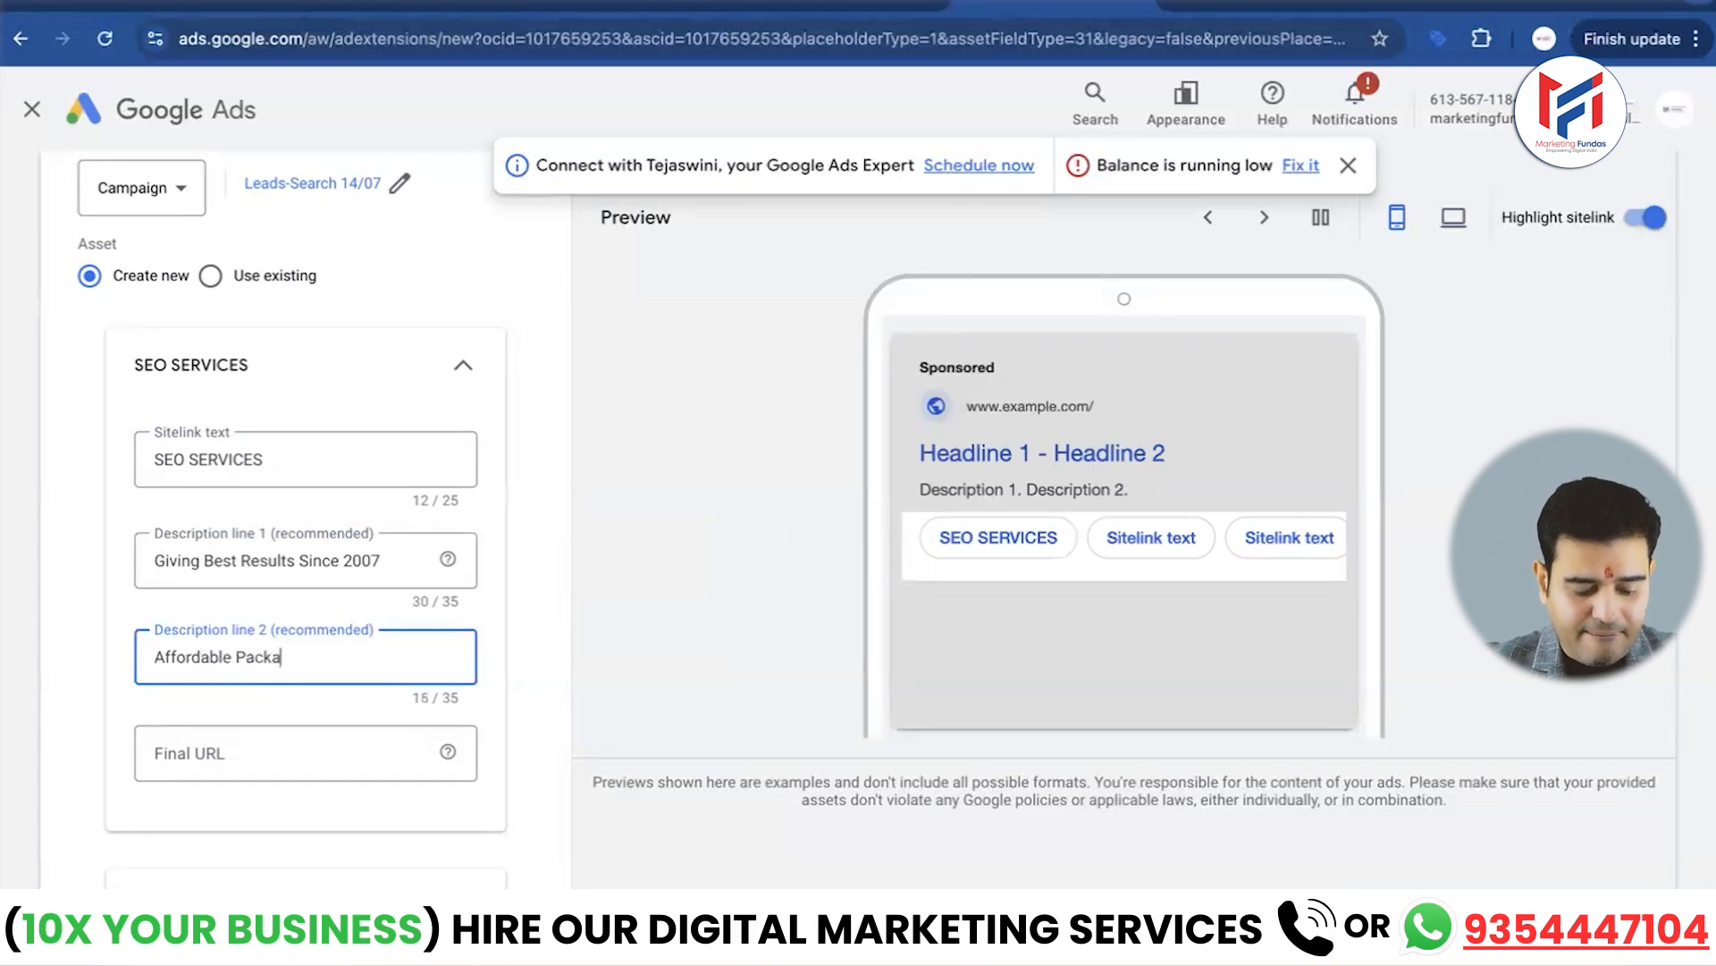
text(ges)
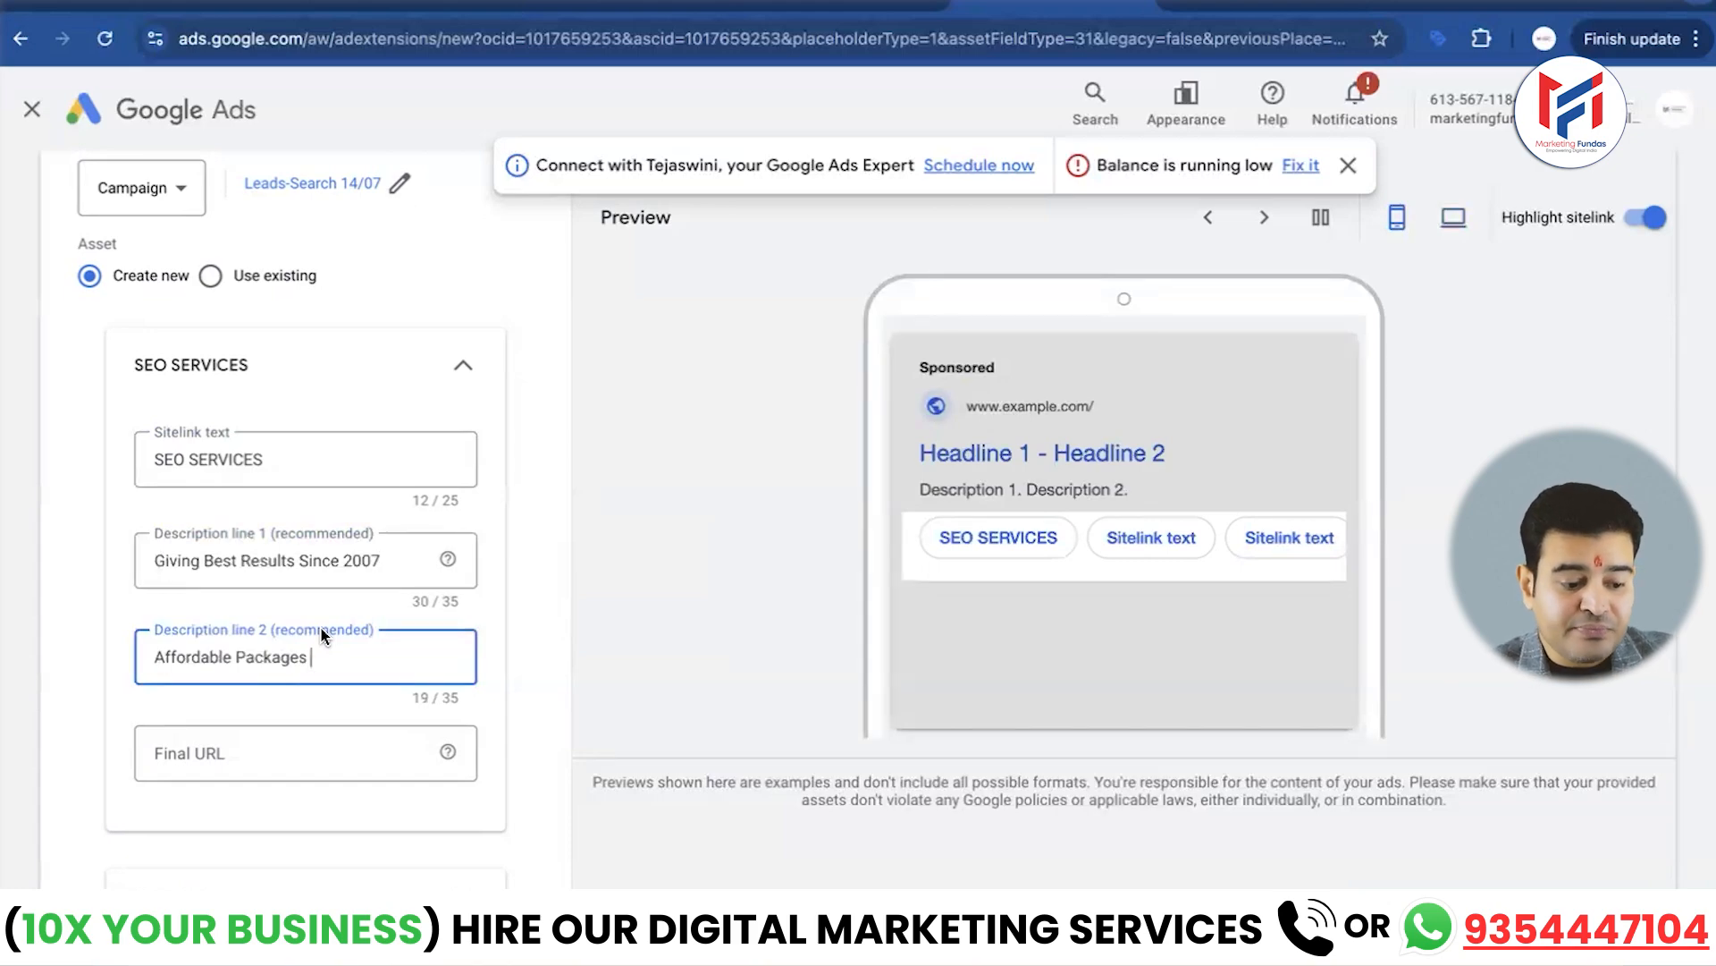
scroll(345, 546, down, 2)
click(281, 602)
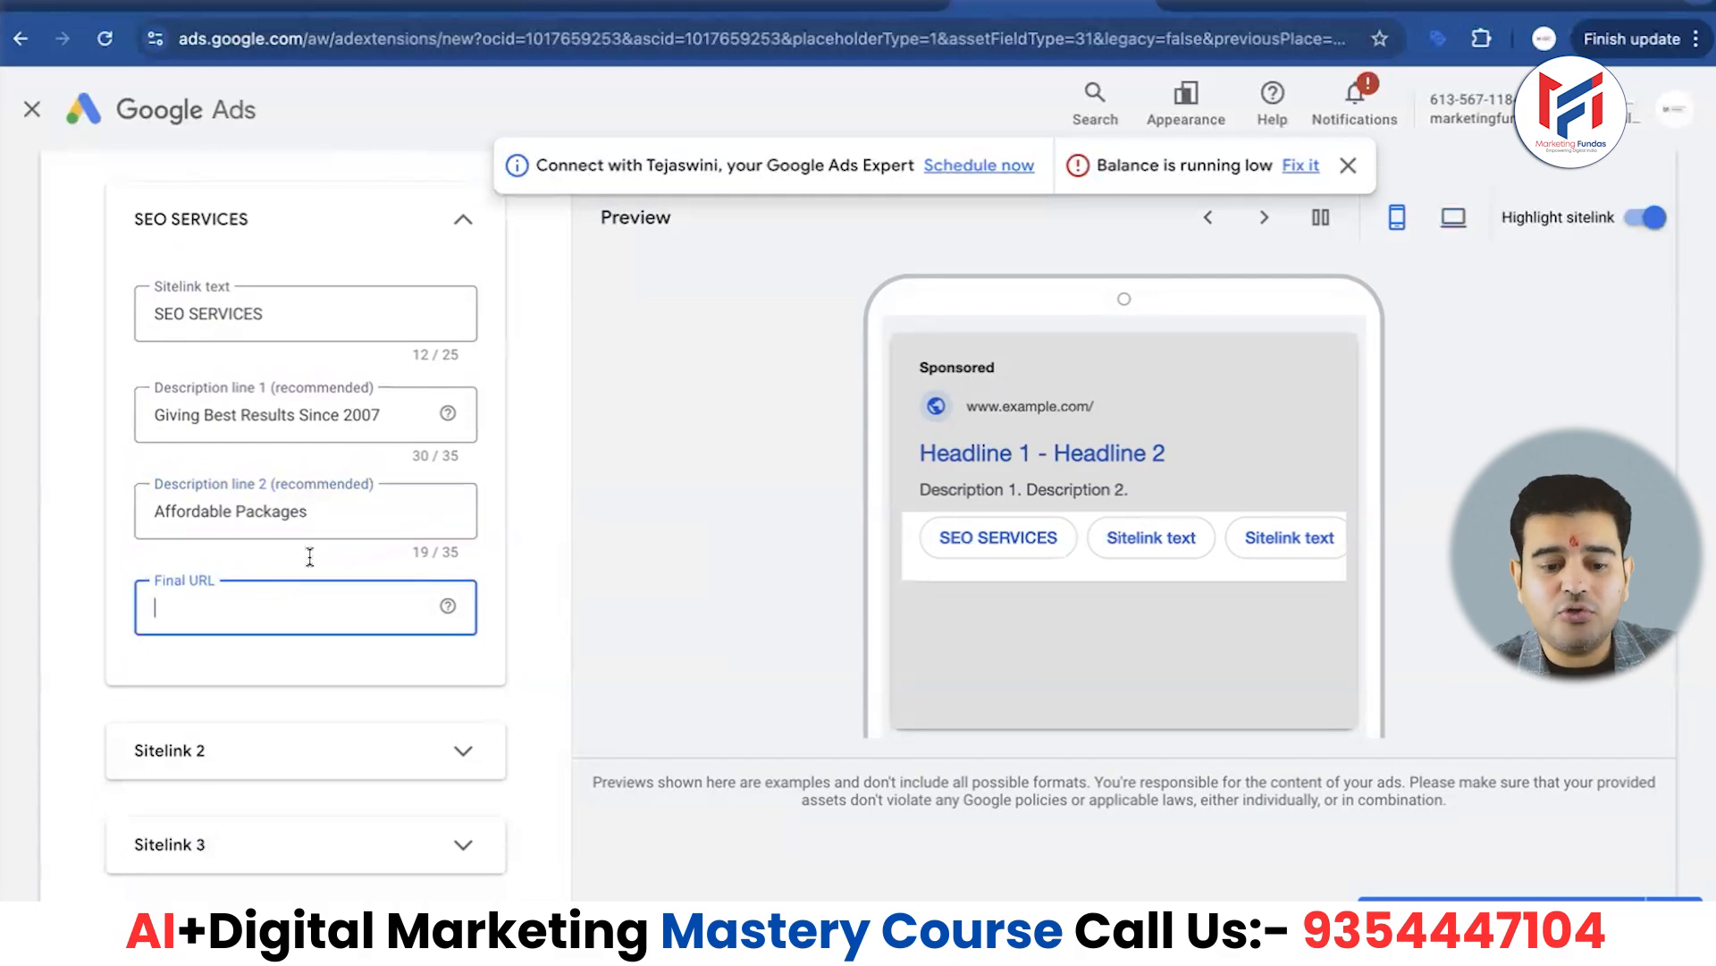
click(1062, 8)
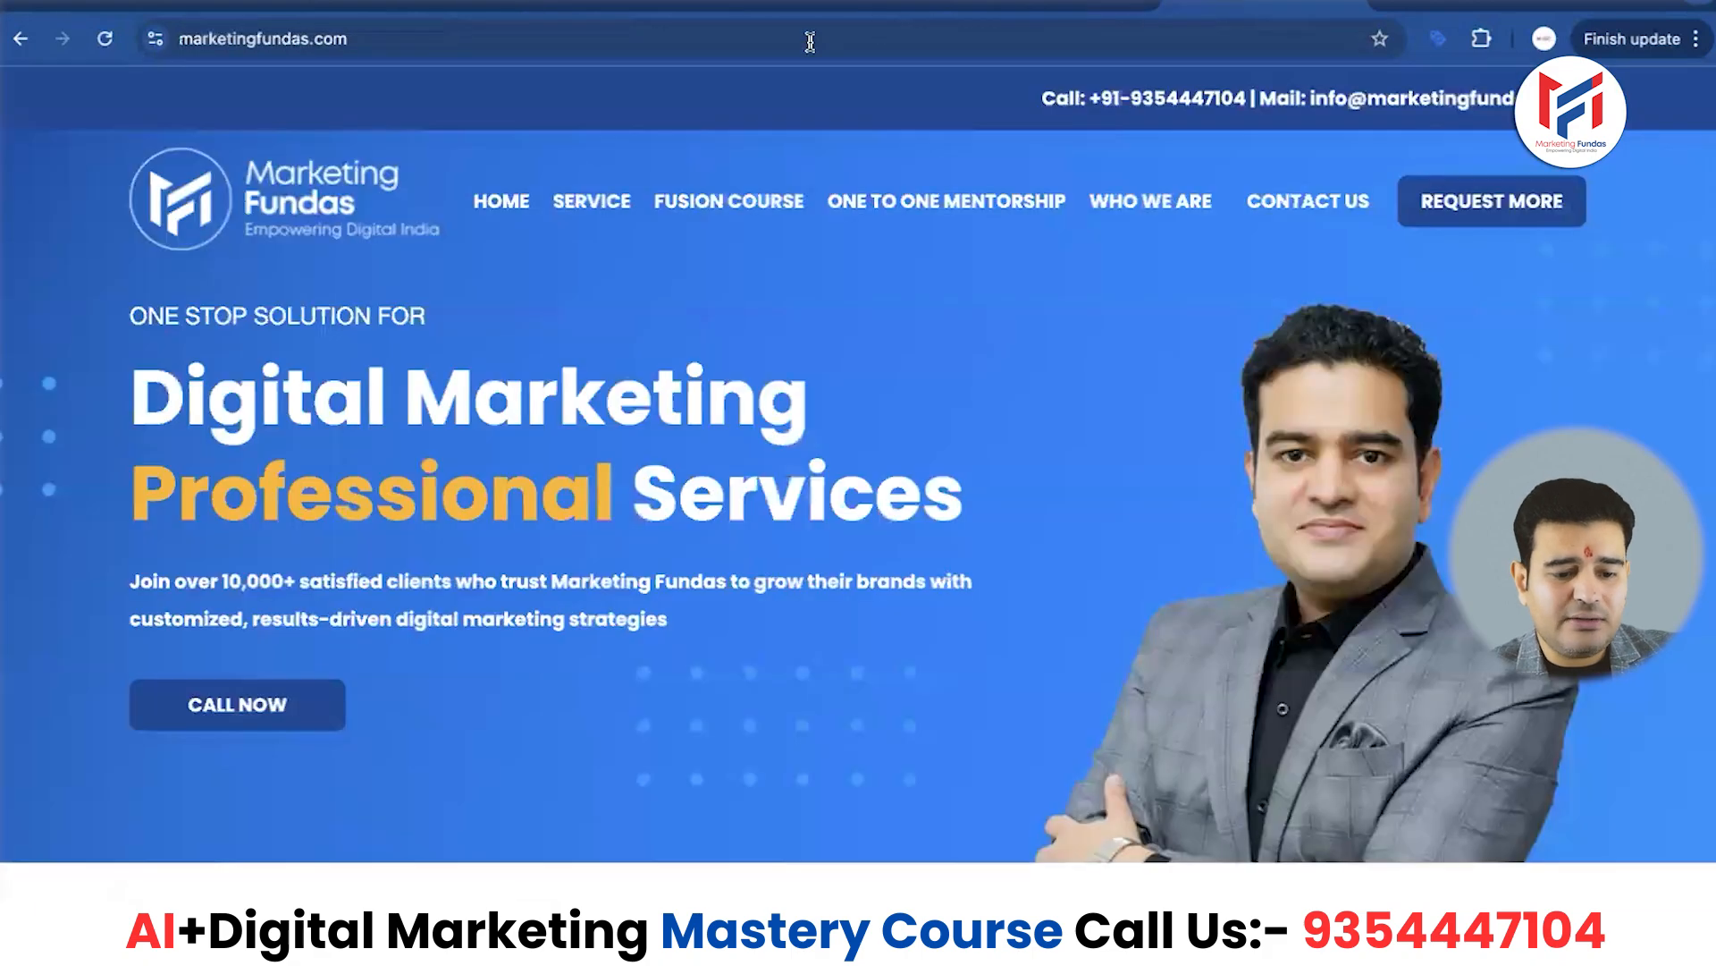
click(754, 40)
key(ctrl+c)
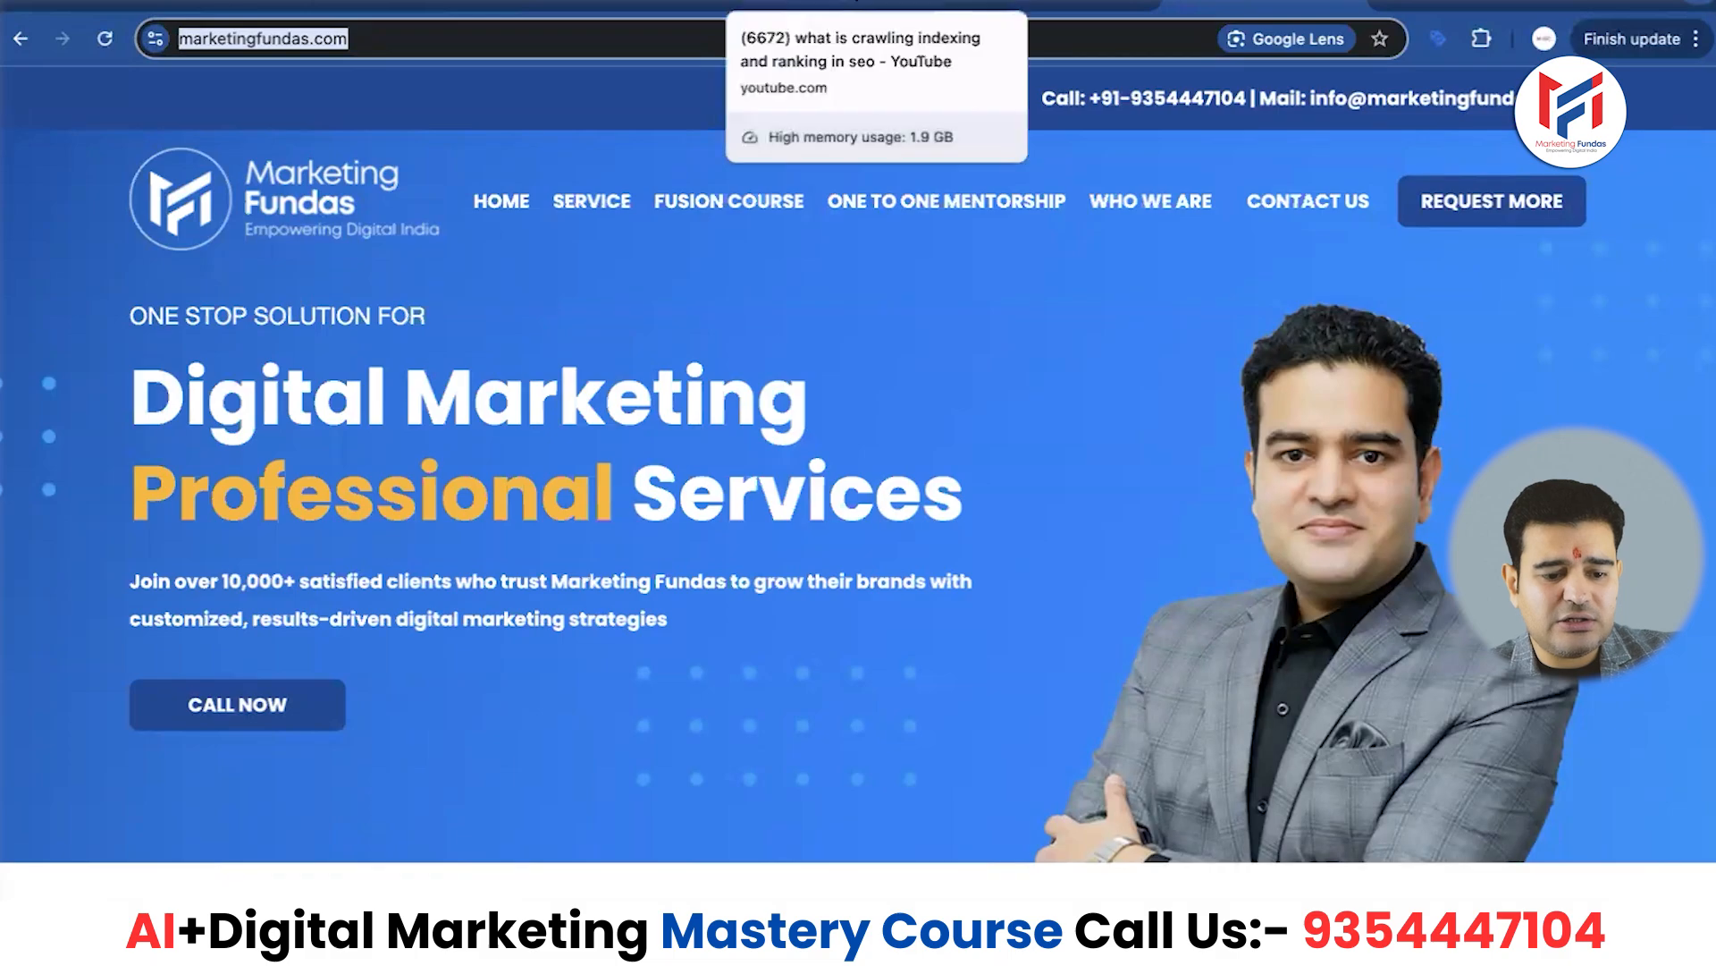
click(988, 4)
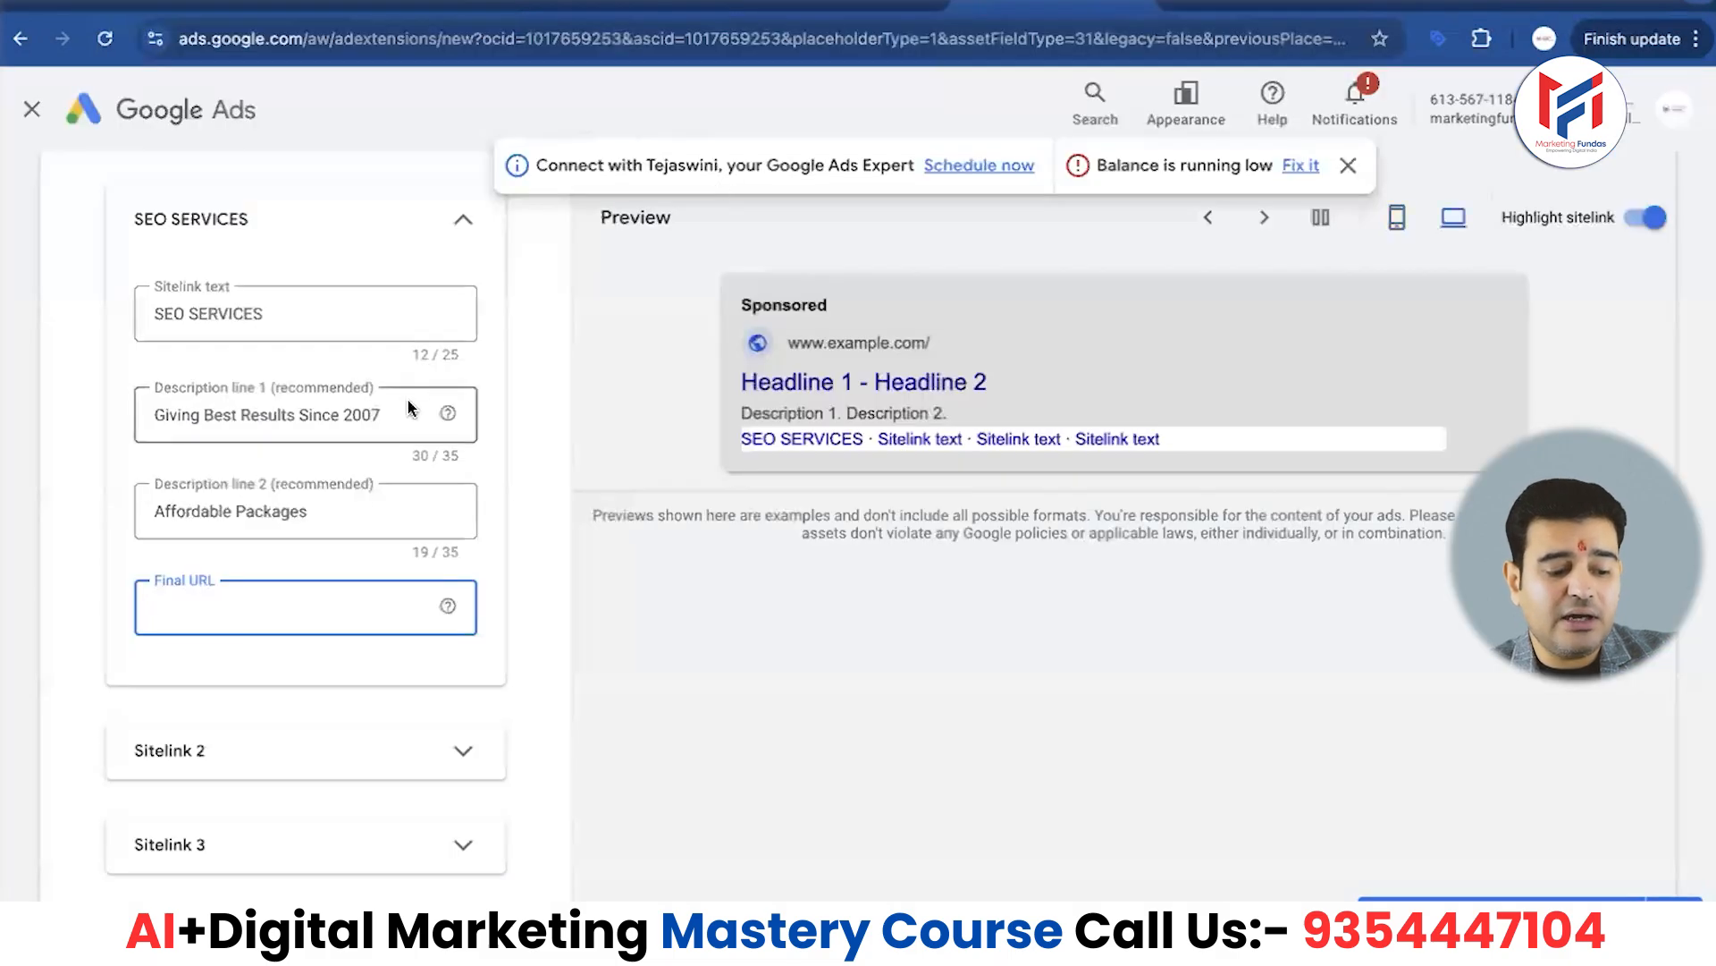
key(ctrl+v)
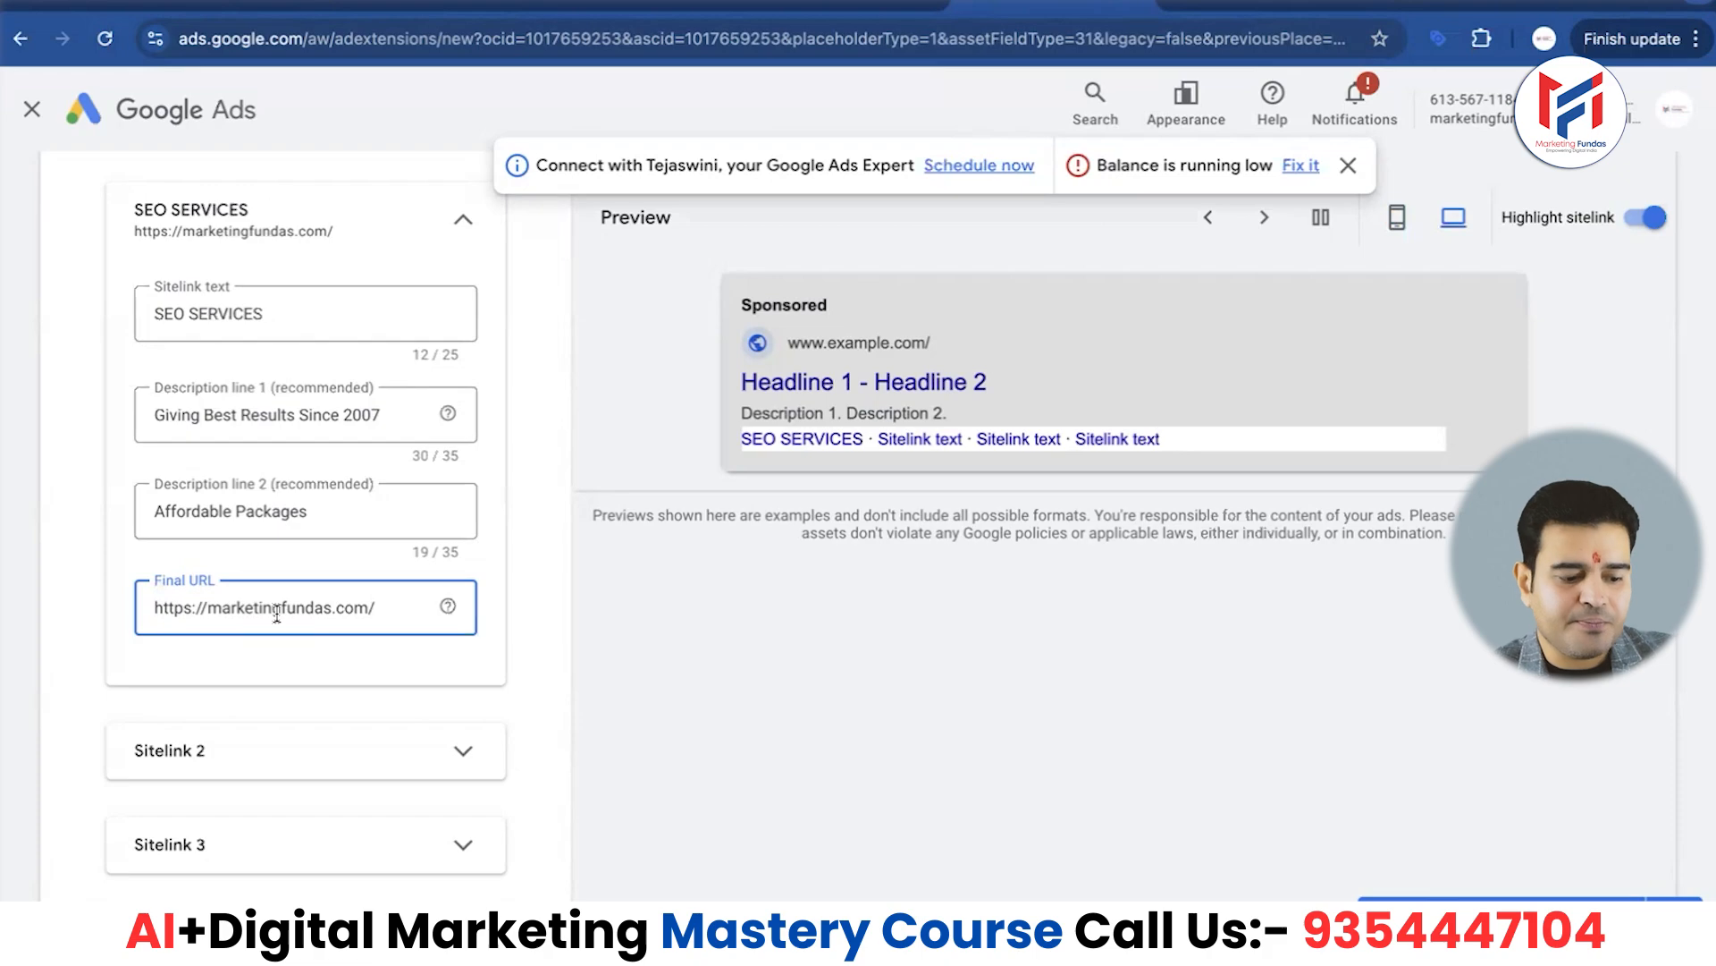
Expand the second sitelink and enter "Social Media Service" as its sitelink text
scroll(277, 615, down, 3)
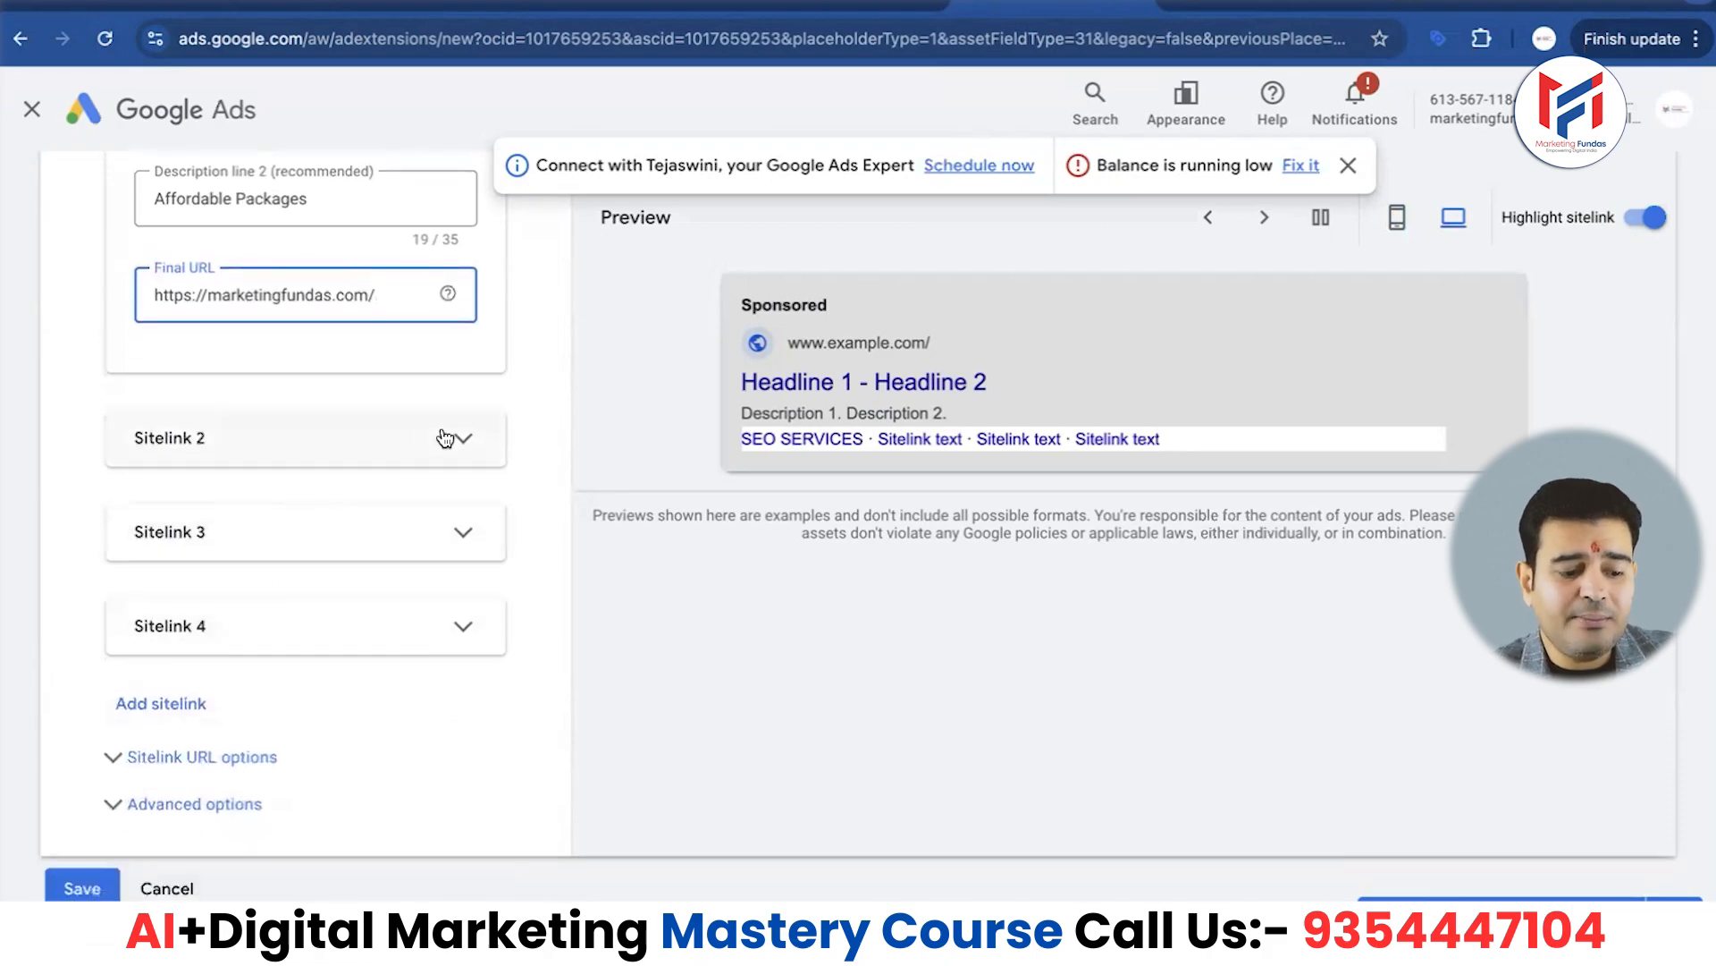
click(447, 437)
click(297, 531)
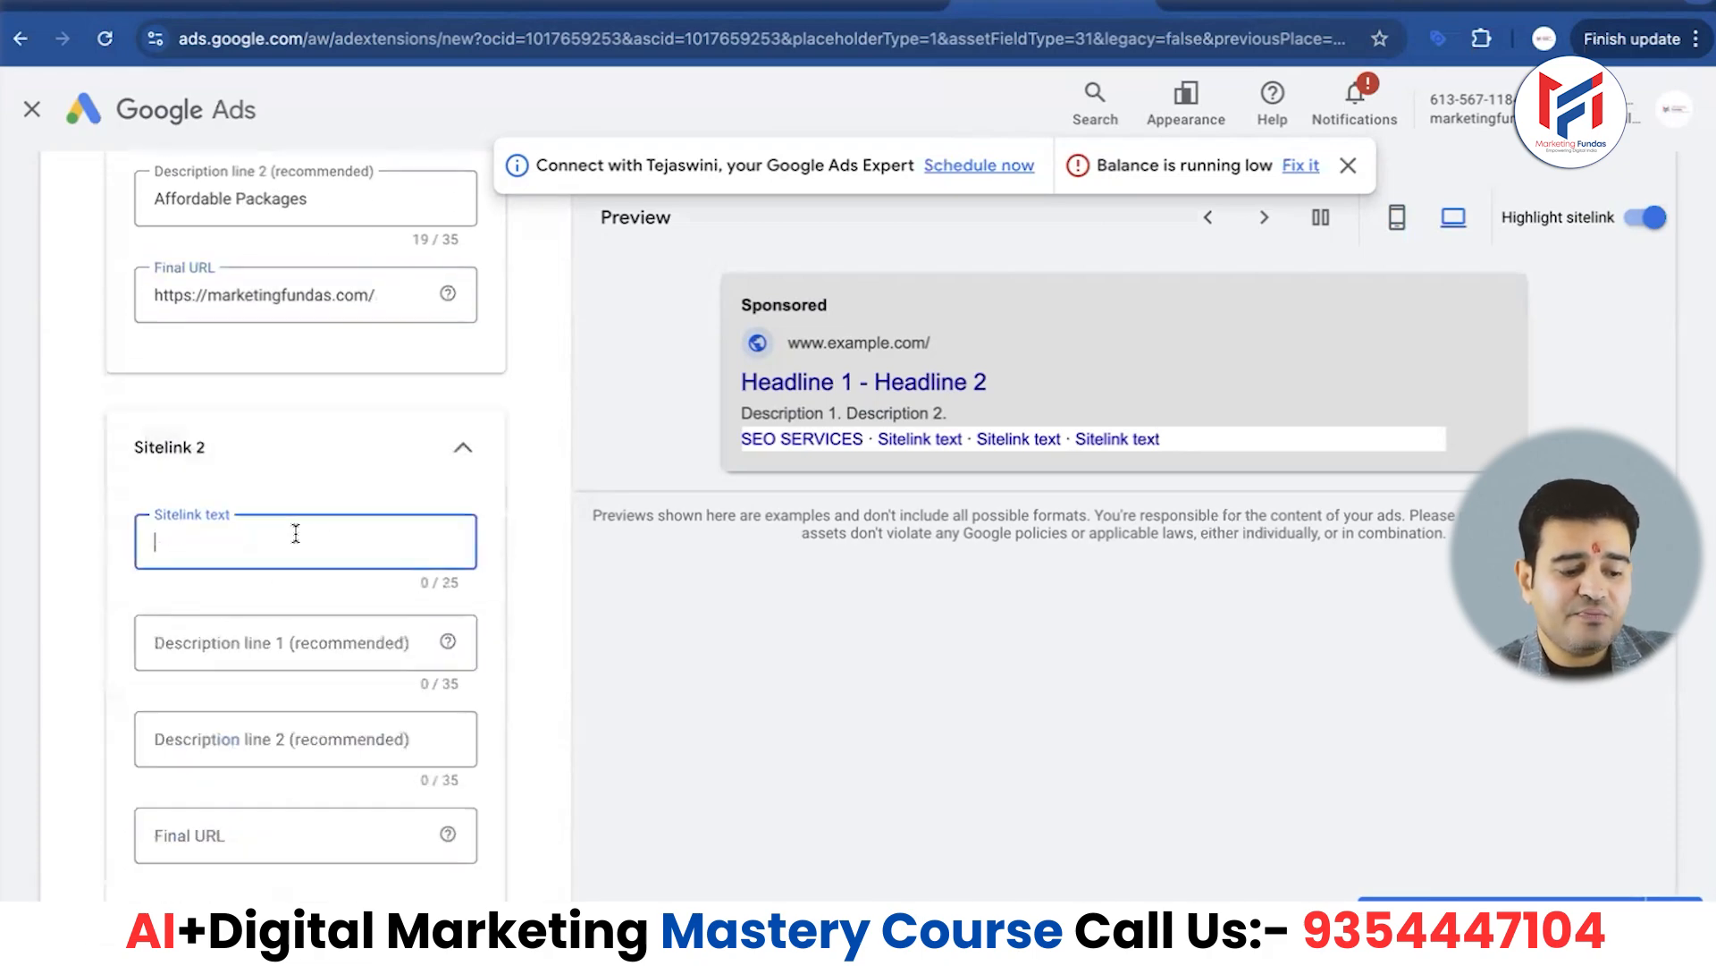
text(S)
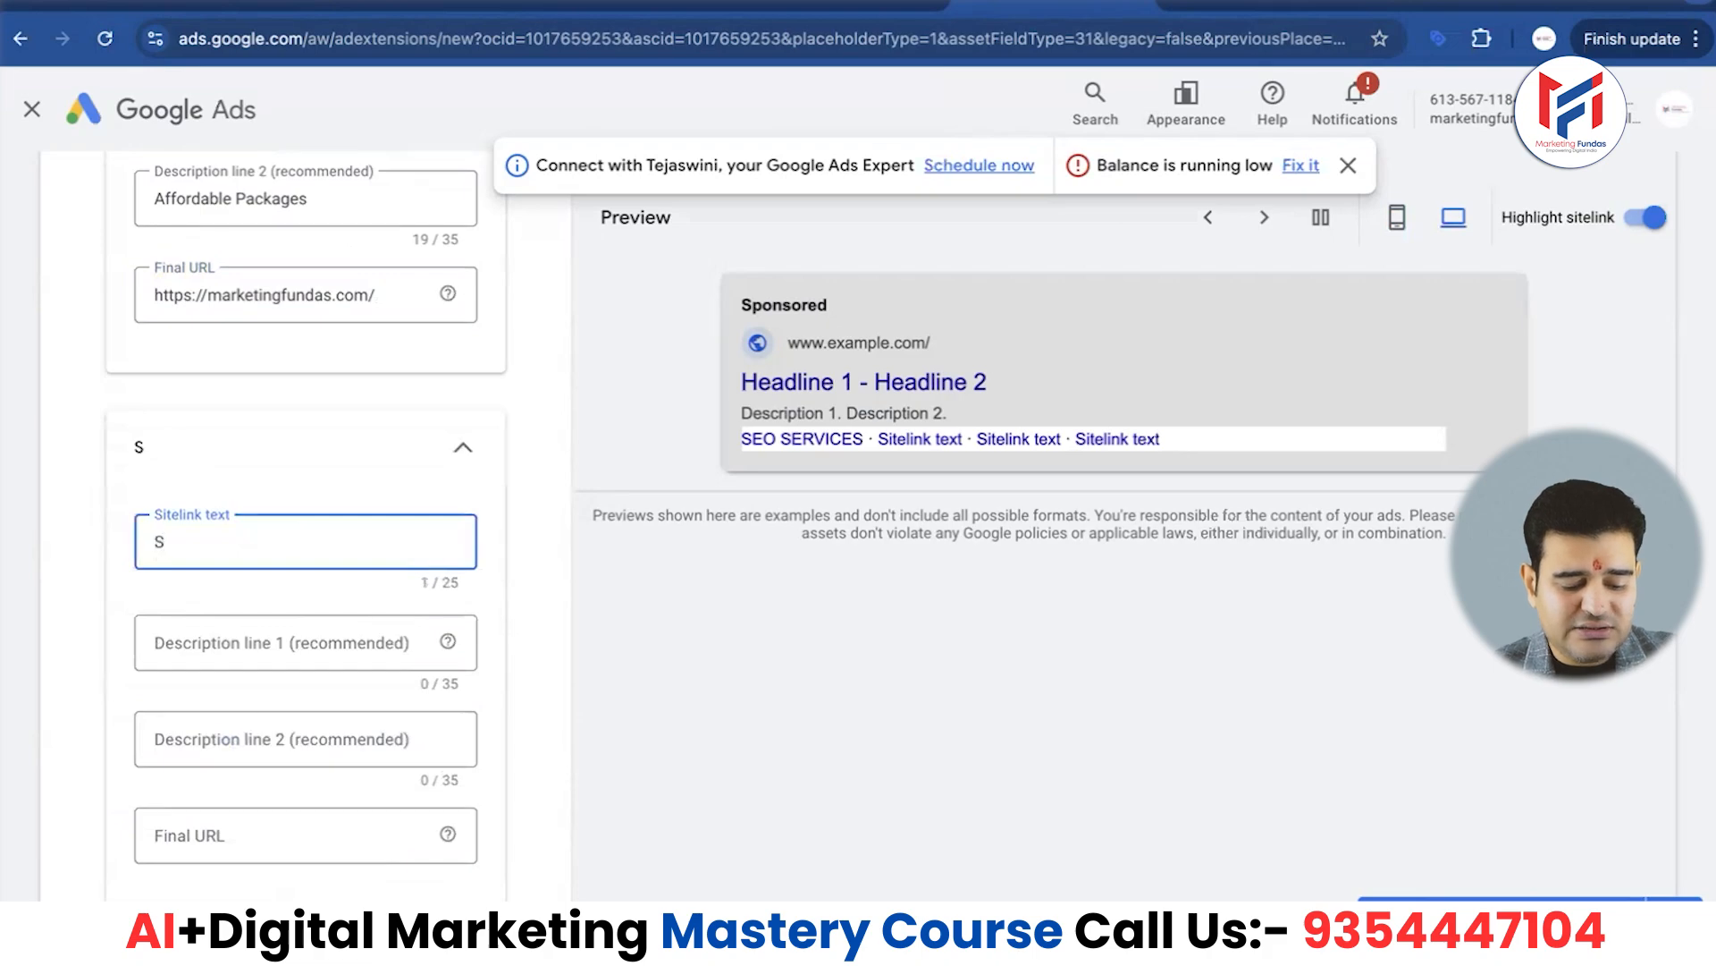
text(ocial)
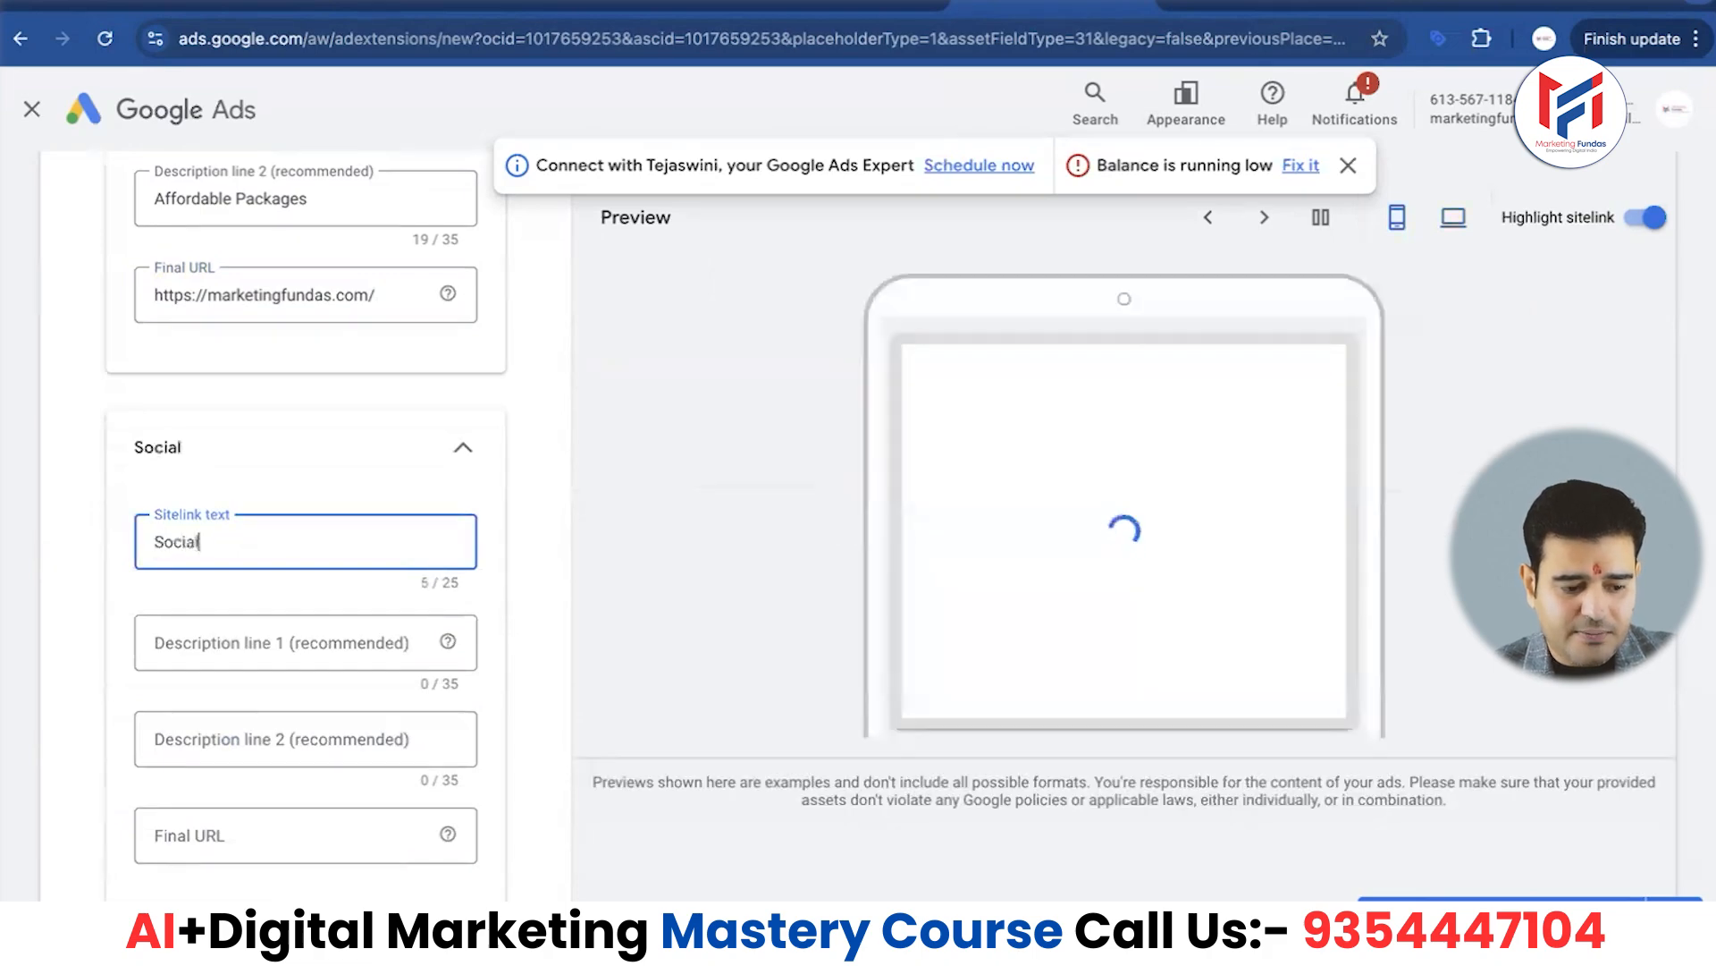
text( Med)
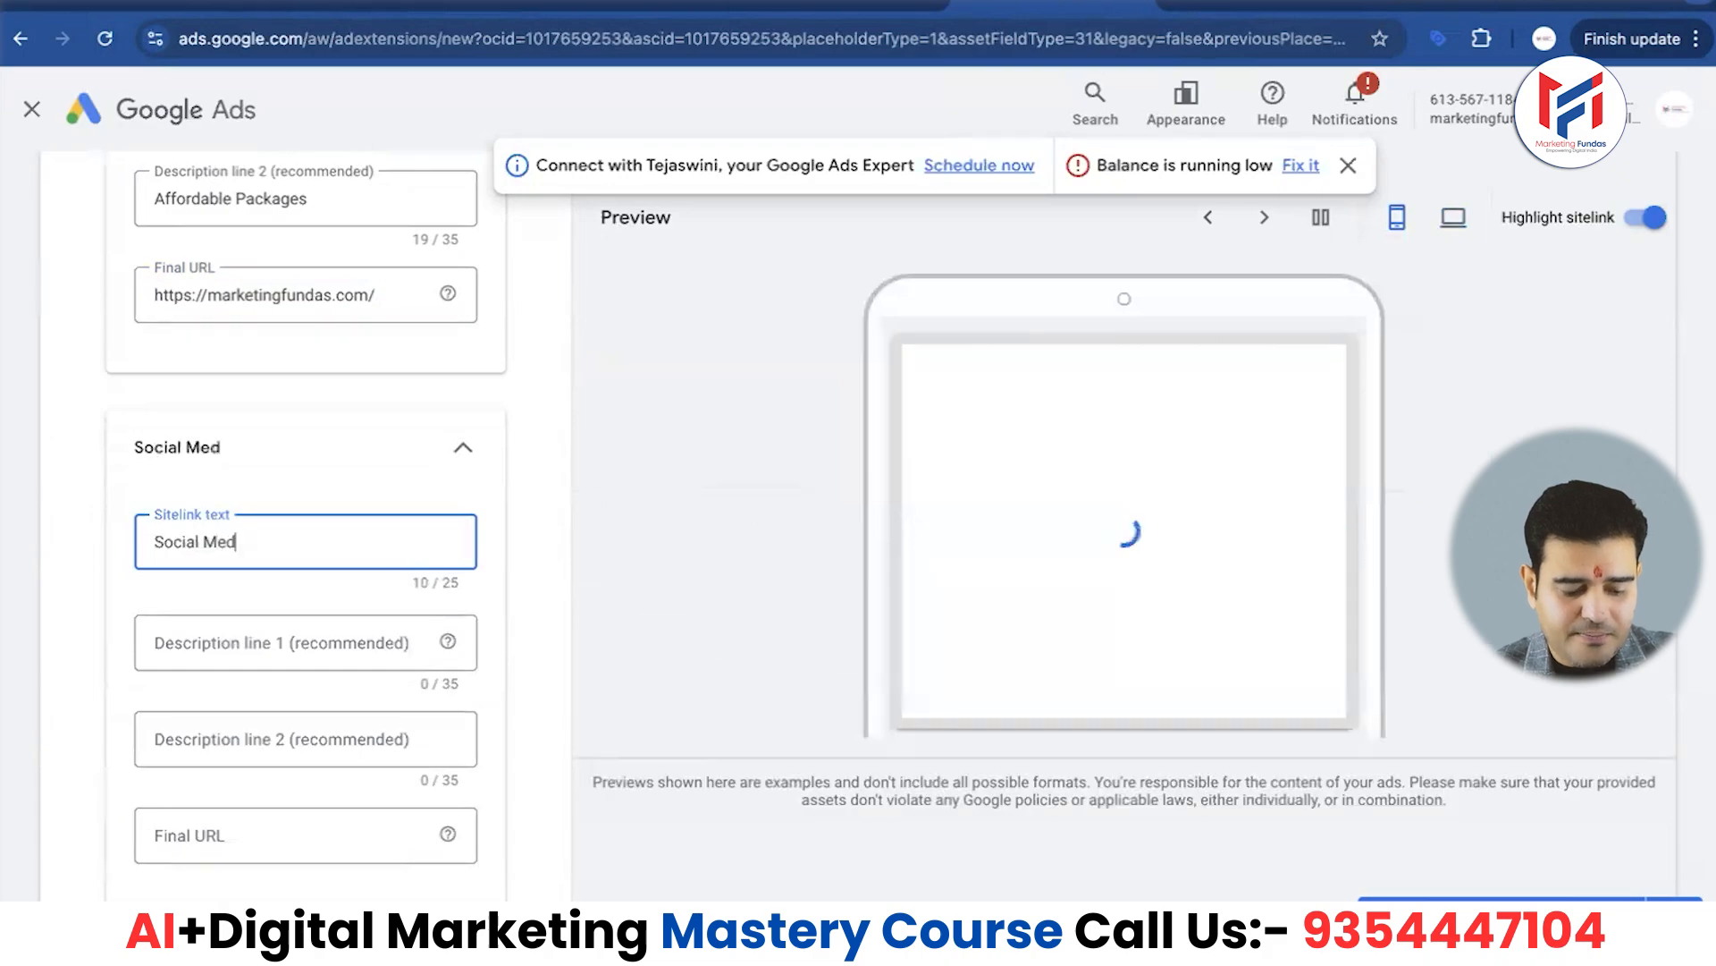
text(ia Service)
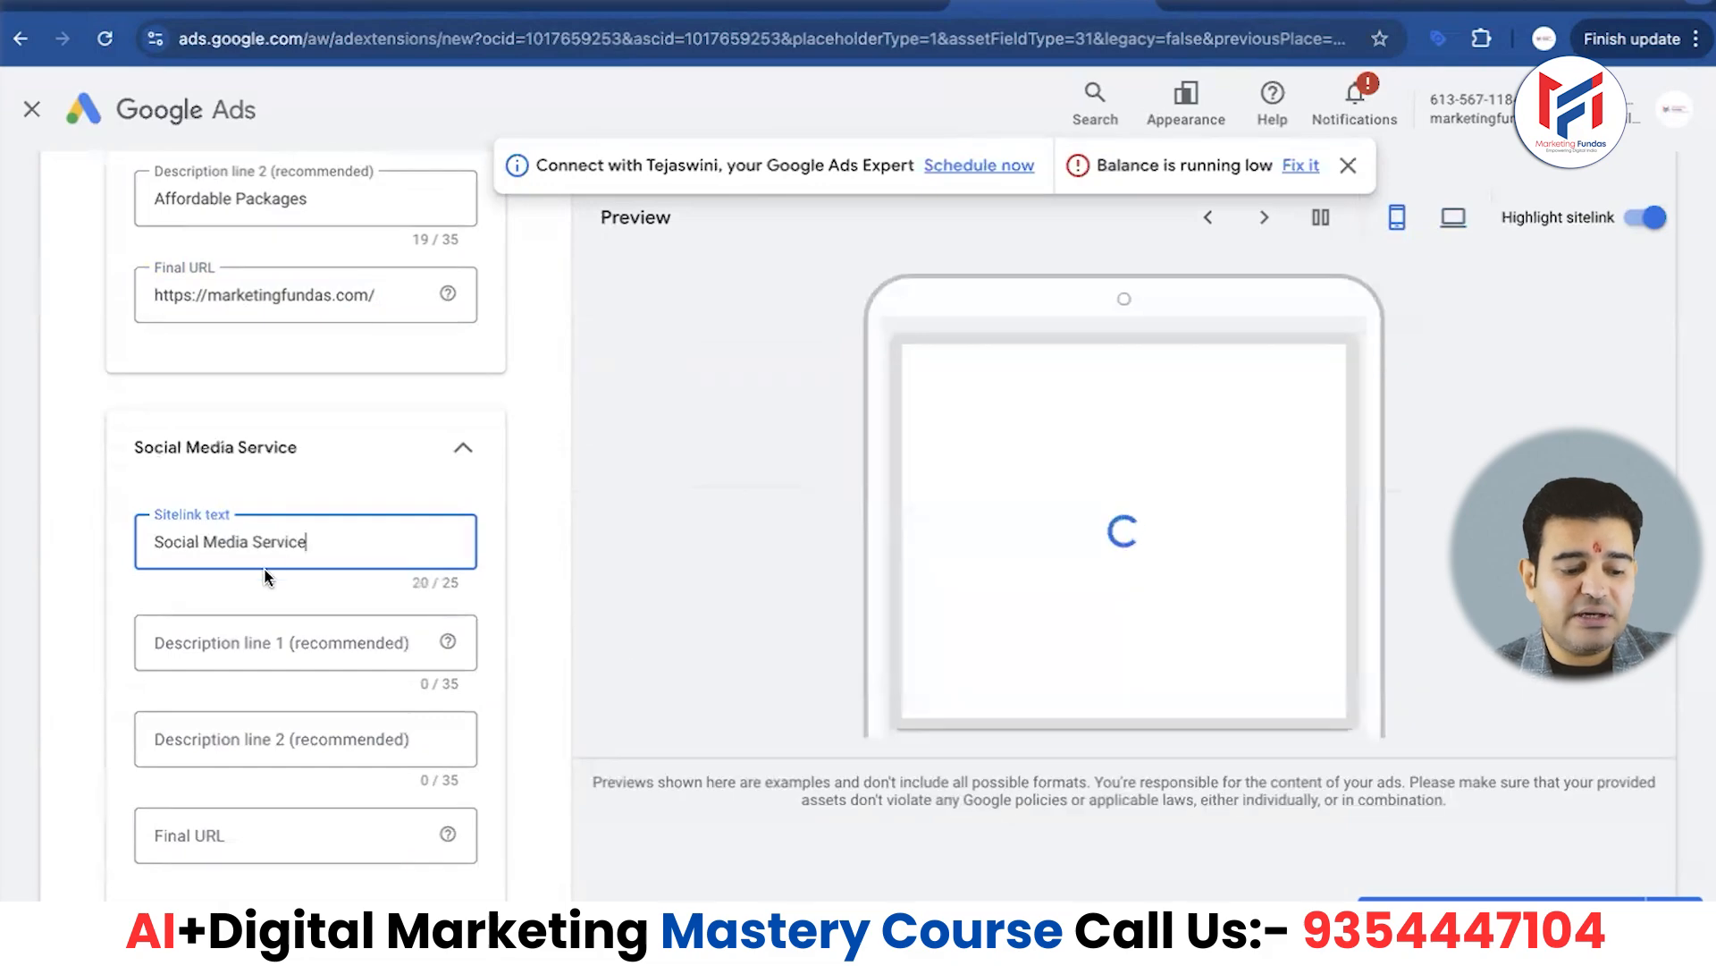
Fill in description line 1 of the Social Media Service sitelink with "Grow your social media"
scroll(265, 567, down, 1)
click(283, 540)
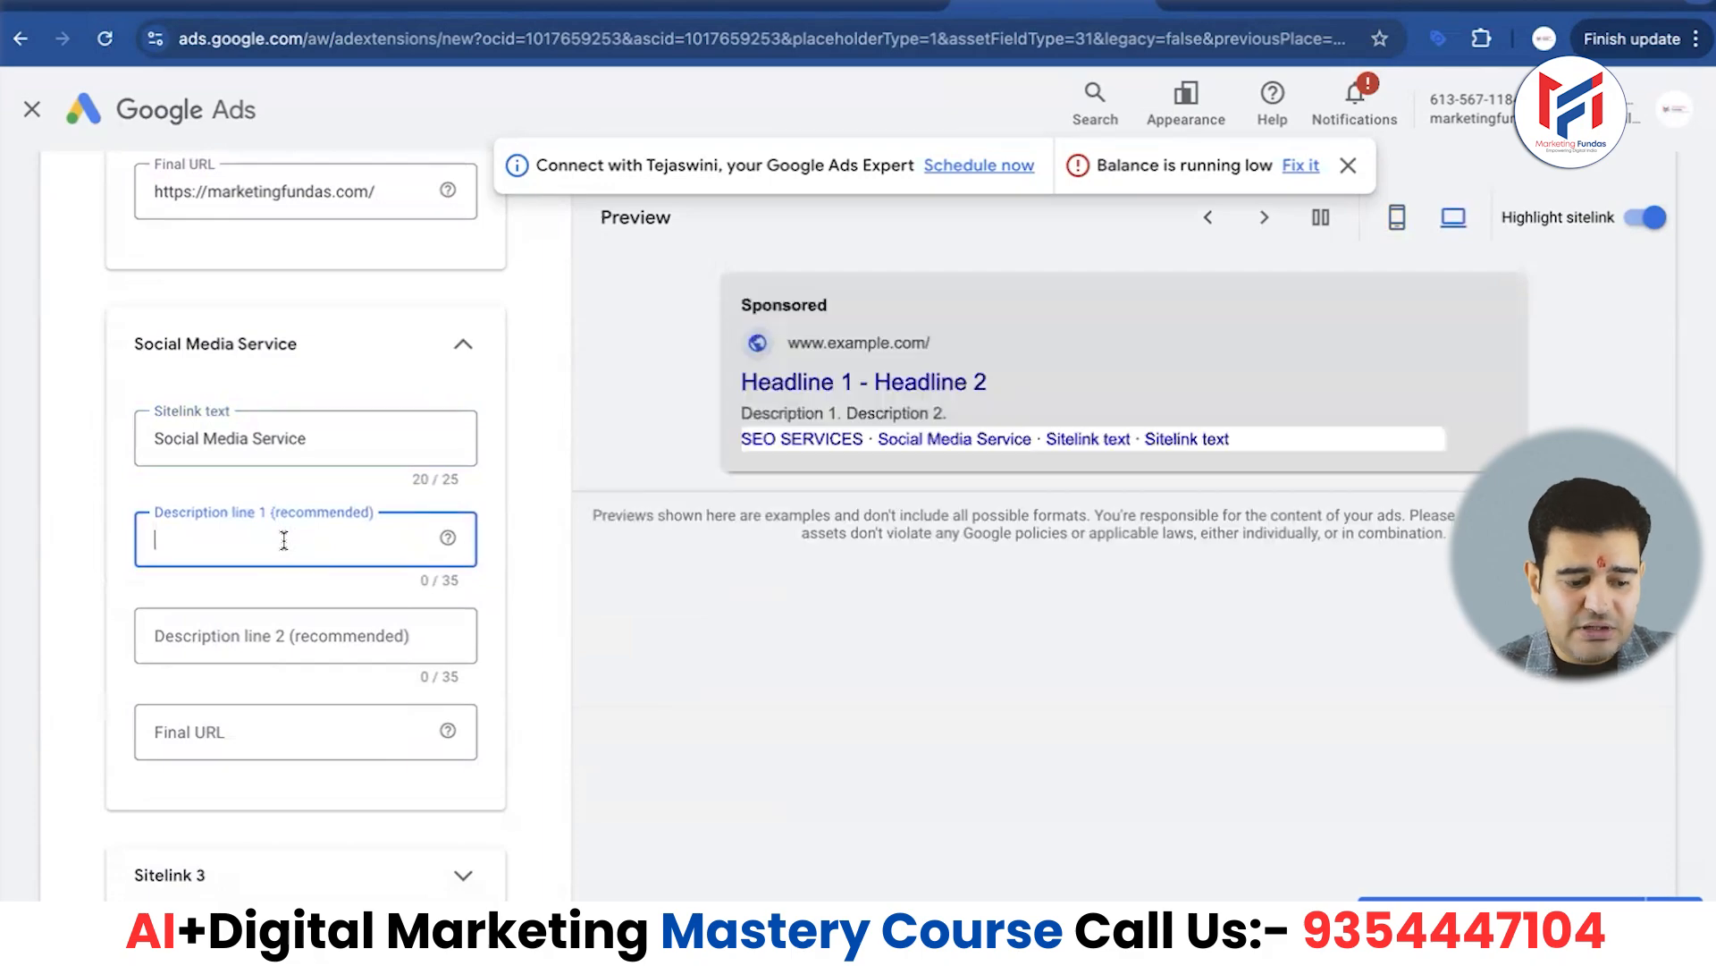
text(Get)
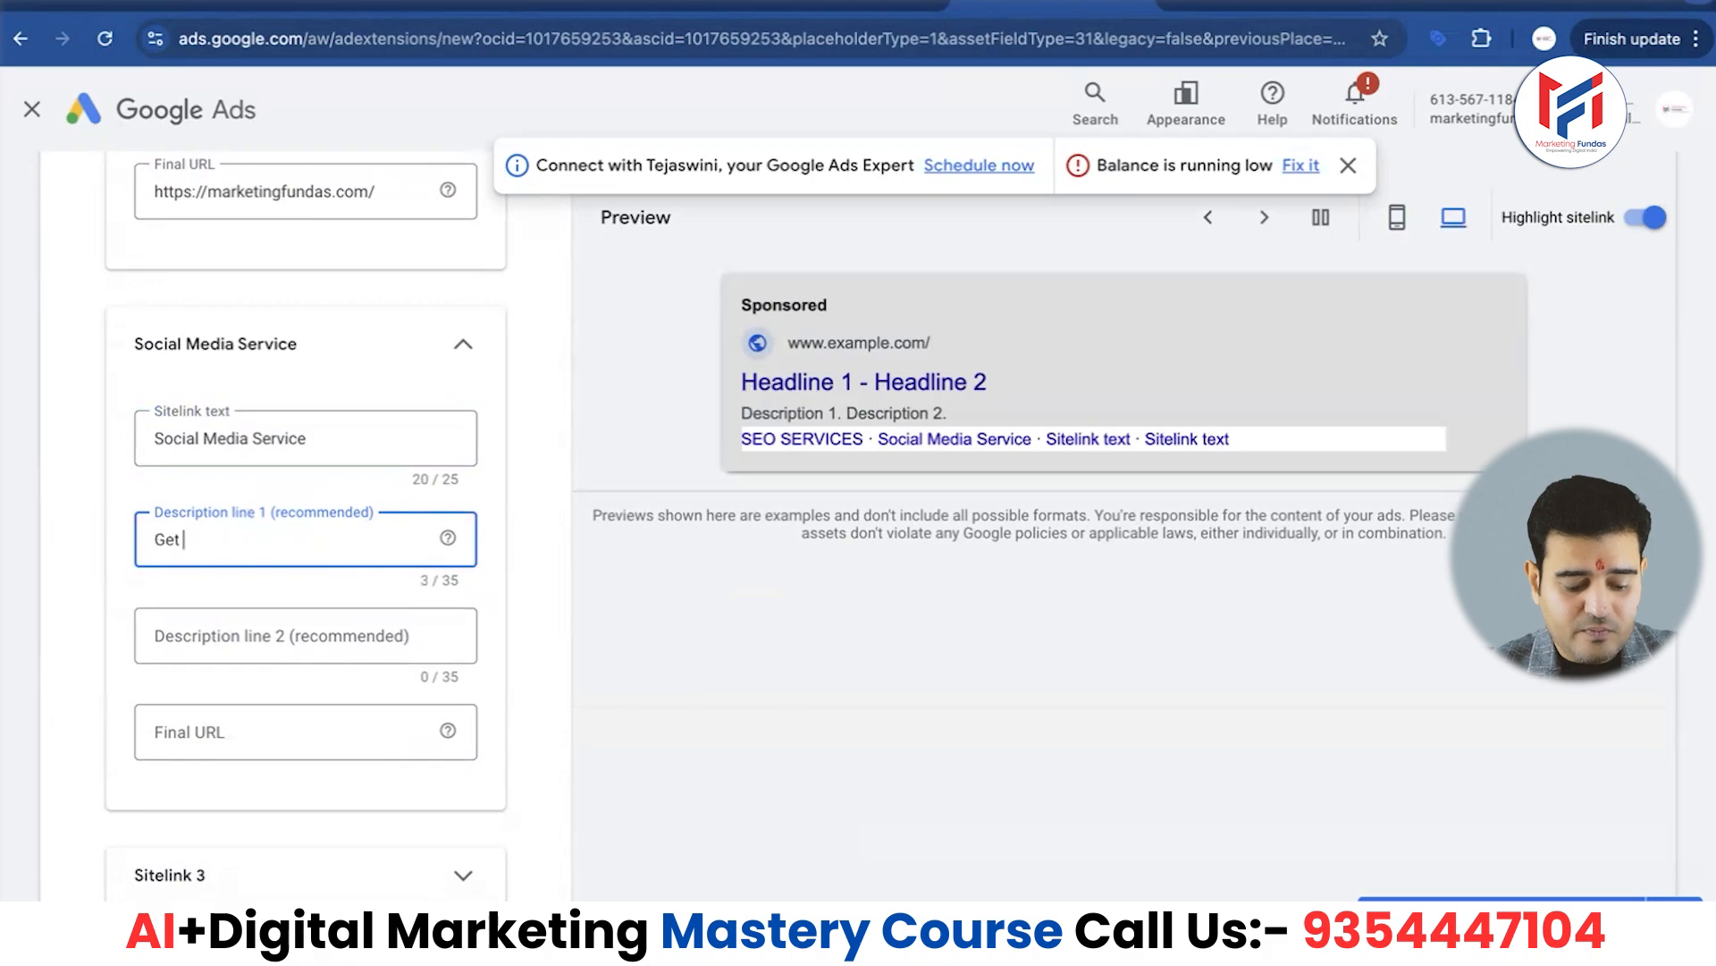
key(BackSpace)
key(BackSpace)
text(r)
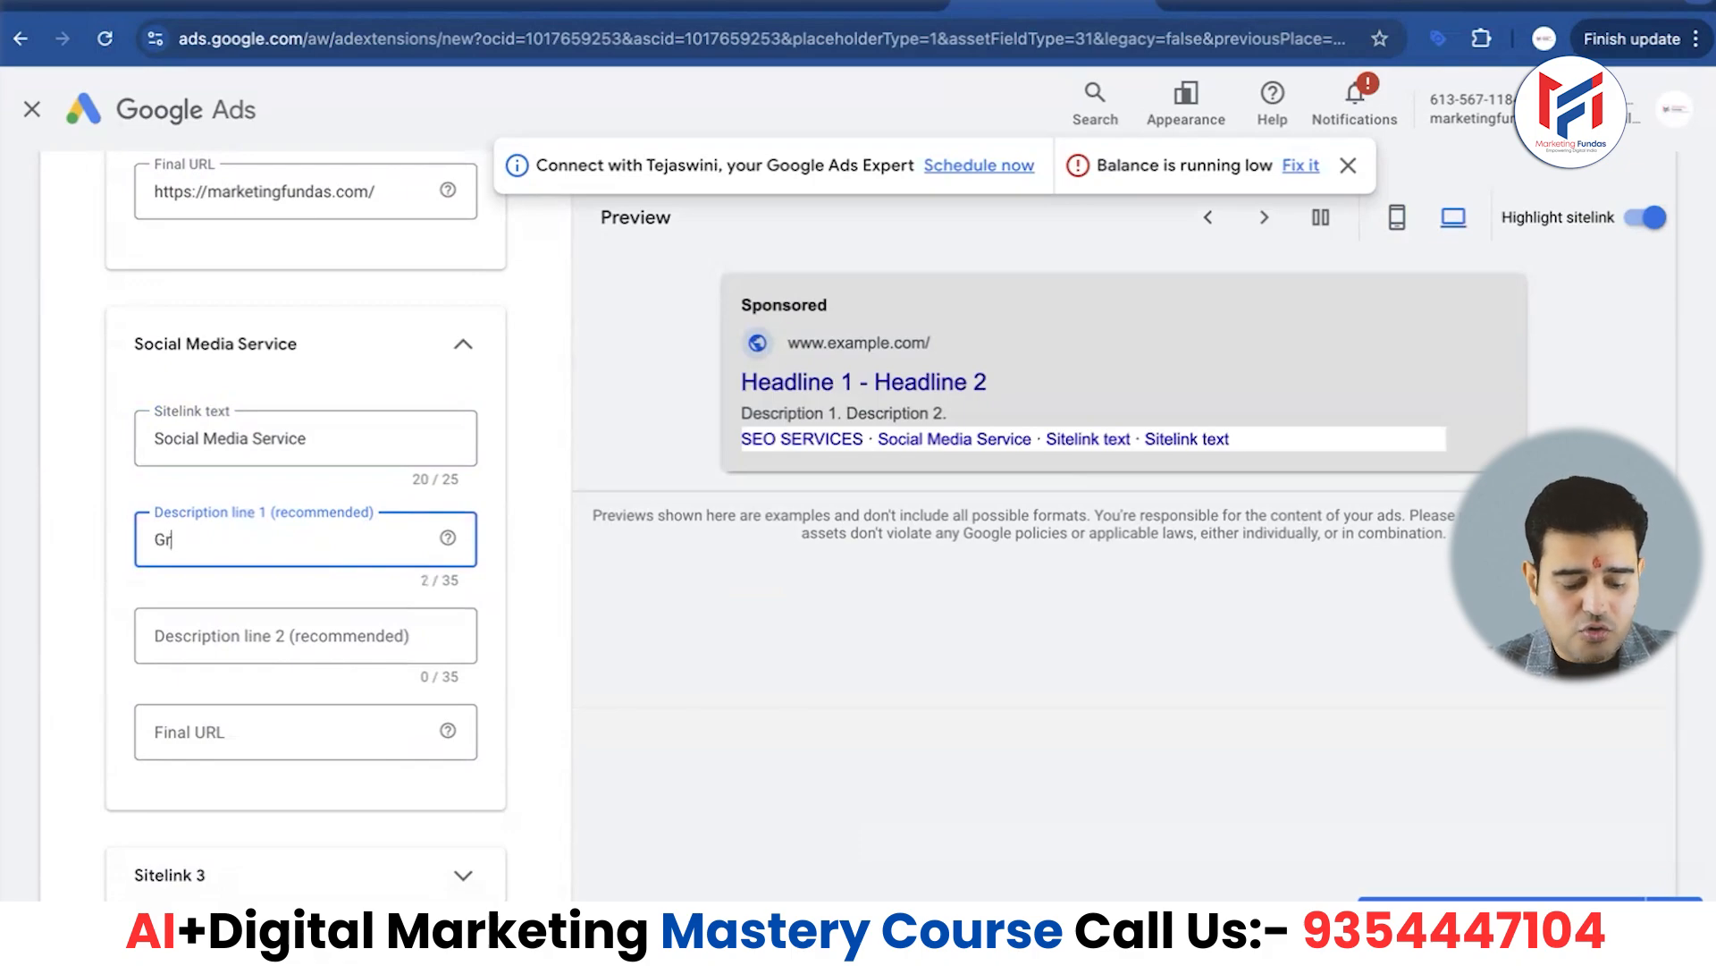
text(ow your)
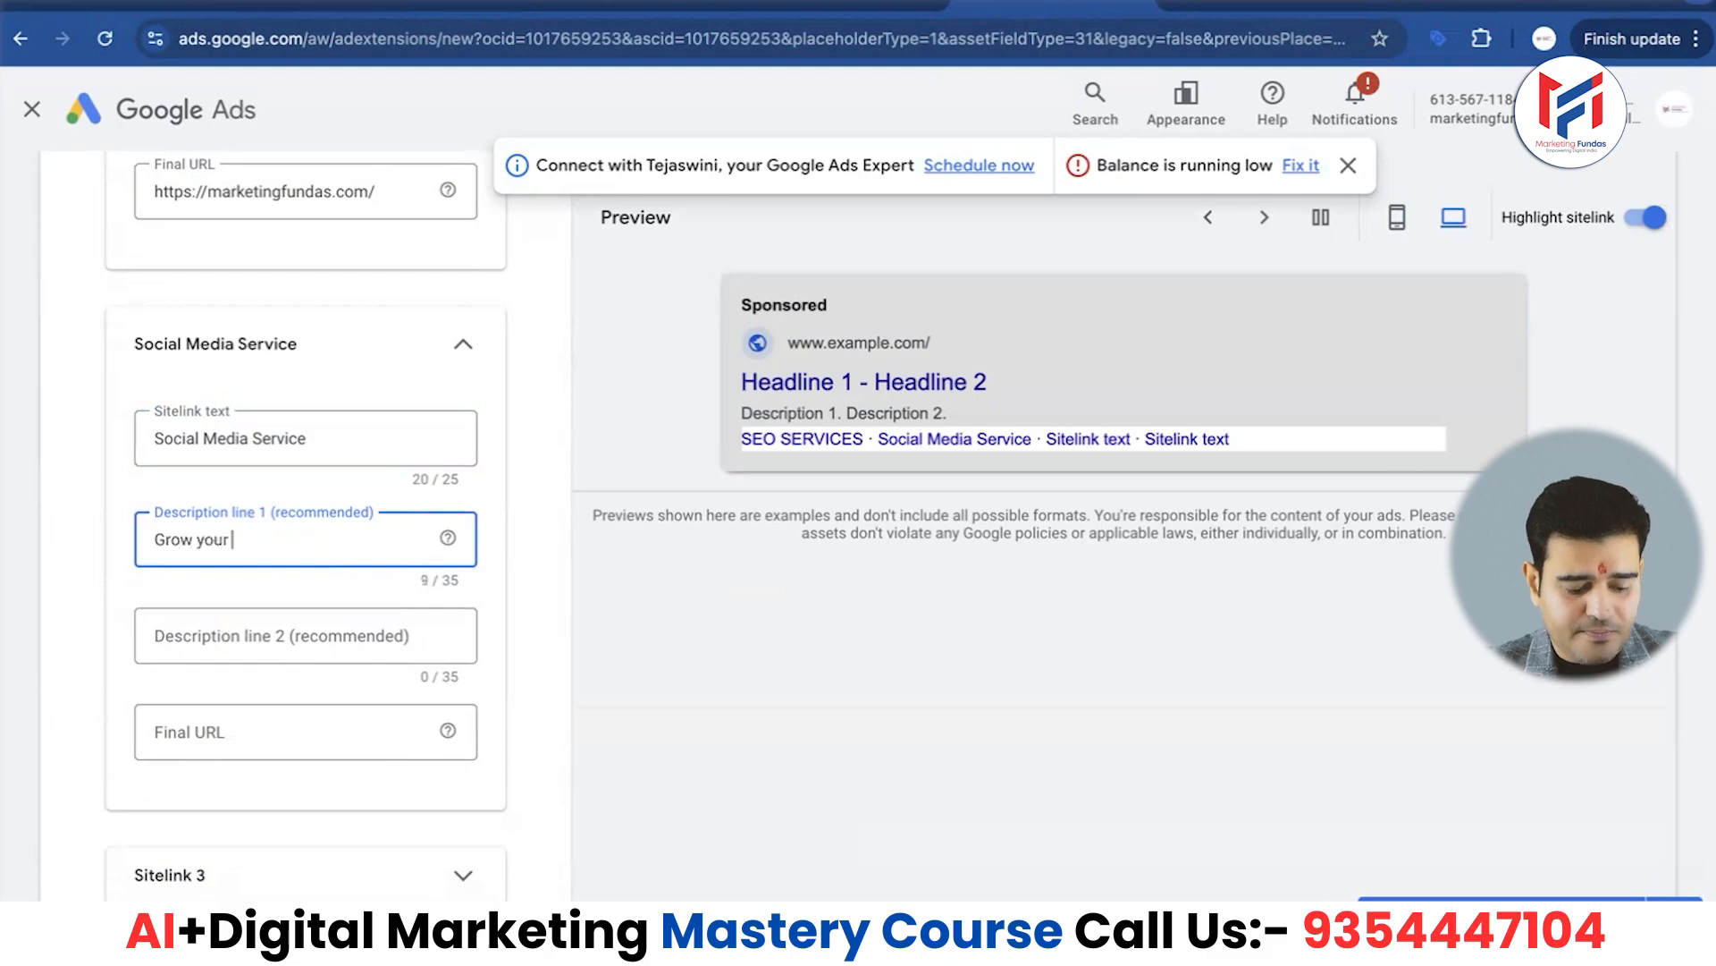
text( social)
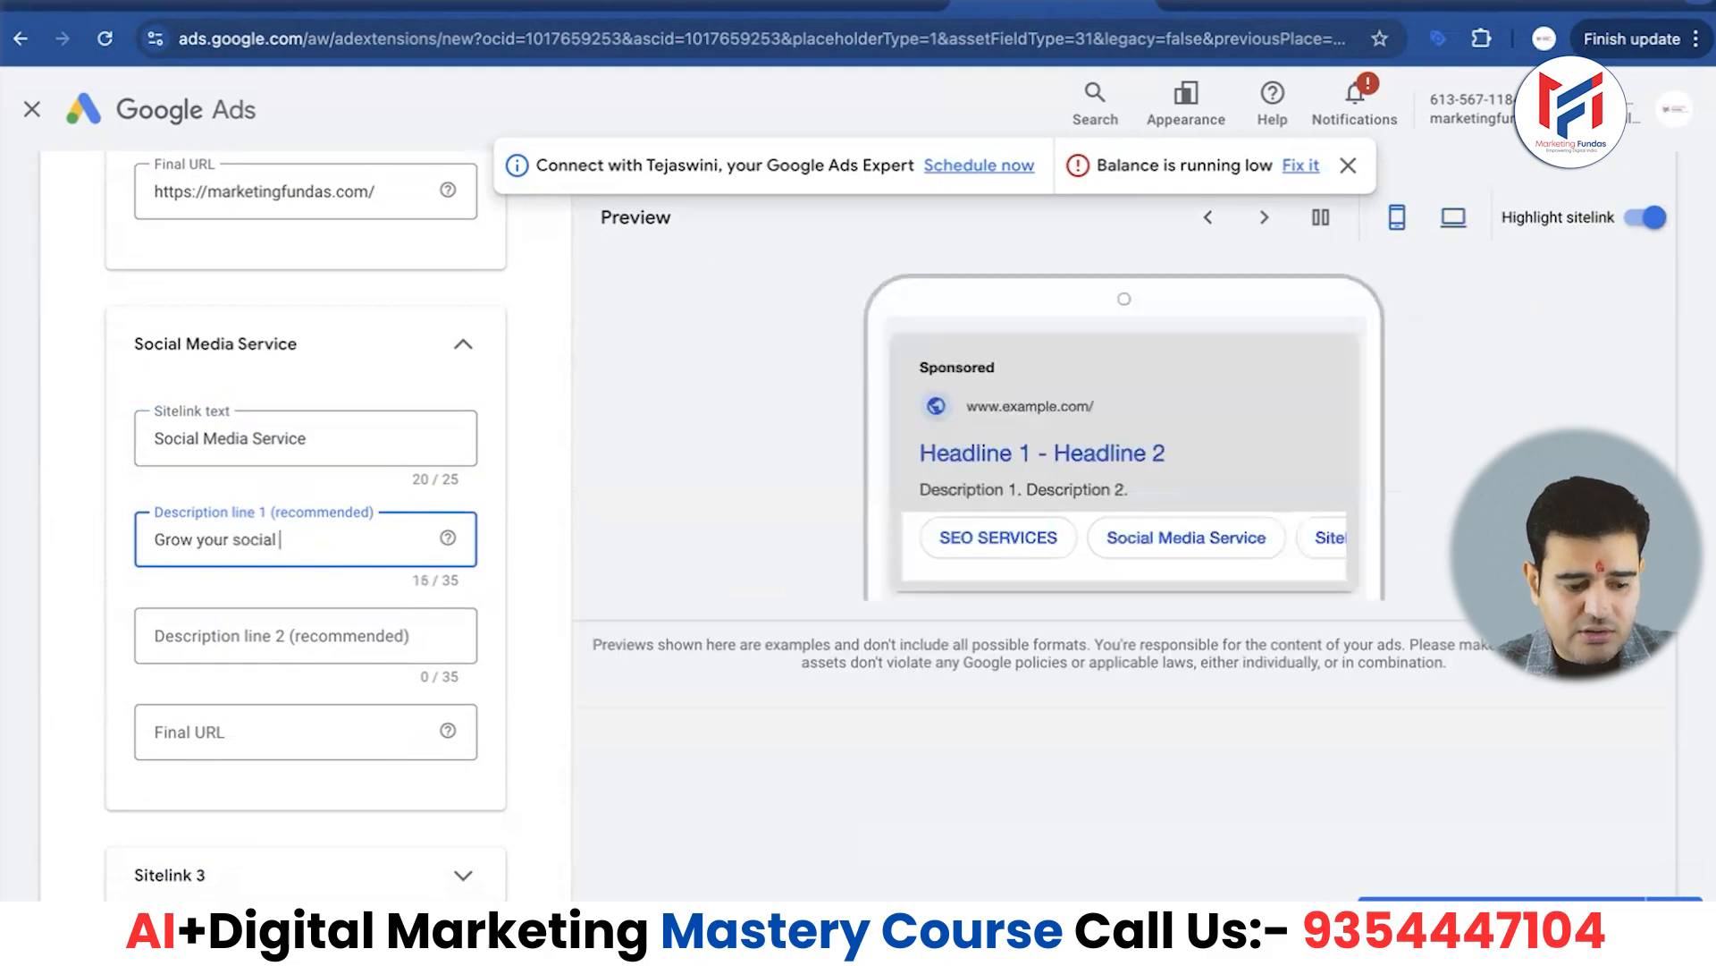
text( media)
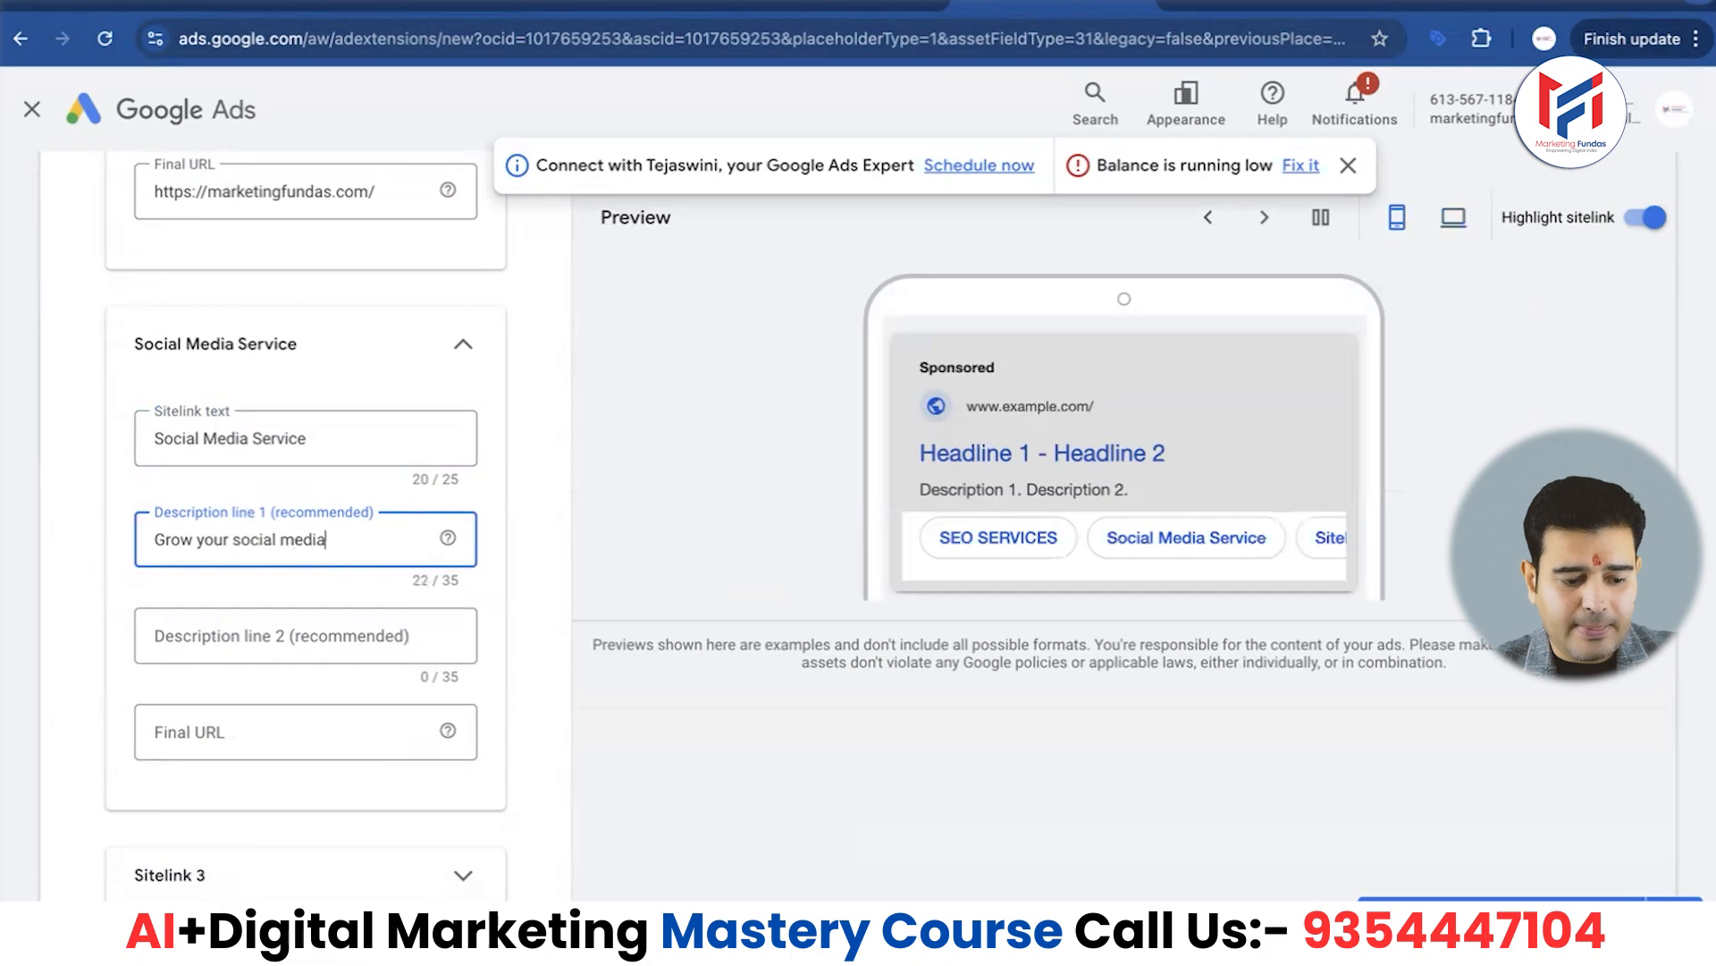
Fill in description line 2 of the Social Media Service sitelink with "Best discounts"
click(255, 646)
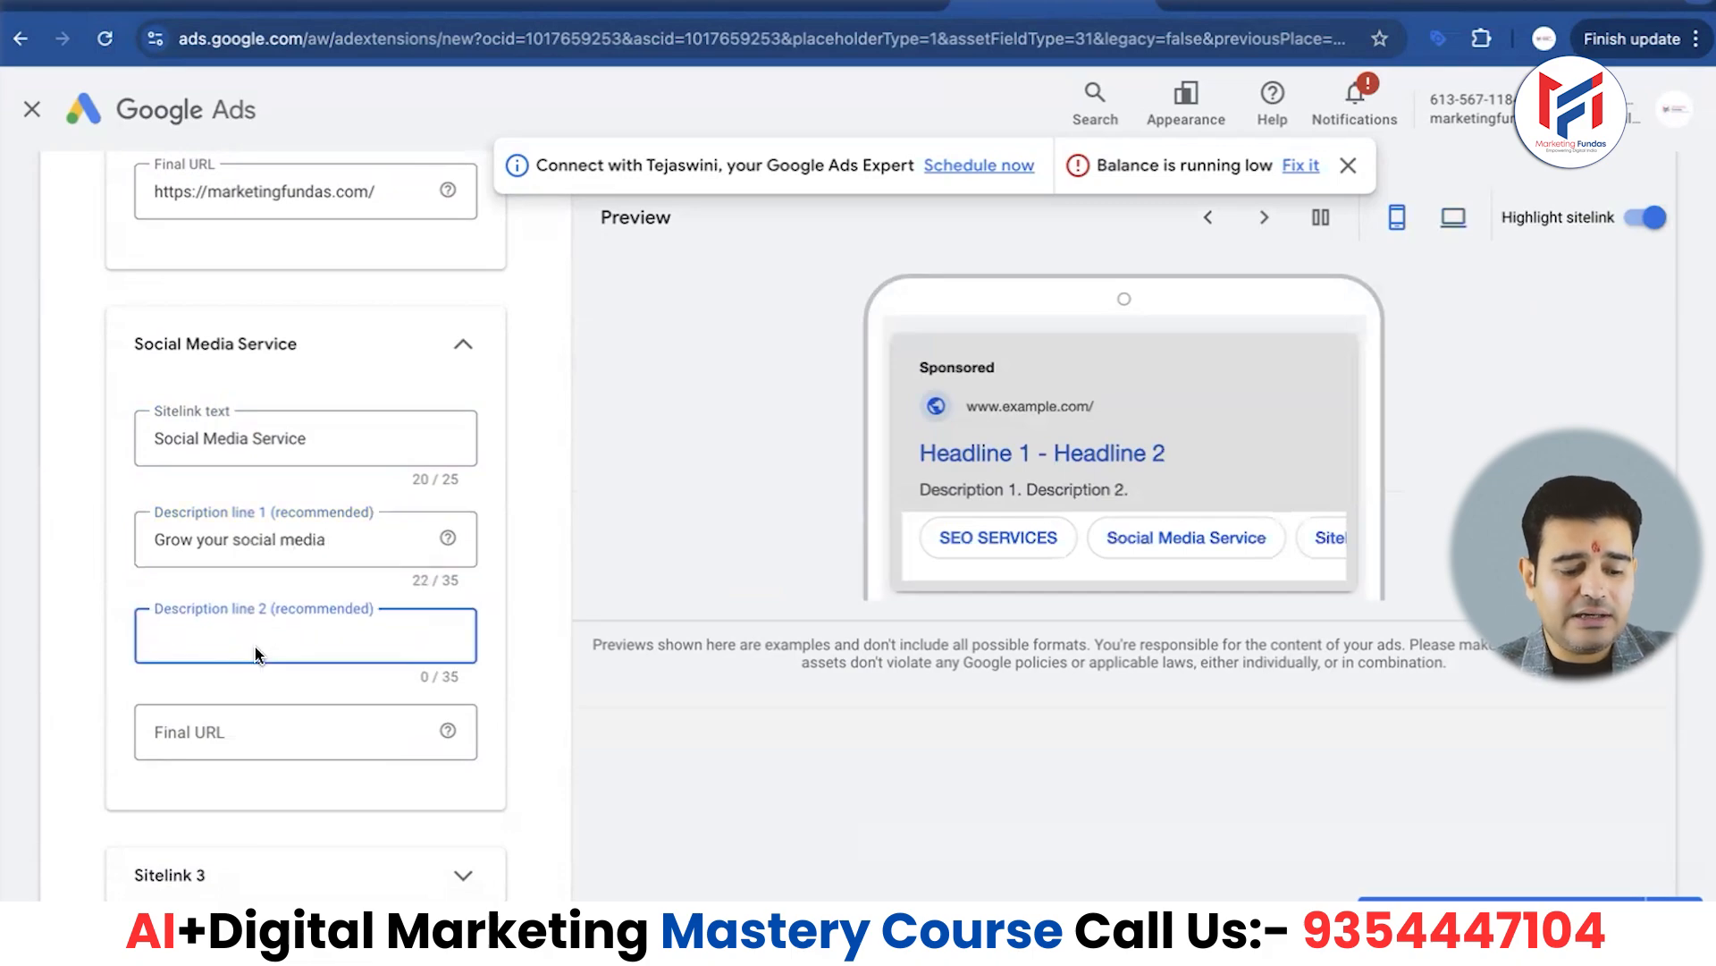
text(Best)
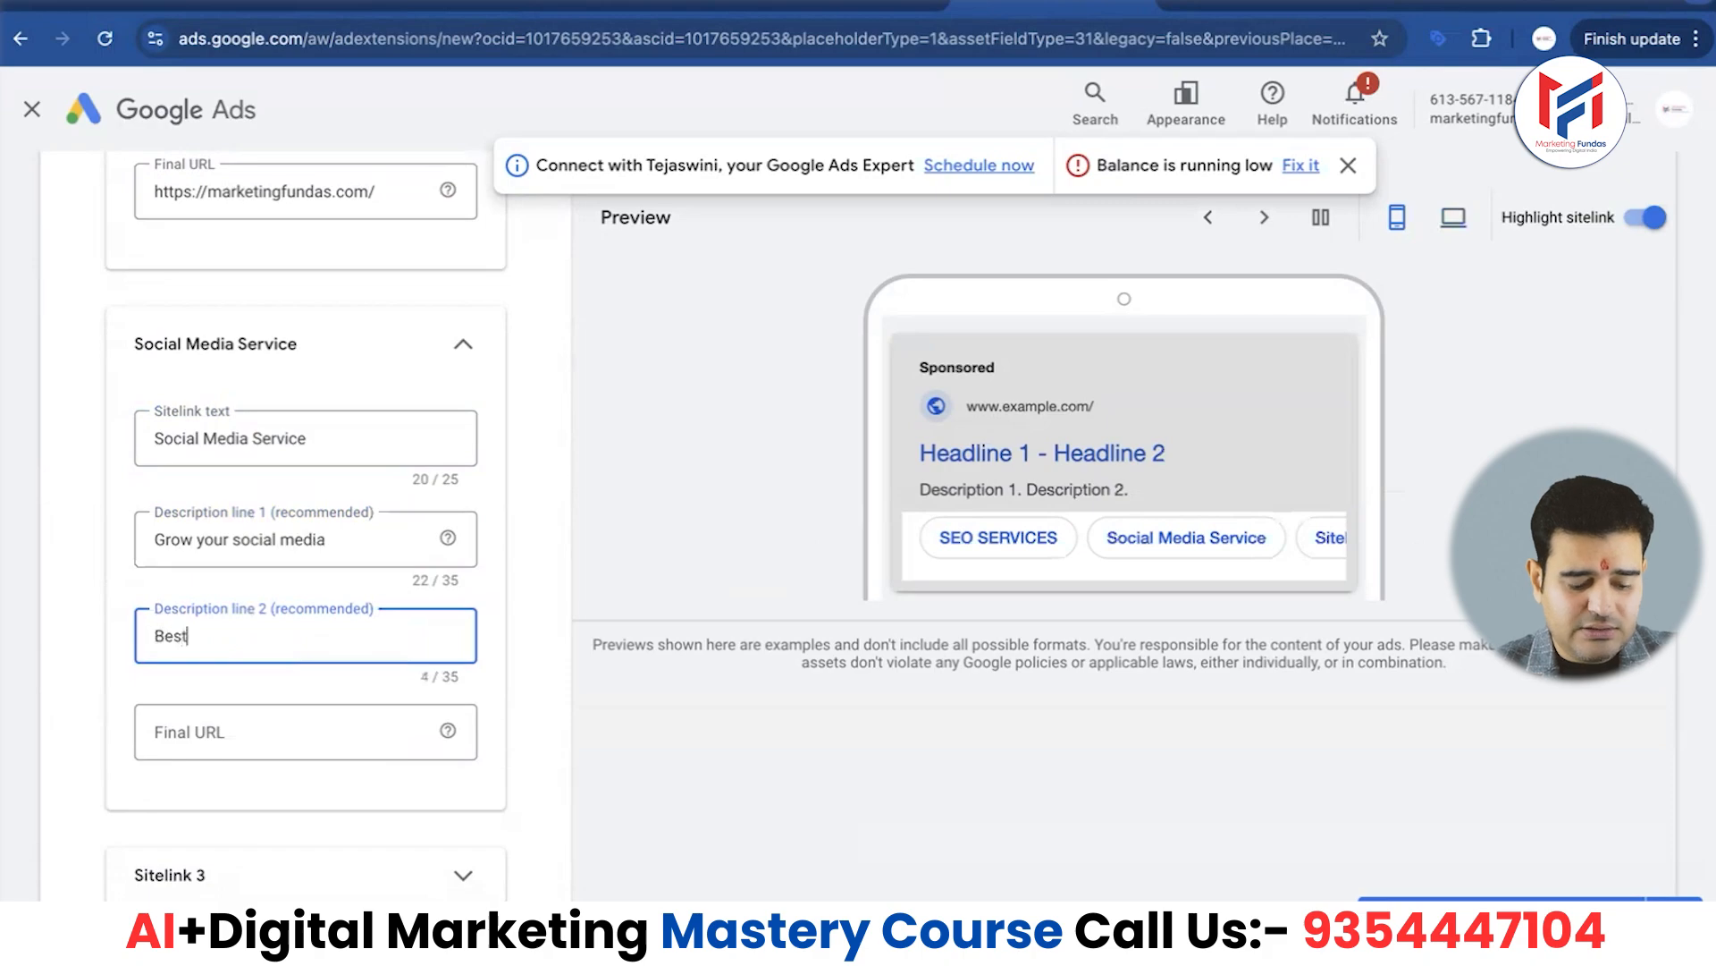
text( discounts)
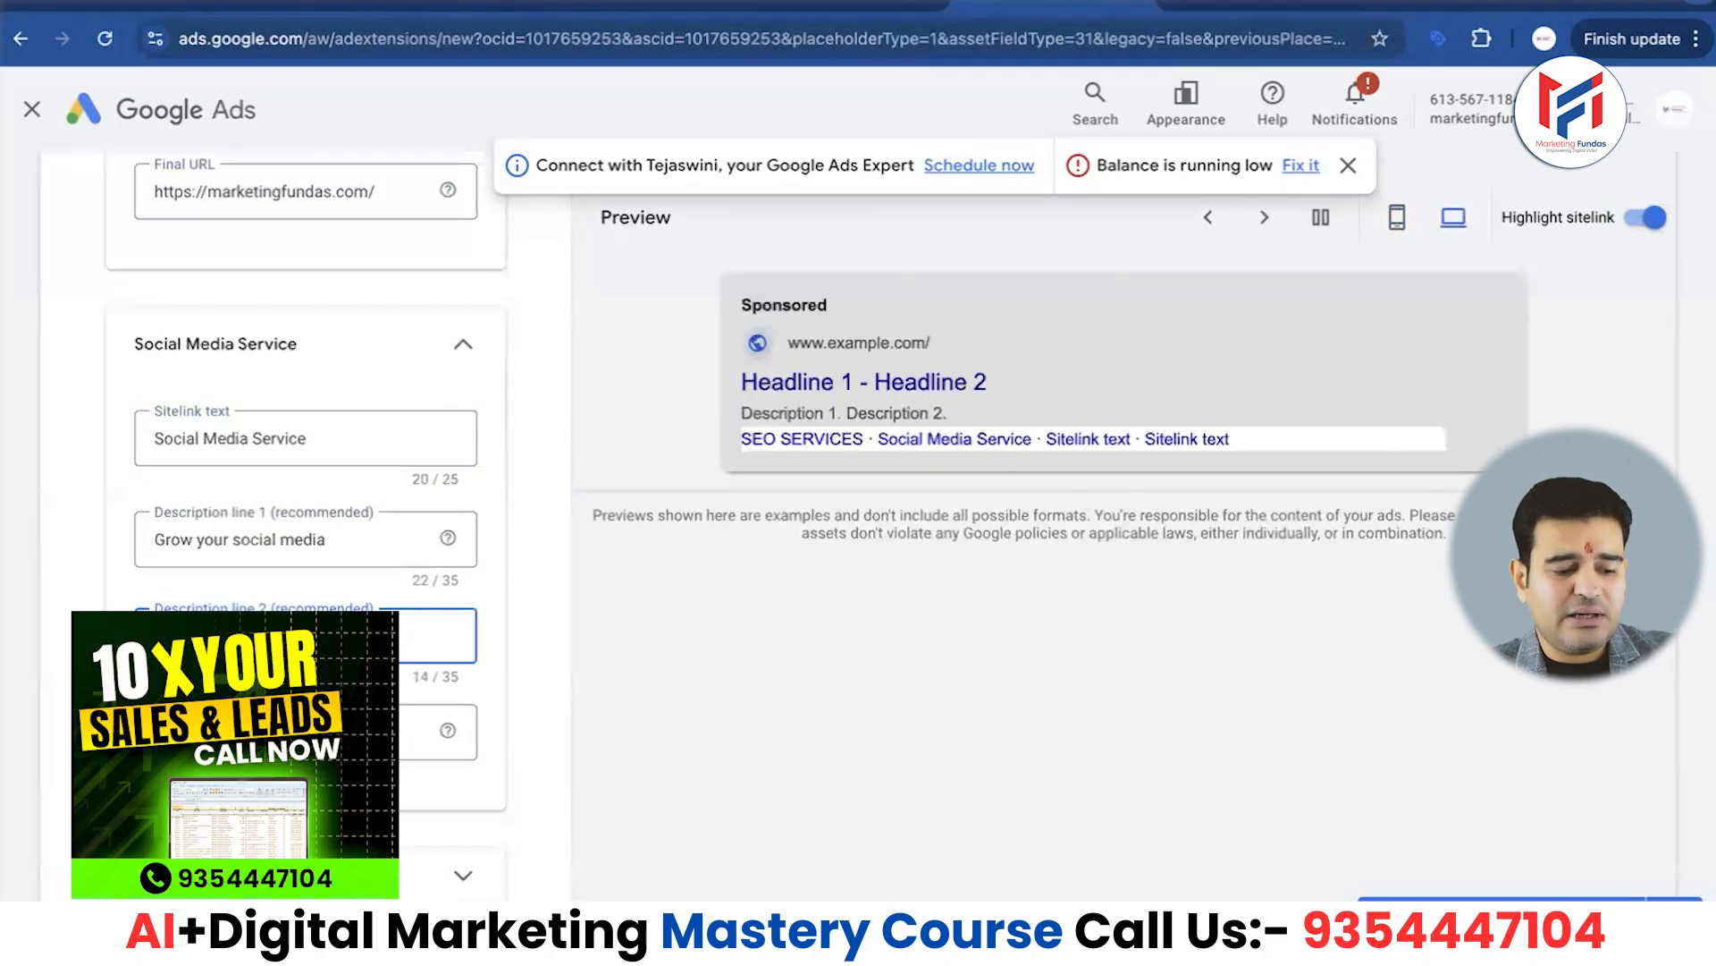
Copy the address of the Marketing Fundas Service page, marketingfundas.com/service.html, and use it as the Social Media Service sitelink's final URL
scroll(269, 537, down, 1)
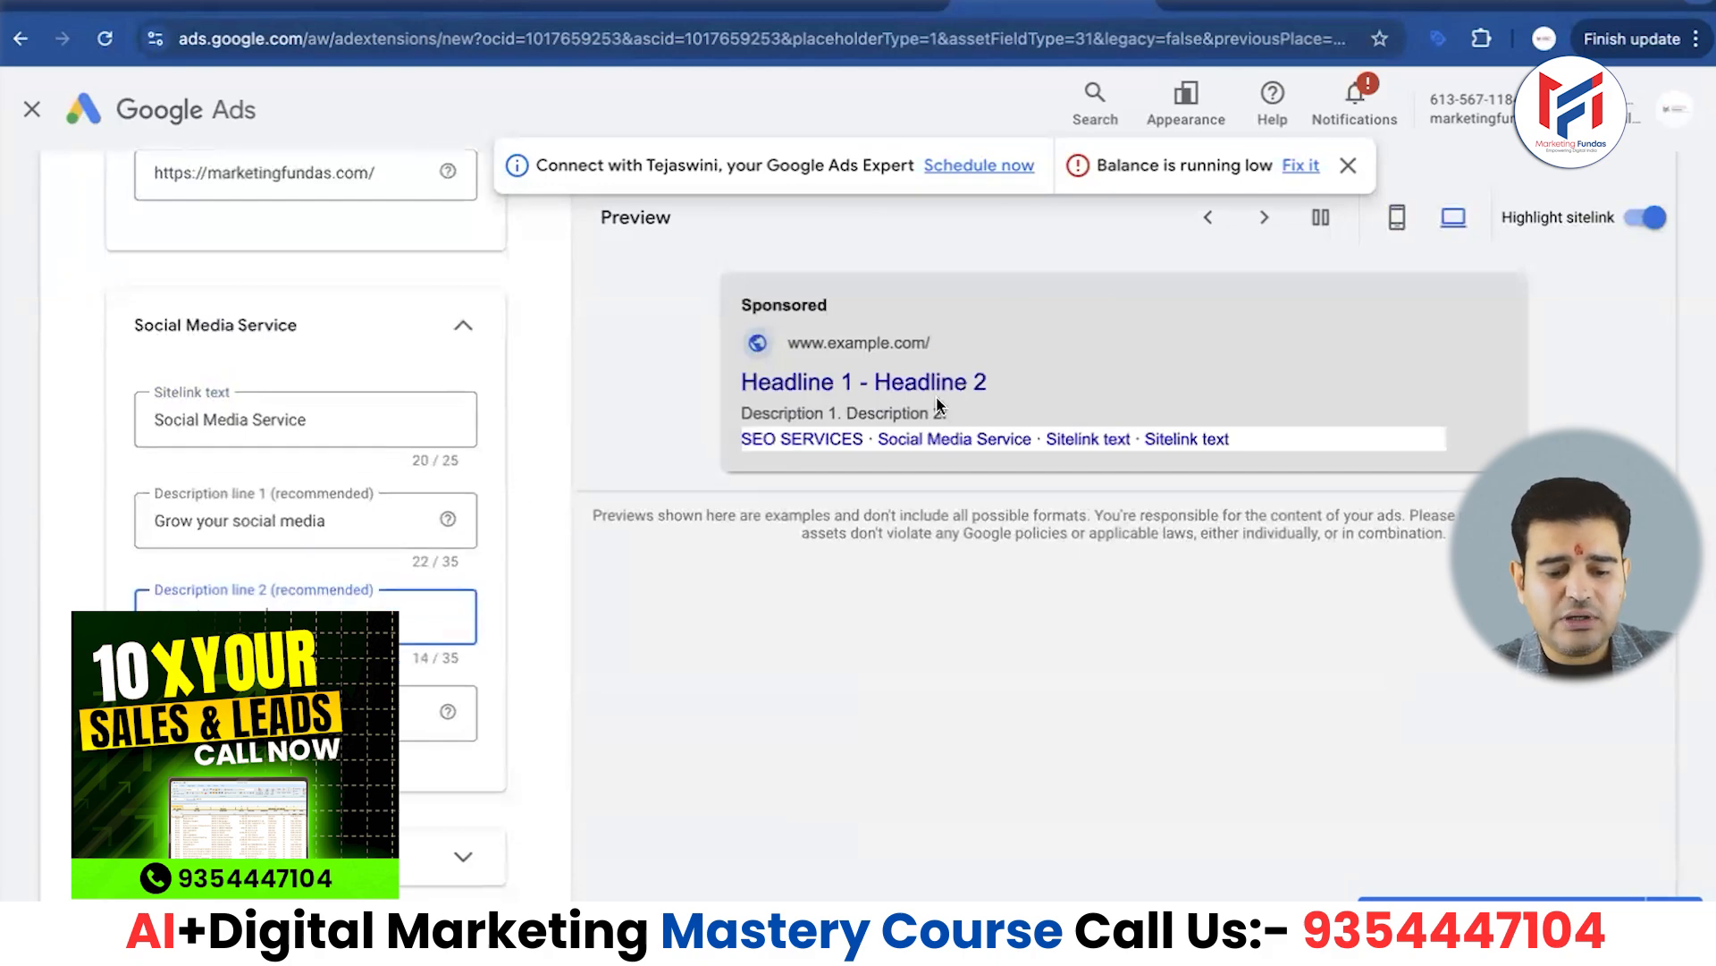
click(309, 708)
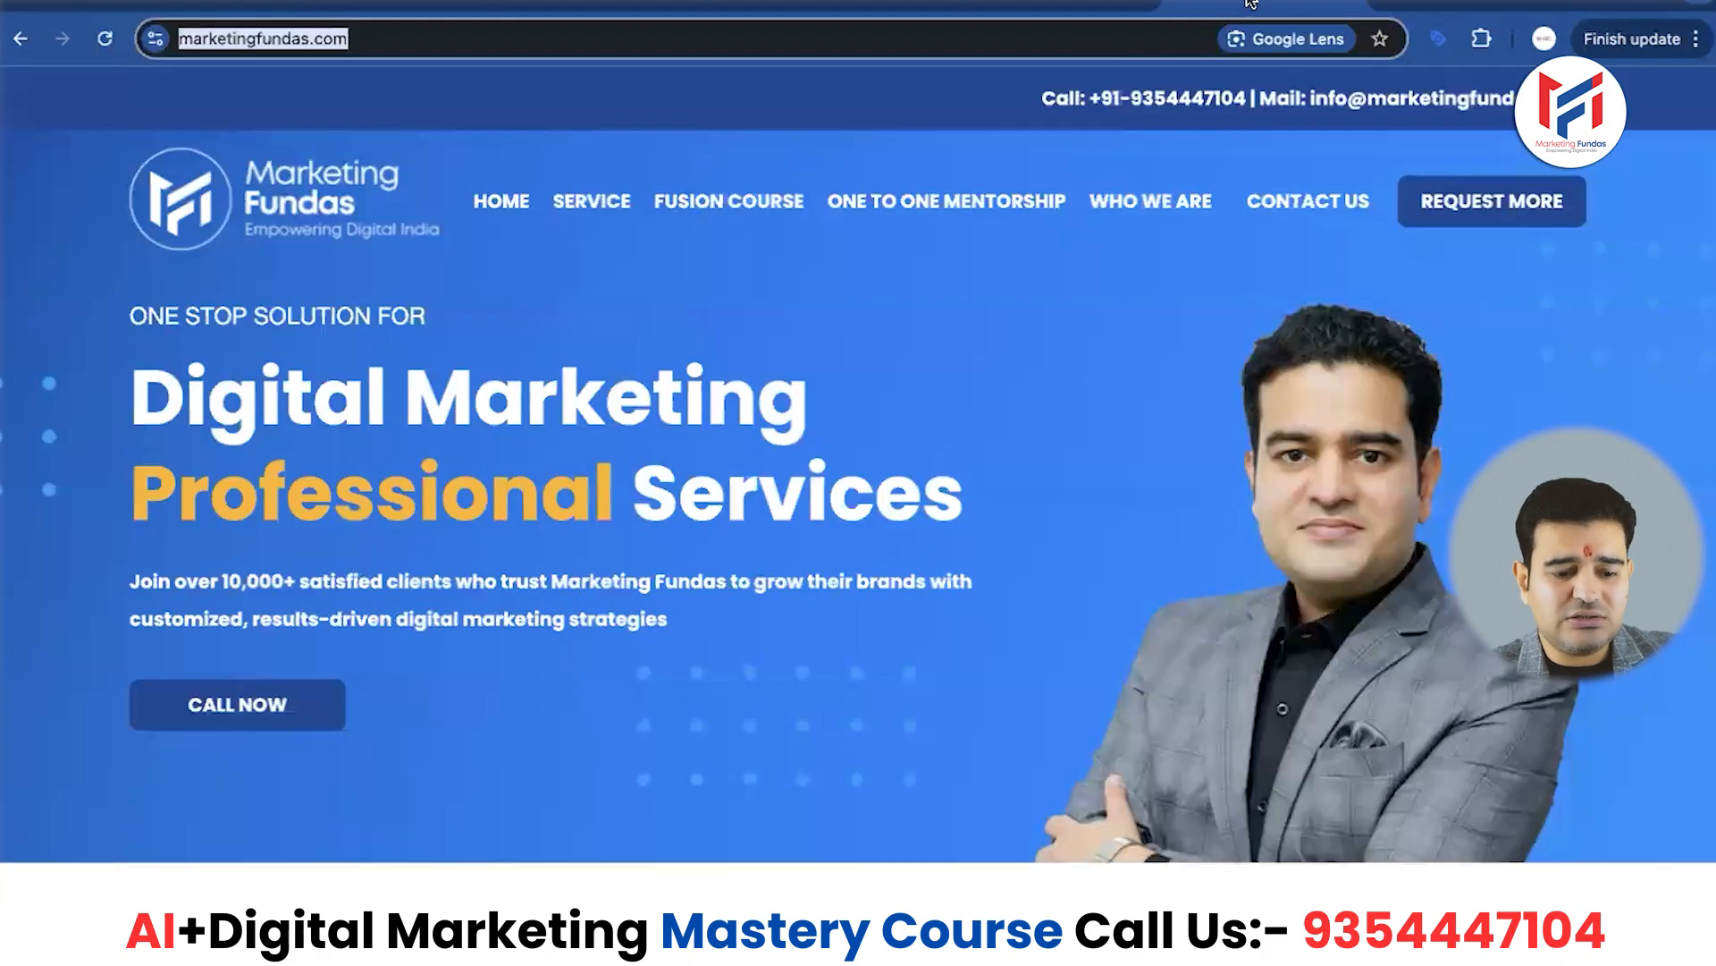
click(1247, 6)
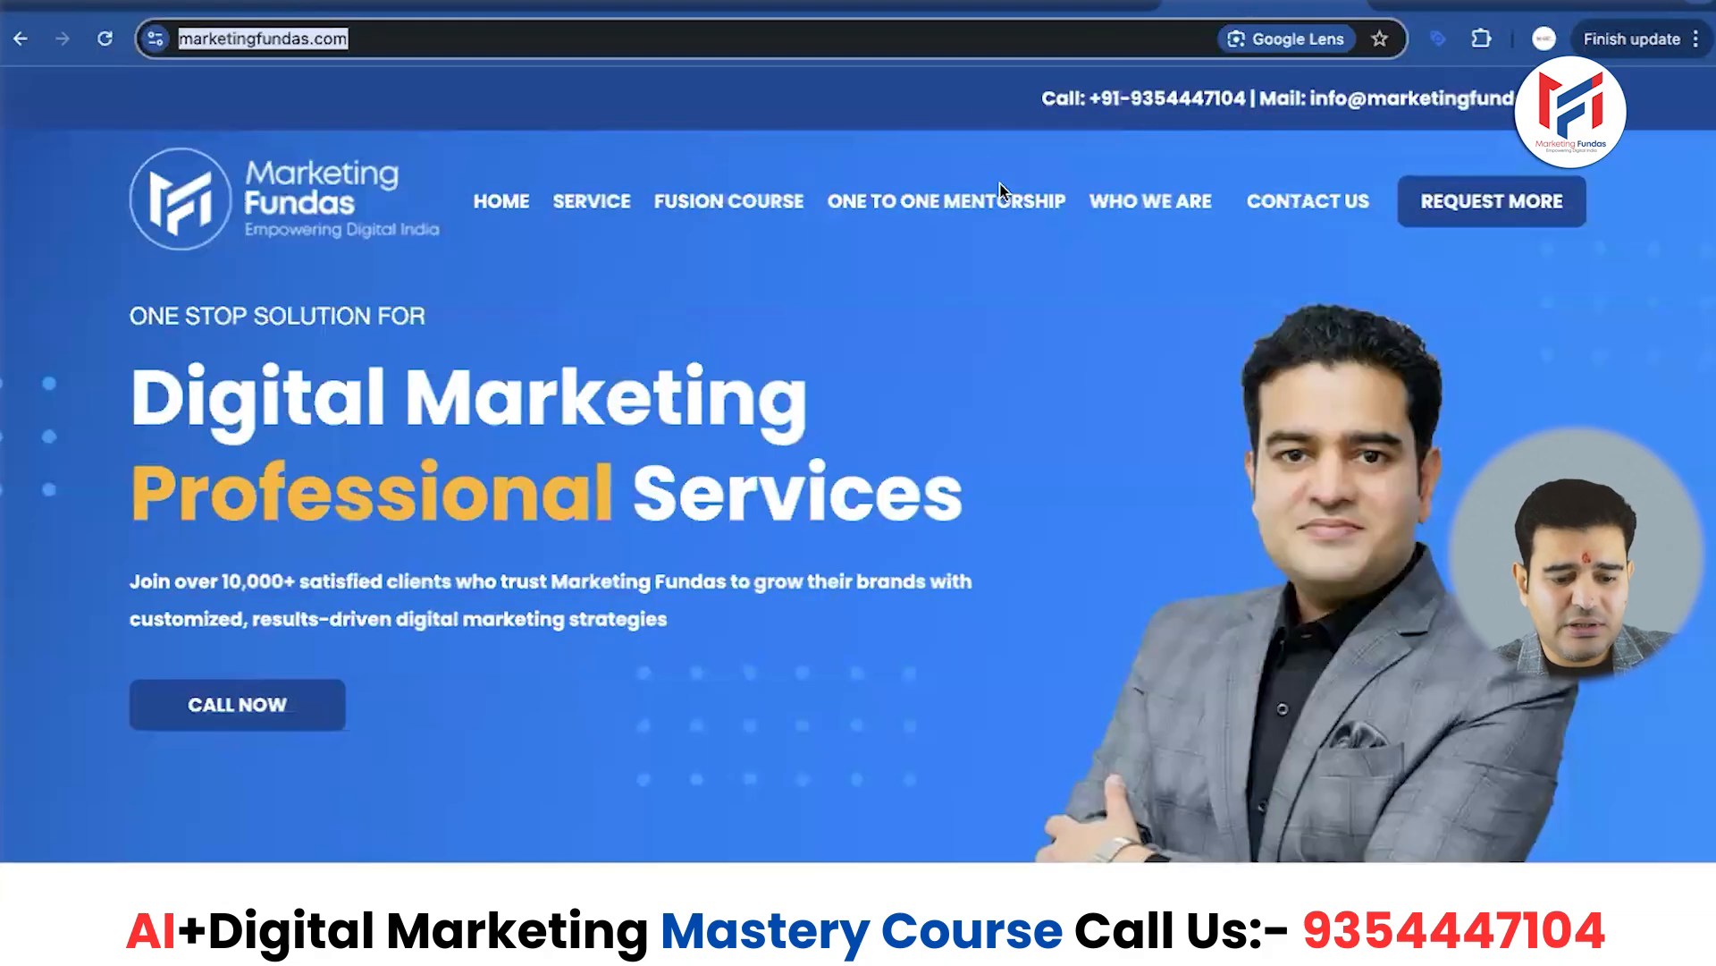
click(613, 204)
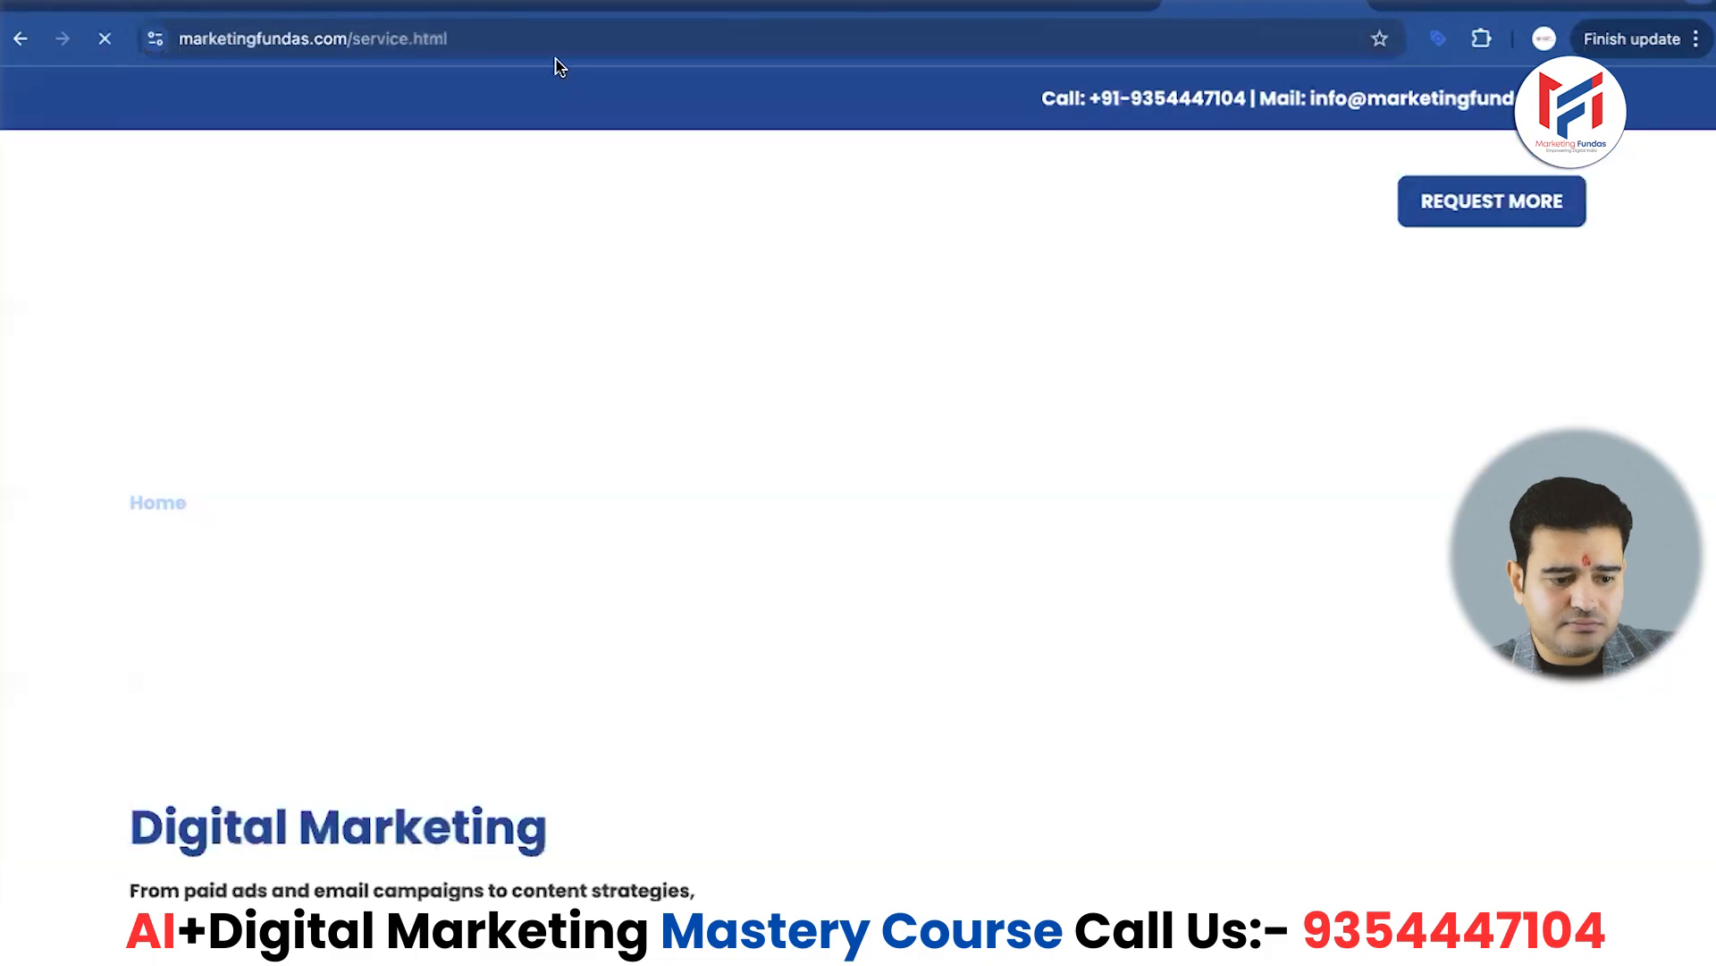
click(555, 56)
key(ctrl+c)
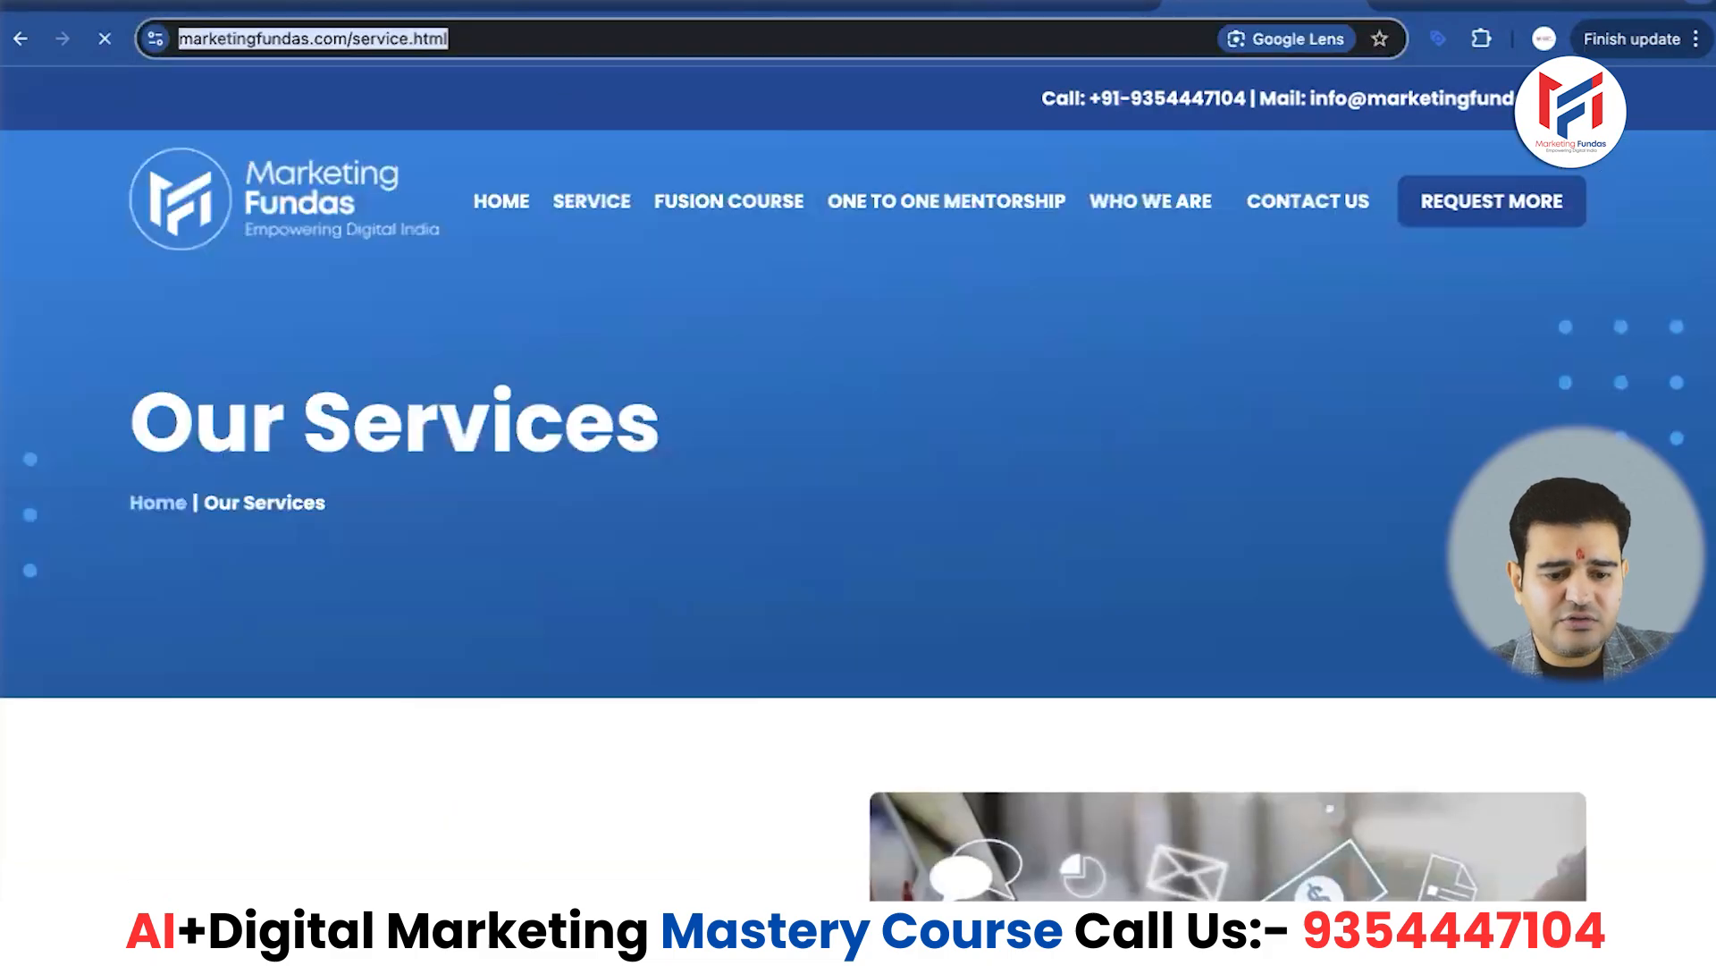
click(1053, 4)
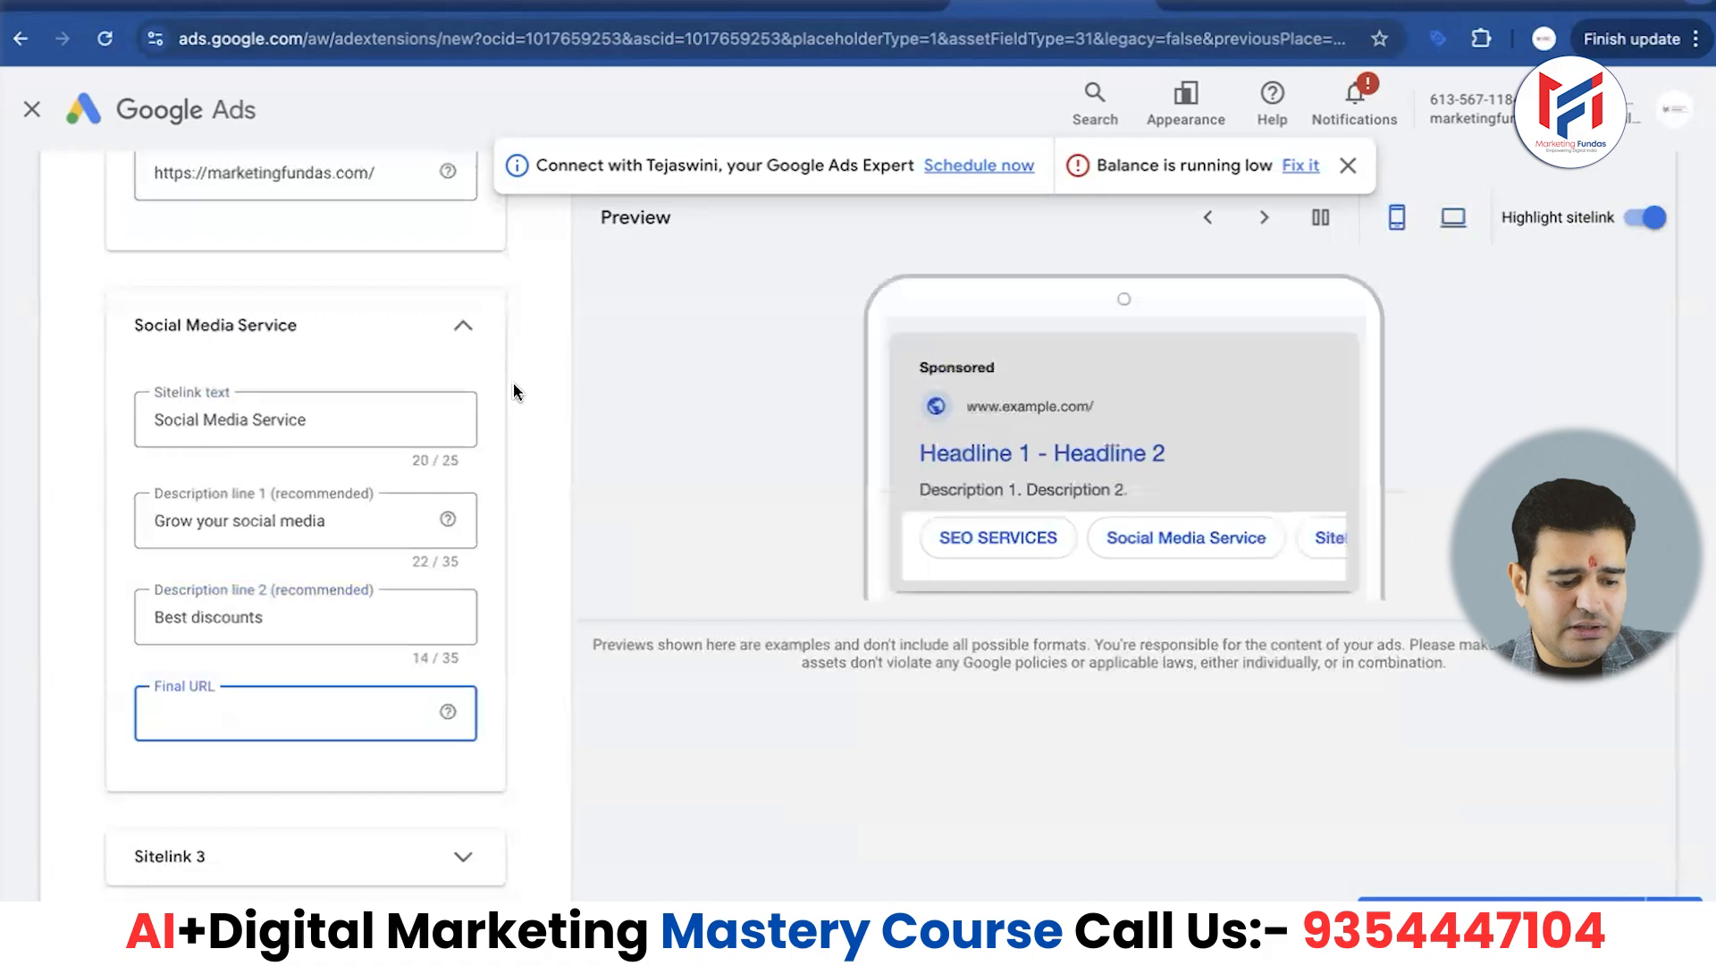
key(ctrl+v)
Try to save the SEO SERVICES and Social Media Service sitelinks to the campaign
scroll(318, 631, down, 3)
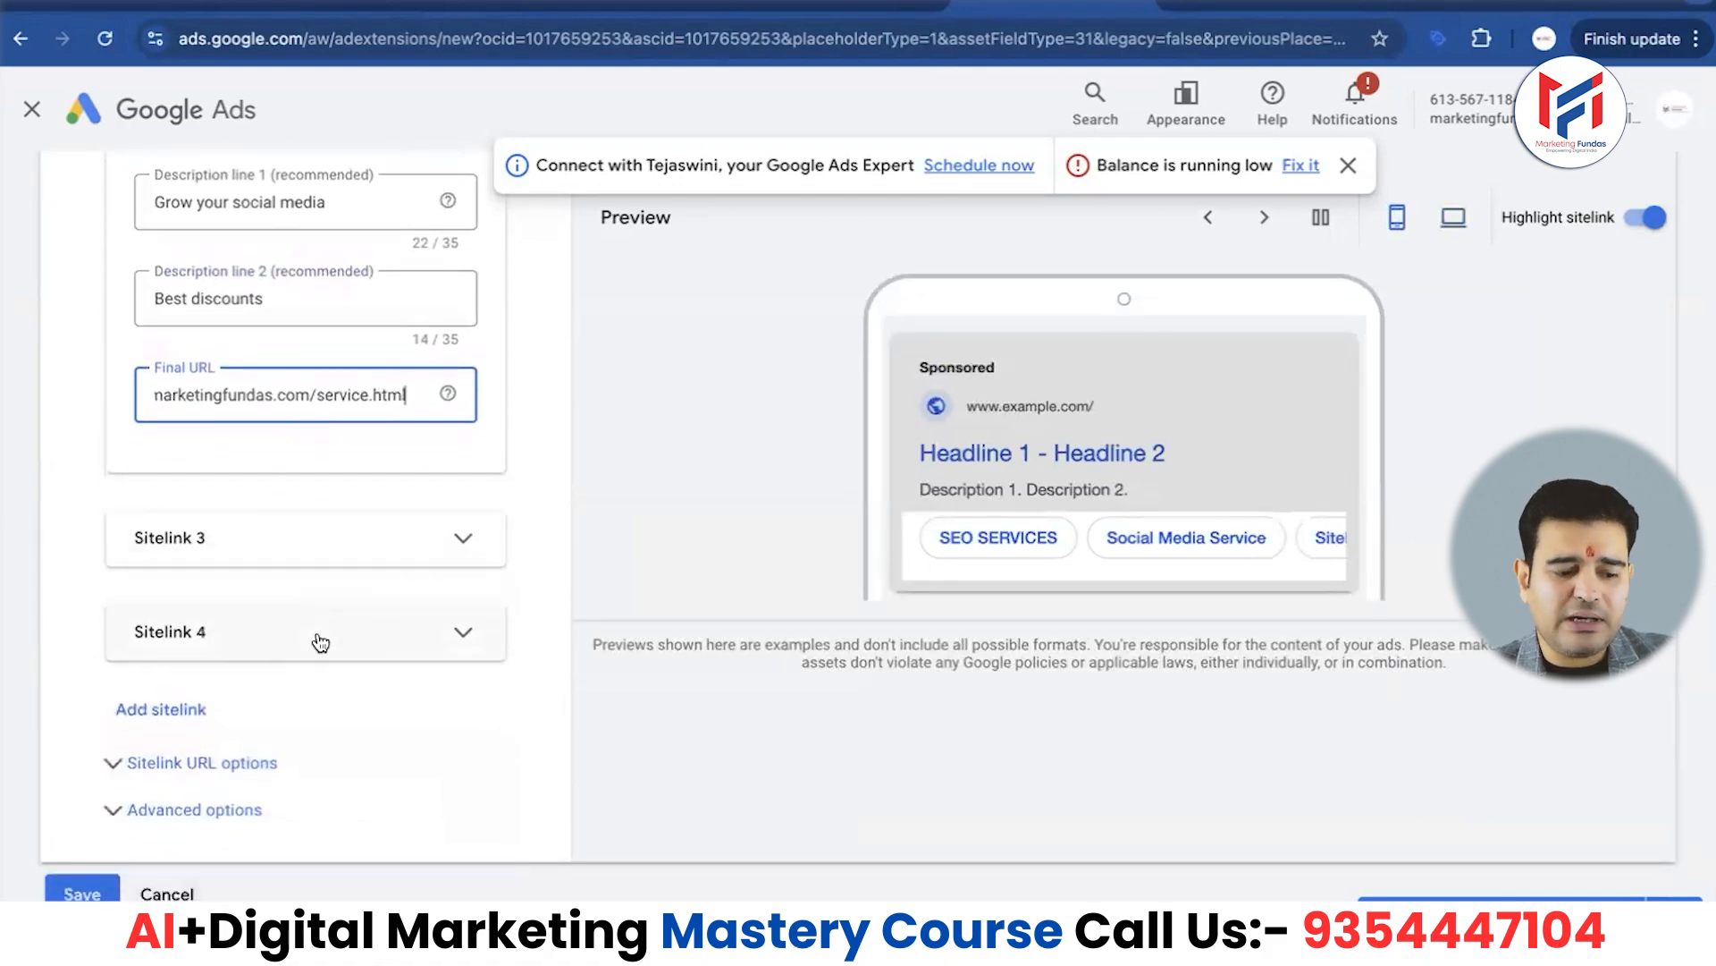
scroll(318, 631, down, 1)
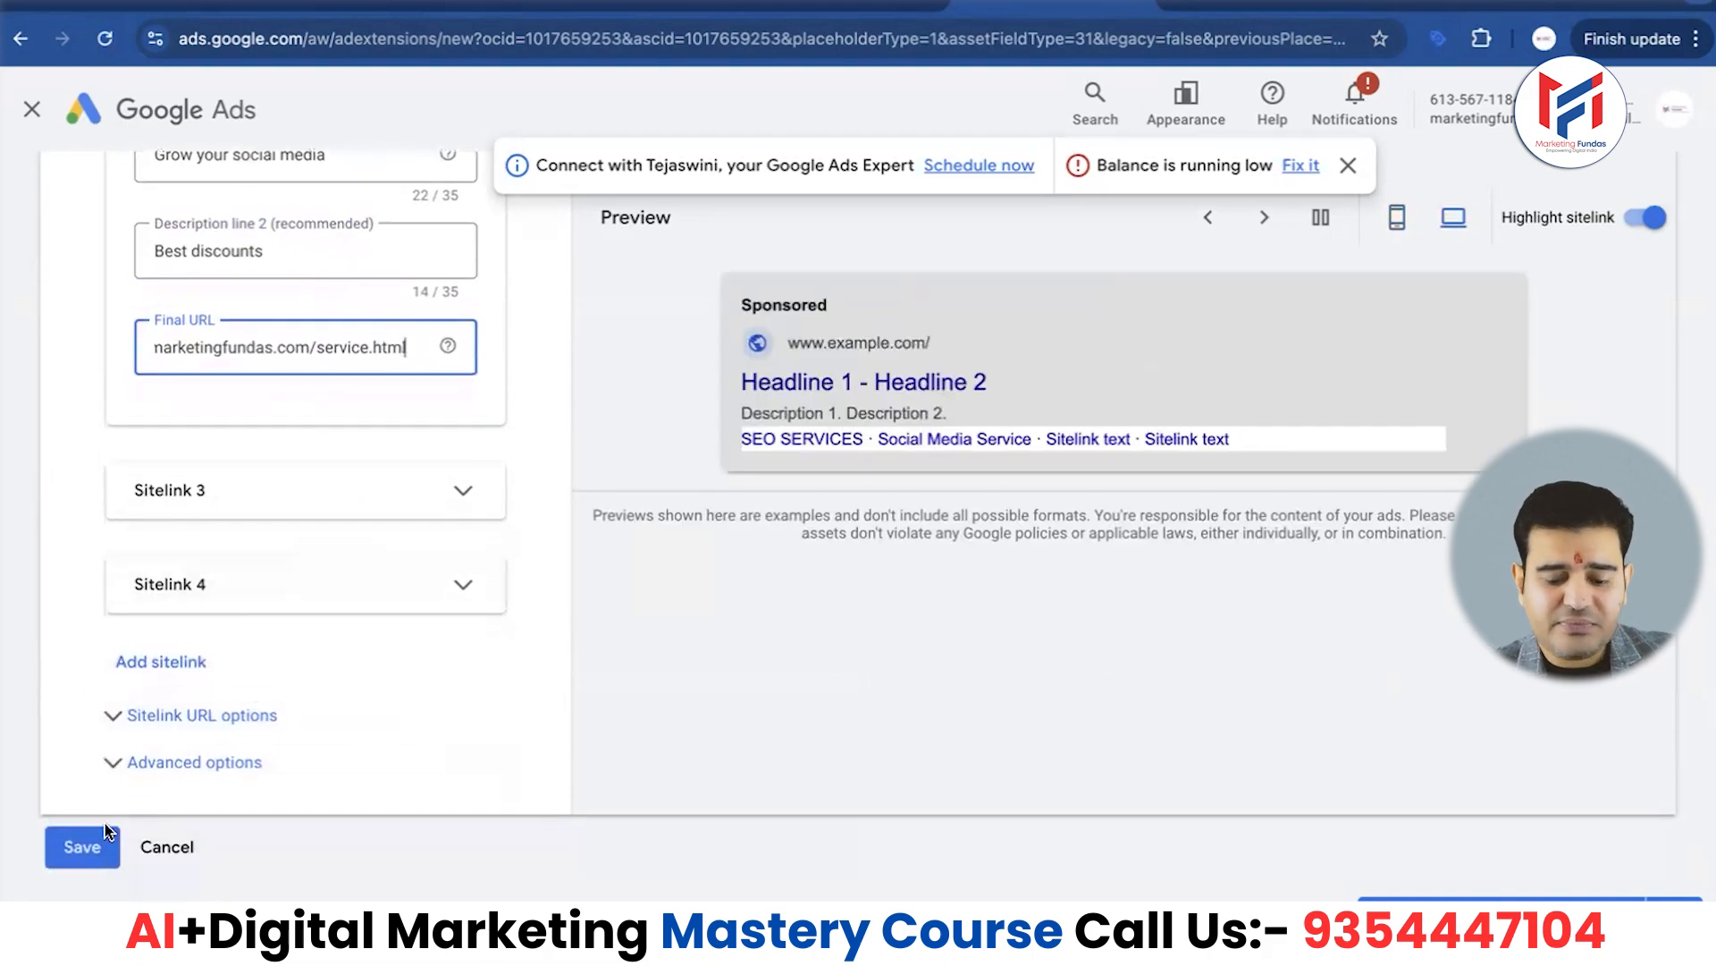
click(83, 856)
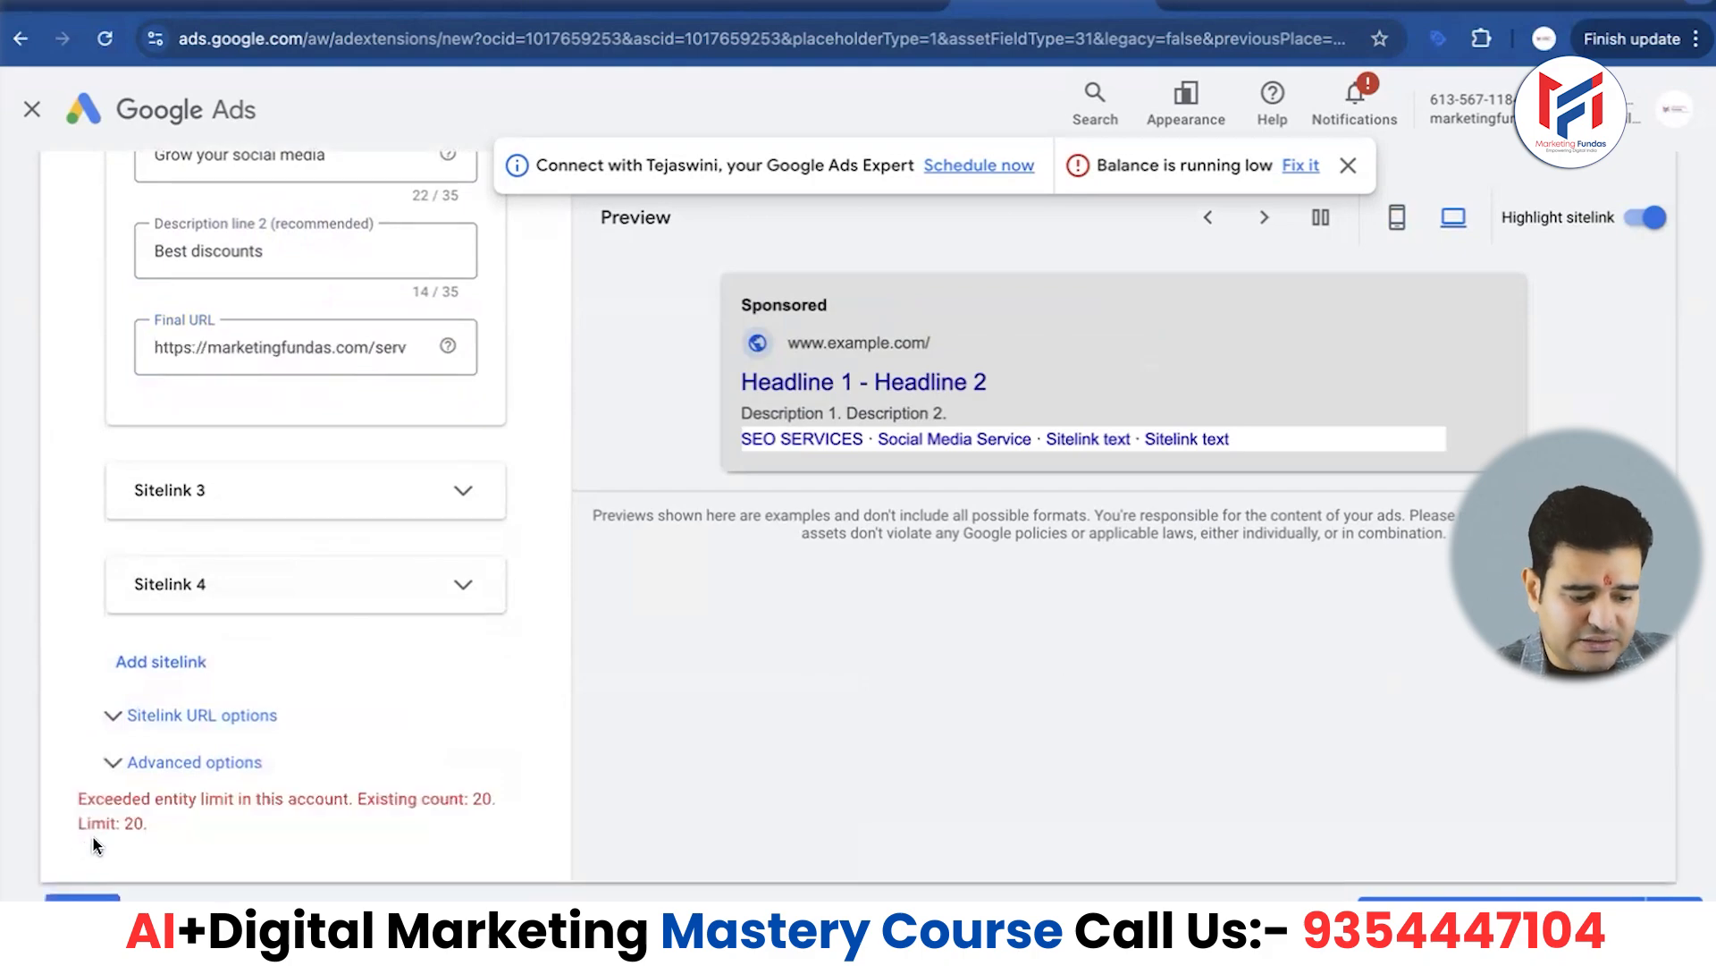
scroll(395, 833, down, 1)
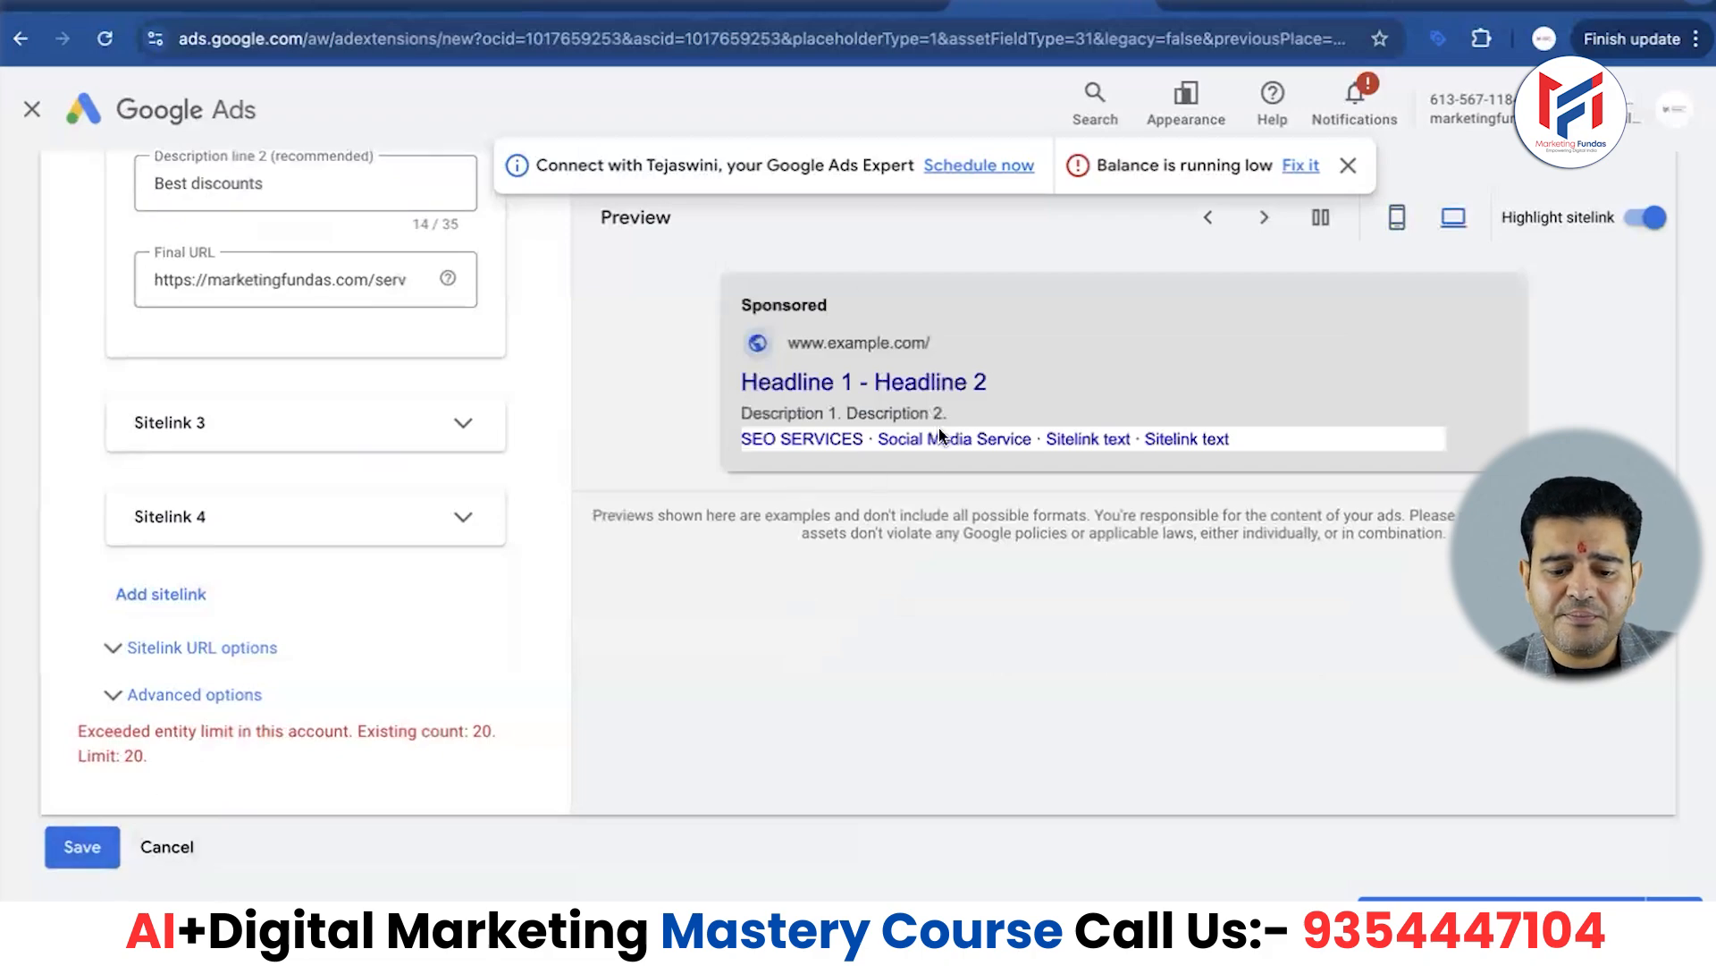
Compare how the sitelinks appear in the ad preview on mobile and on desktop
scroll(941, 437, up, 2)
click(1396, 217)
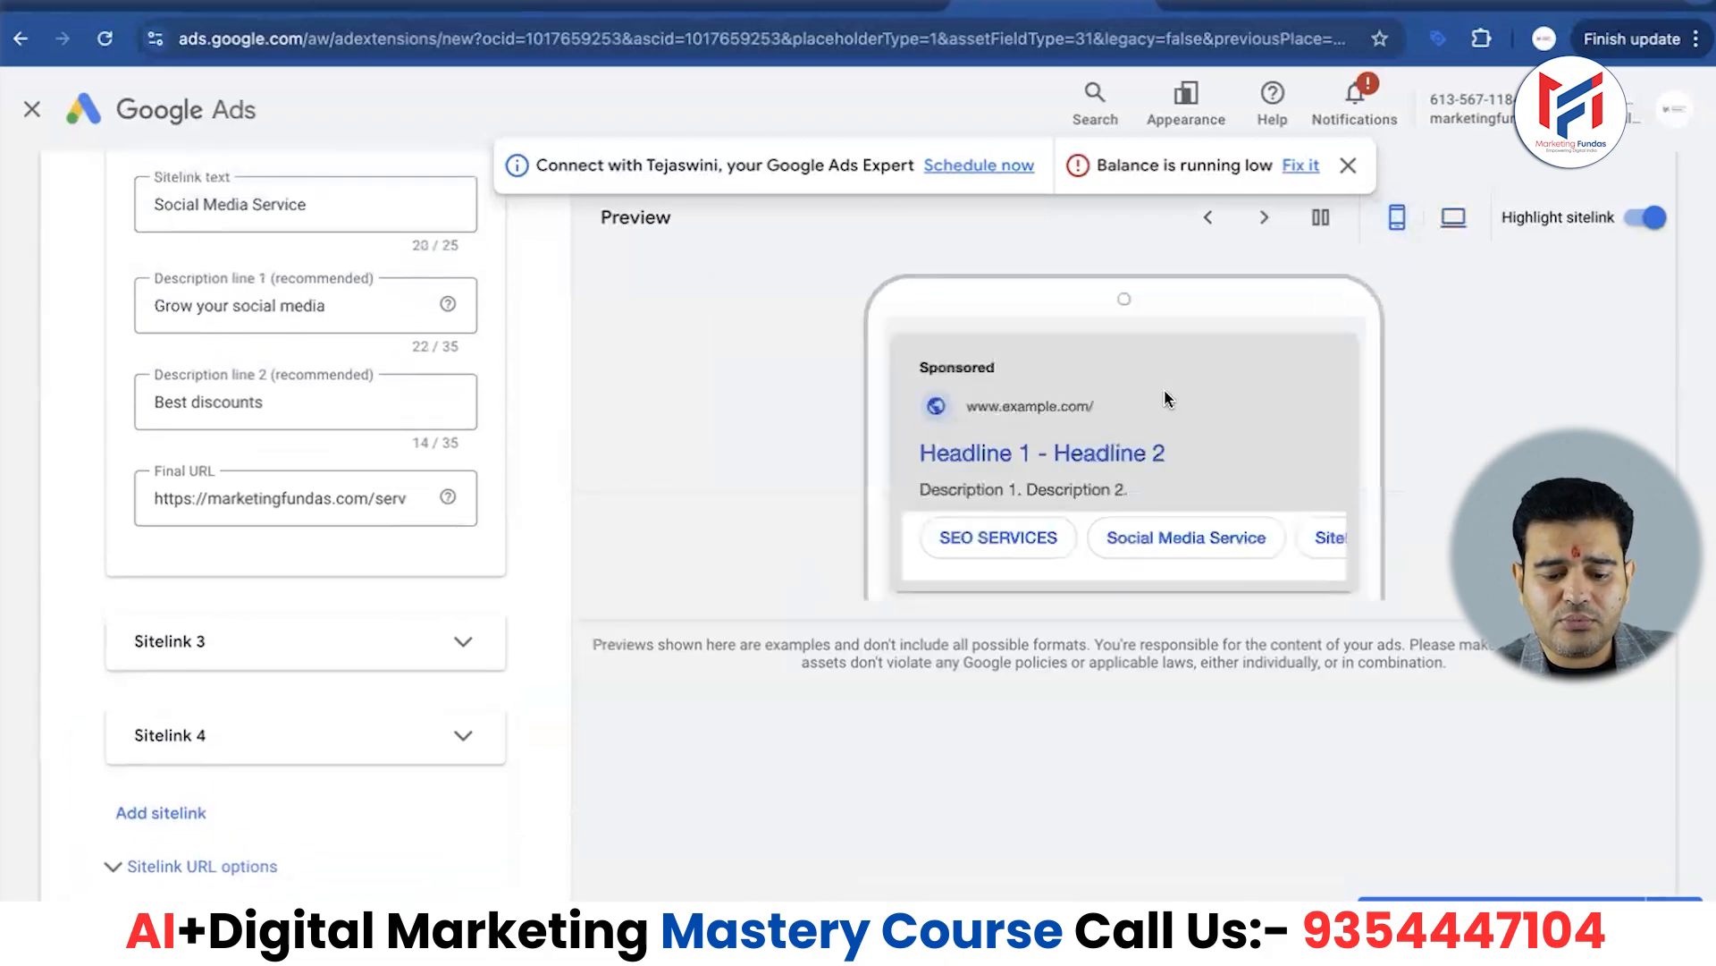
click(1454, 217)
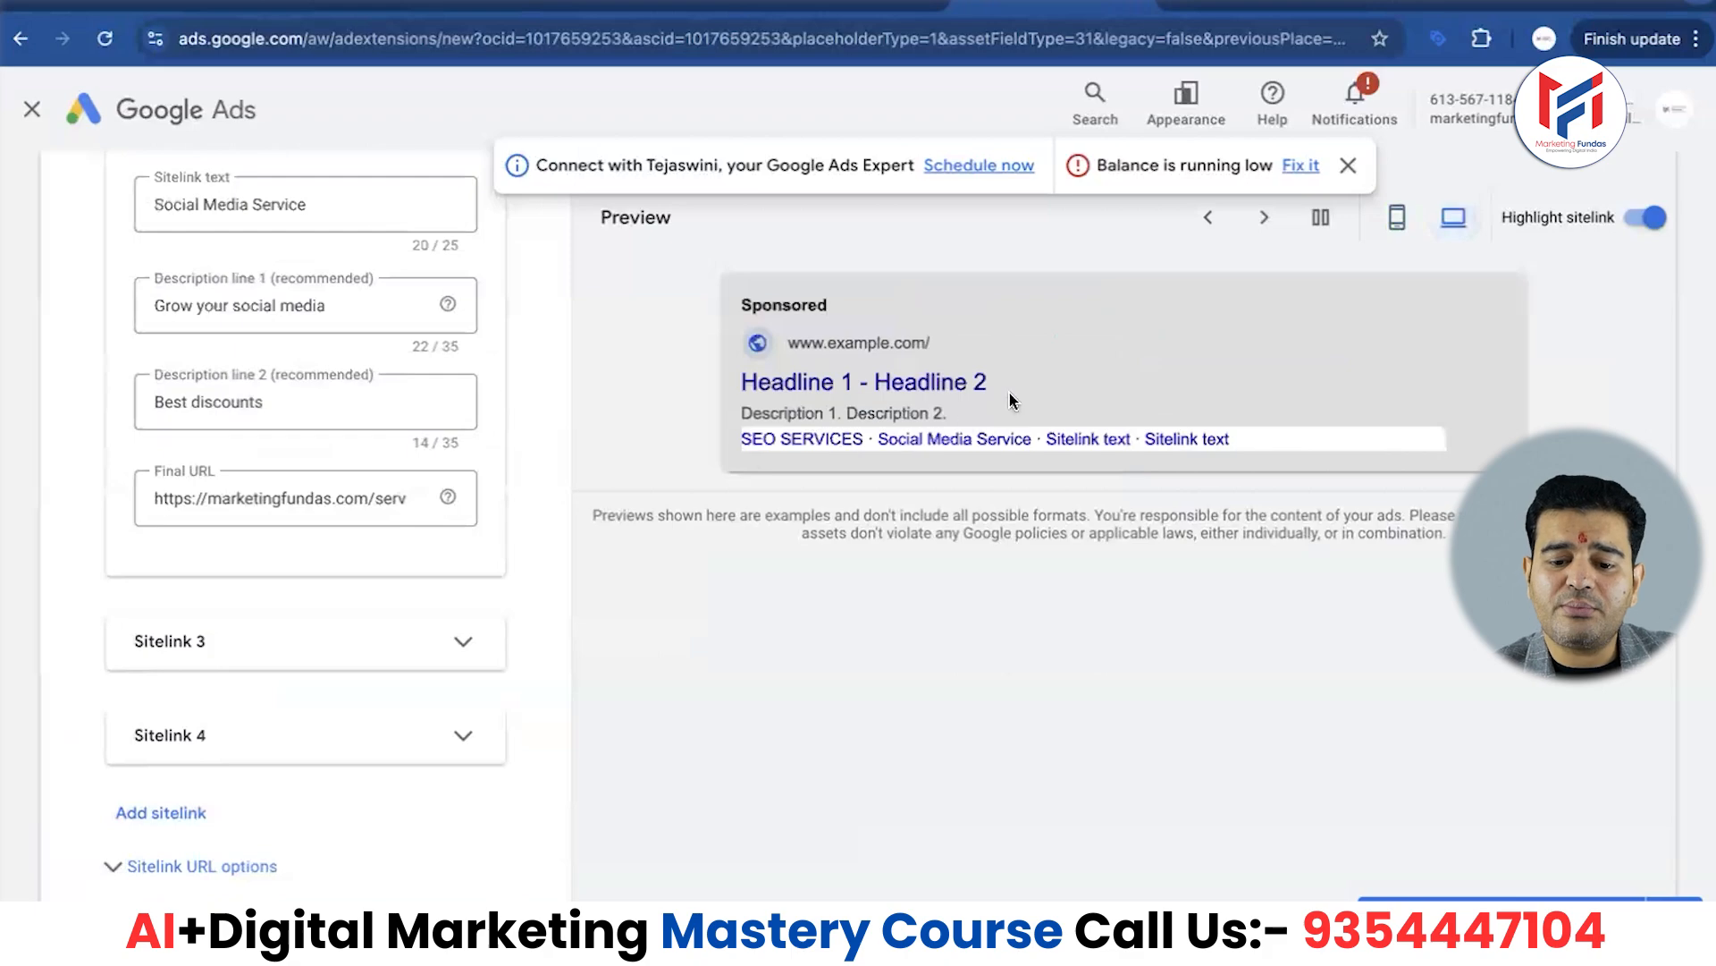